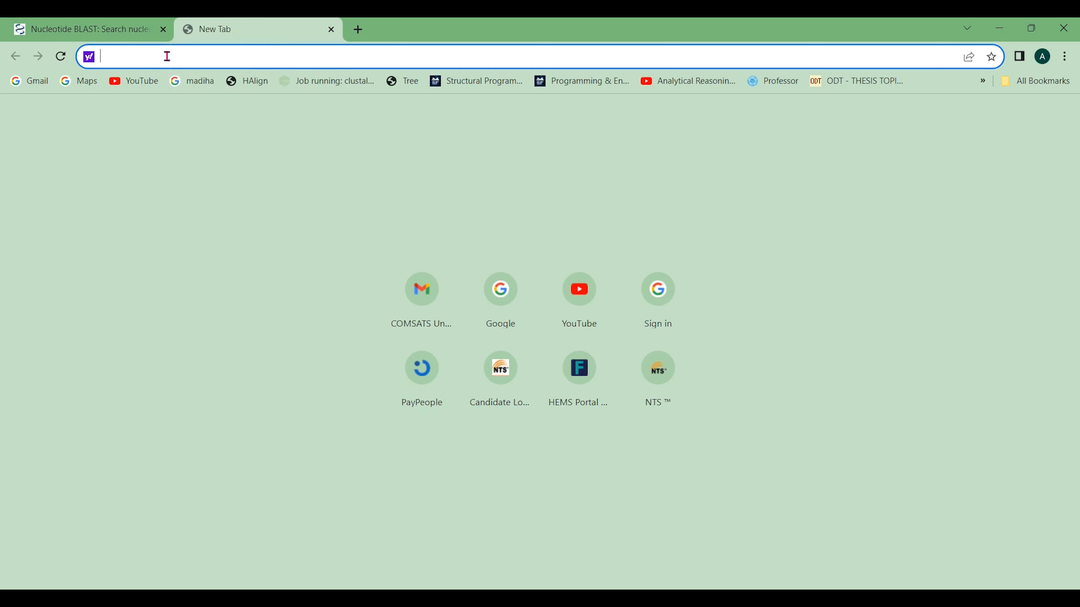
Search Google for ncbi and open the National Center for Biotechnology Information home page.
{"action": "key", "text": "Return"}
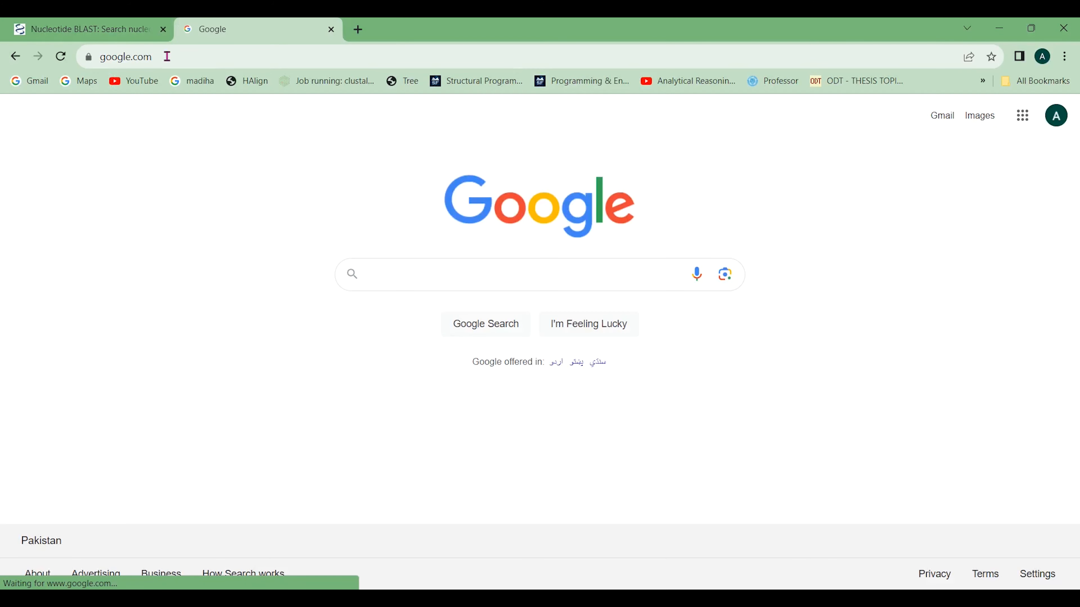
{"action": "type", "text": "ncbi"}
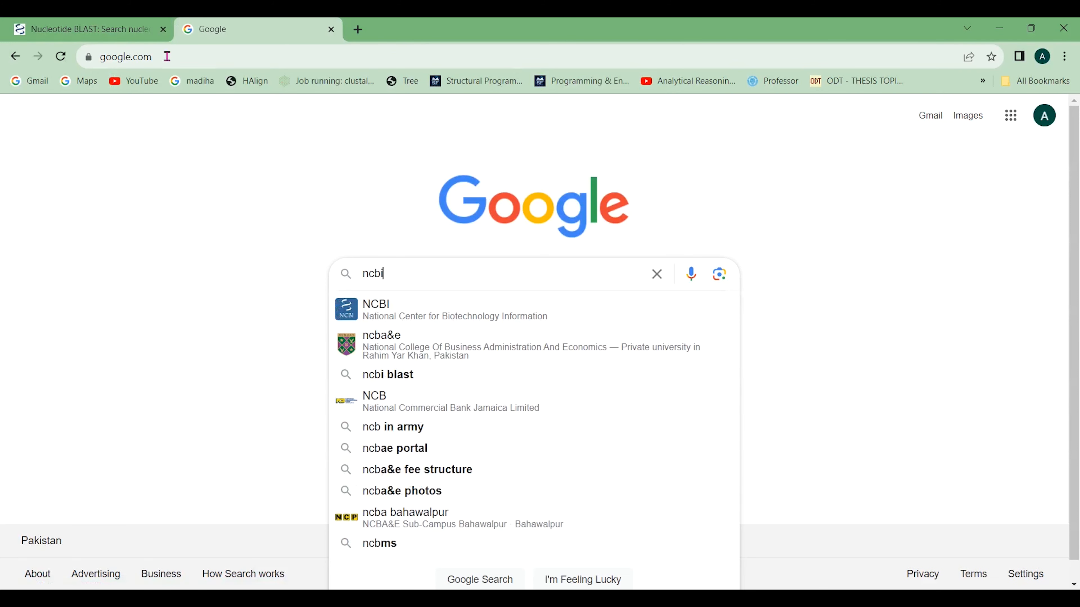
{"action": "key", "text": "Return"}
{"action": "left_click", "coordinate": [270, 256]}
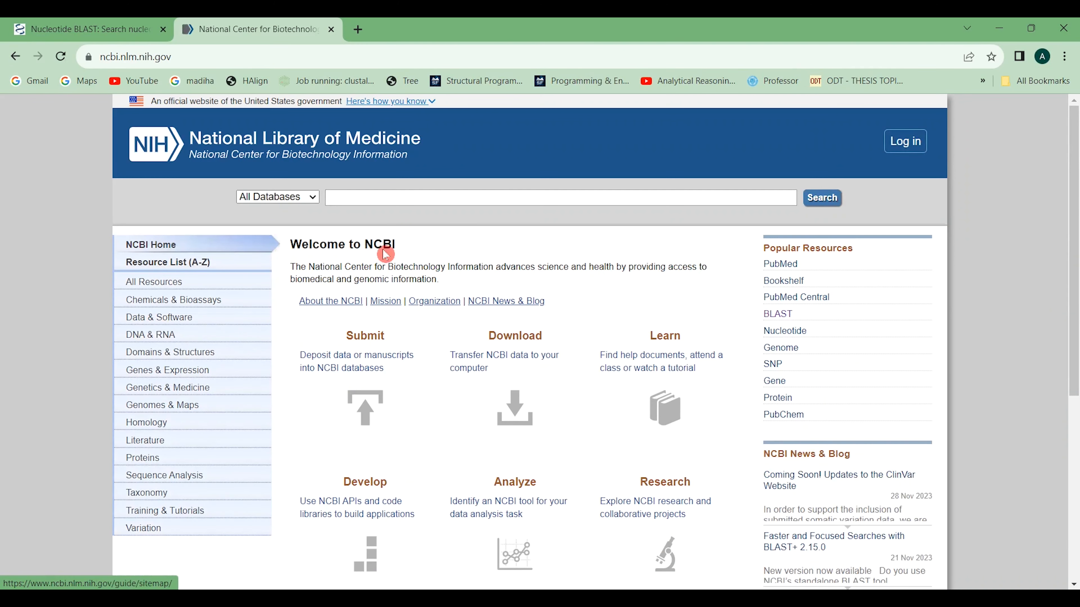
Search the NCBI Gene database for insulin.
{"action": "left_click", "coordinate": [311, 197]}
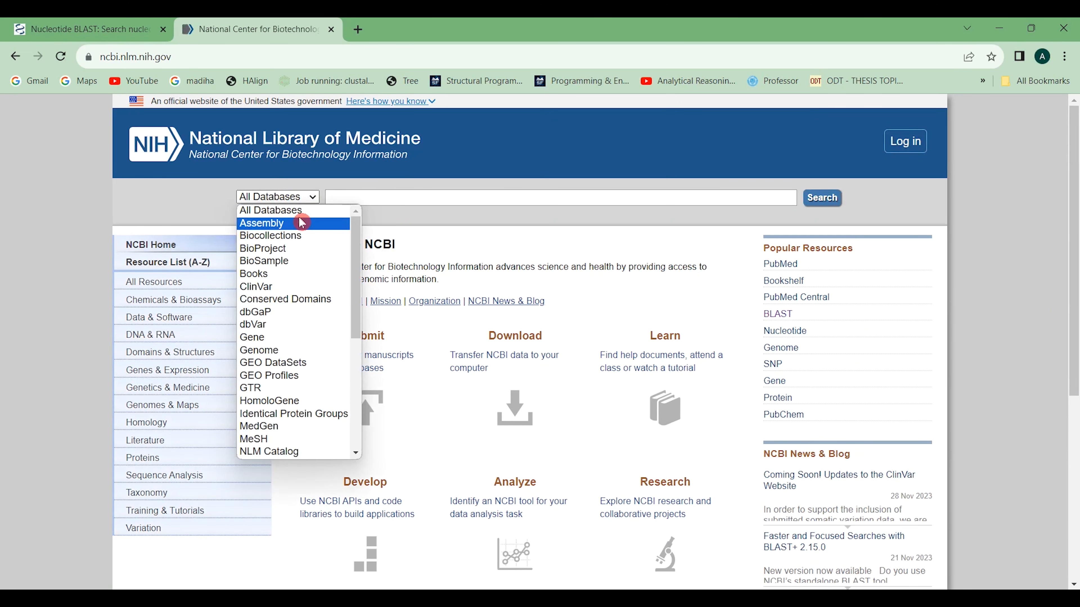
{"action": "key", "text": "g"}
{"action": "key", "text": "Return"}
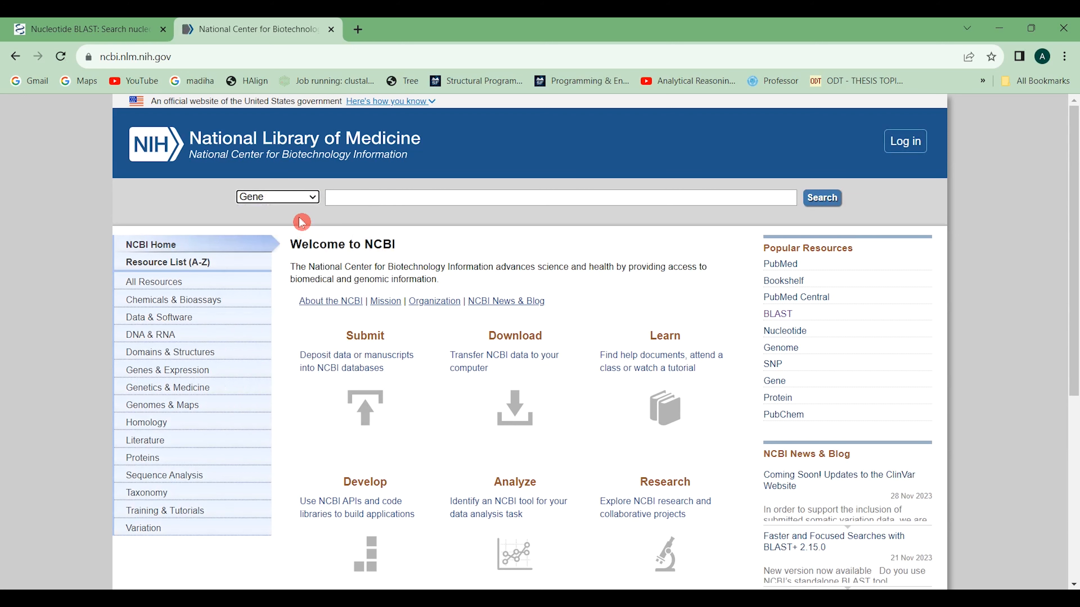
{"action": "left_click", "coordinate": [403, 197]}
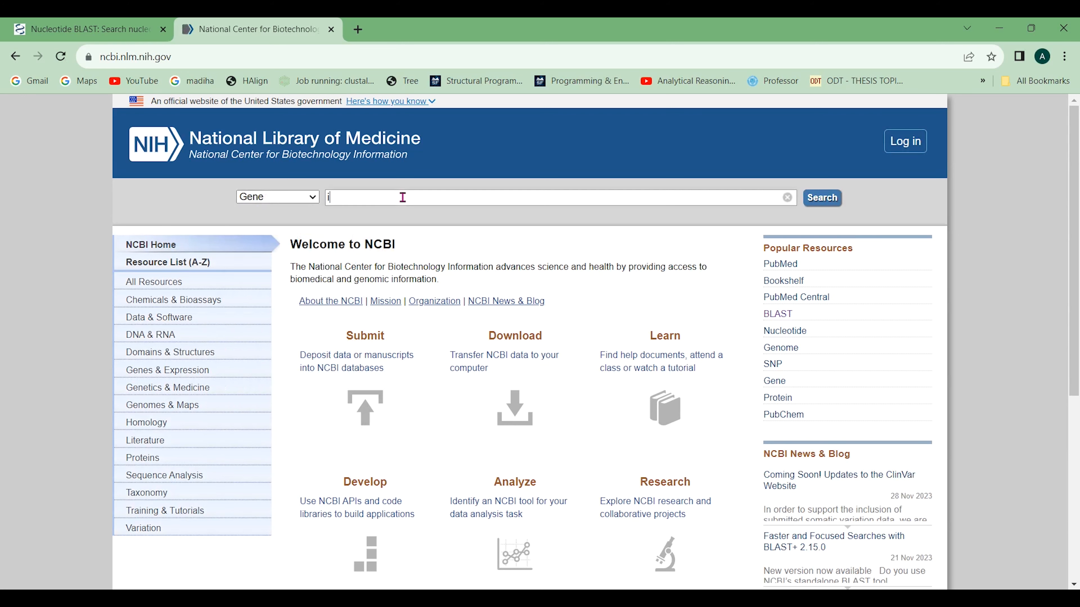
{"action": "type", "text": "insulin"}
{"action": "key", "text": "Return"}
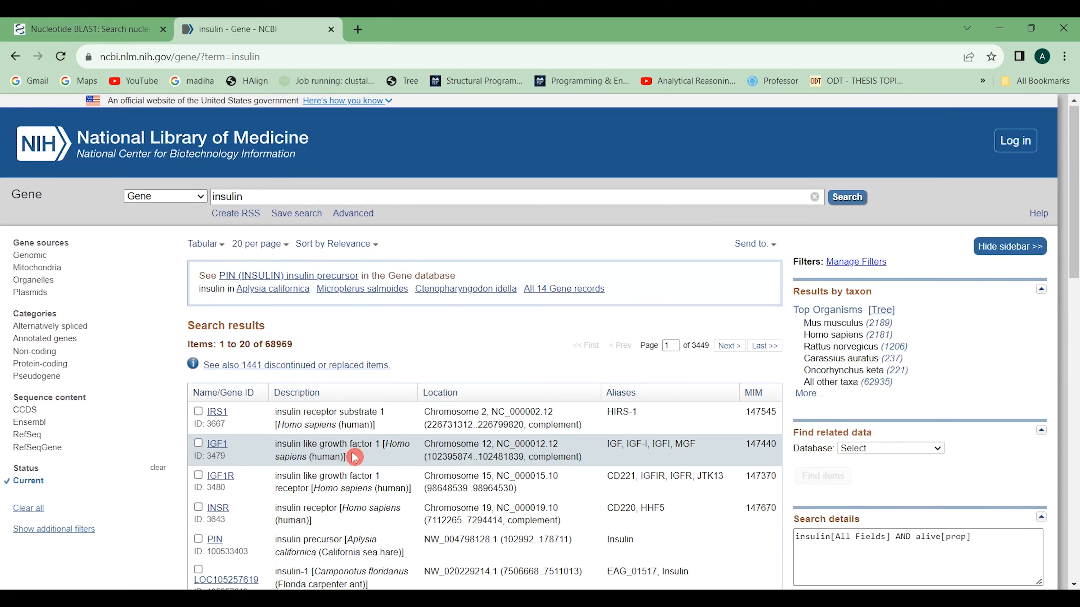
Open the record of the human insulin receptor substrate 1 gene (IRS1) from the search results.
{"action": "scroll", "coordinate": [354, 453], "scroll_direction": "down", "scroll_amount": 5}
{"action": "scroll", "coordinate": [354, 455], "scroll_direction": "up", "scroll_amount": 4}
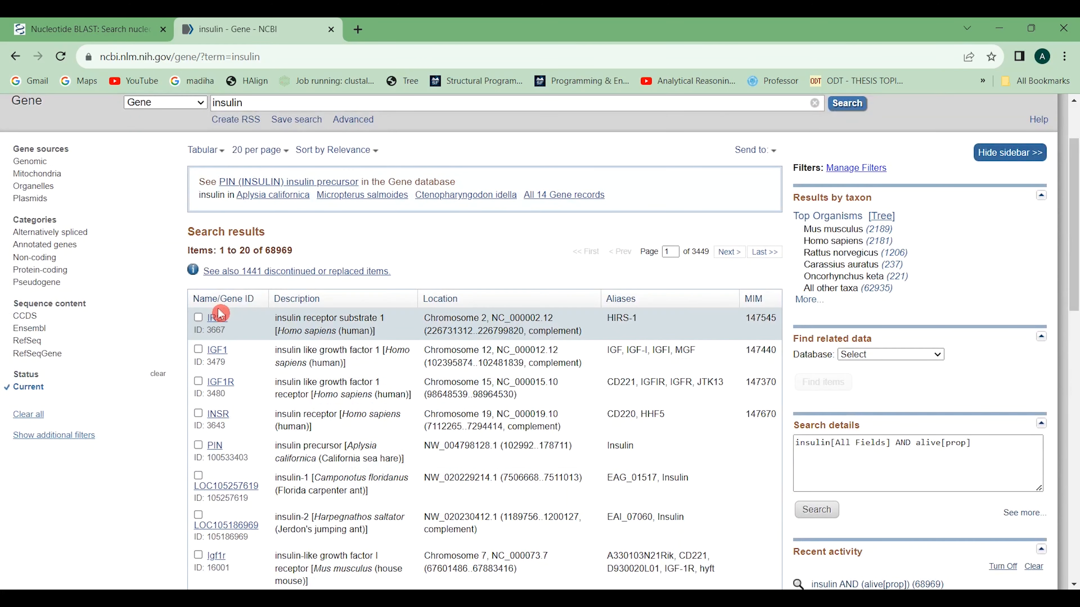
{"action": "left_click", "coordinate": [216, 325]}
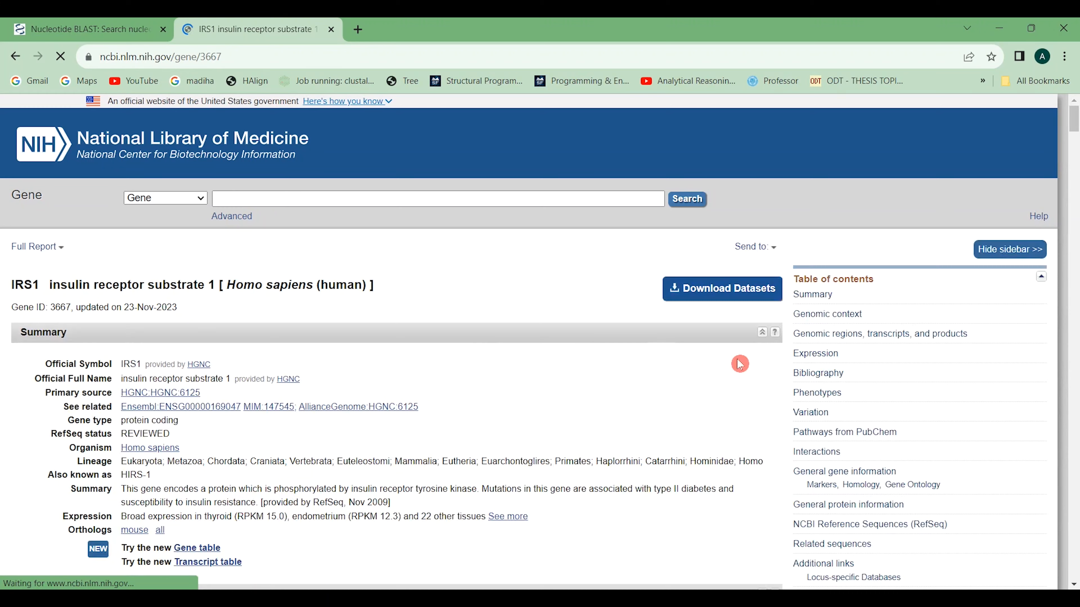
Open the FASTA nucleotide sequence of IRS1 from its genomic regions, transcripts, and products section.
{"action": "scroll", "coordinate": [587, 421], "scroll_direction": "down", "scroll_amount": 5}
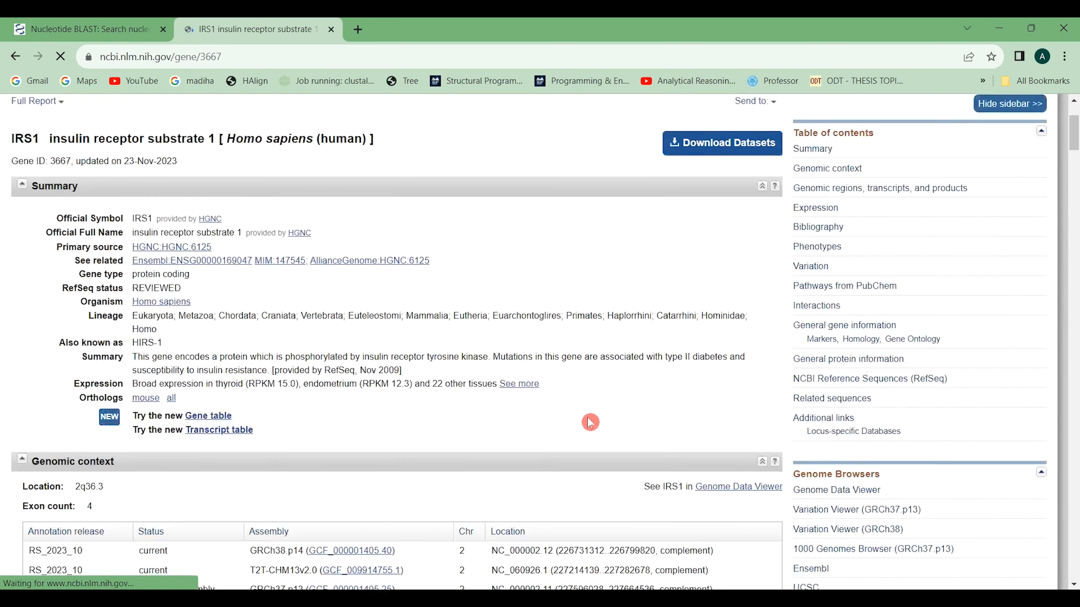
{"action": "scroll", "coordinate": [590, 423], "scroll_direction": "down", "scroll_amount": 5}
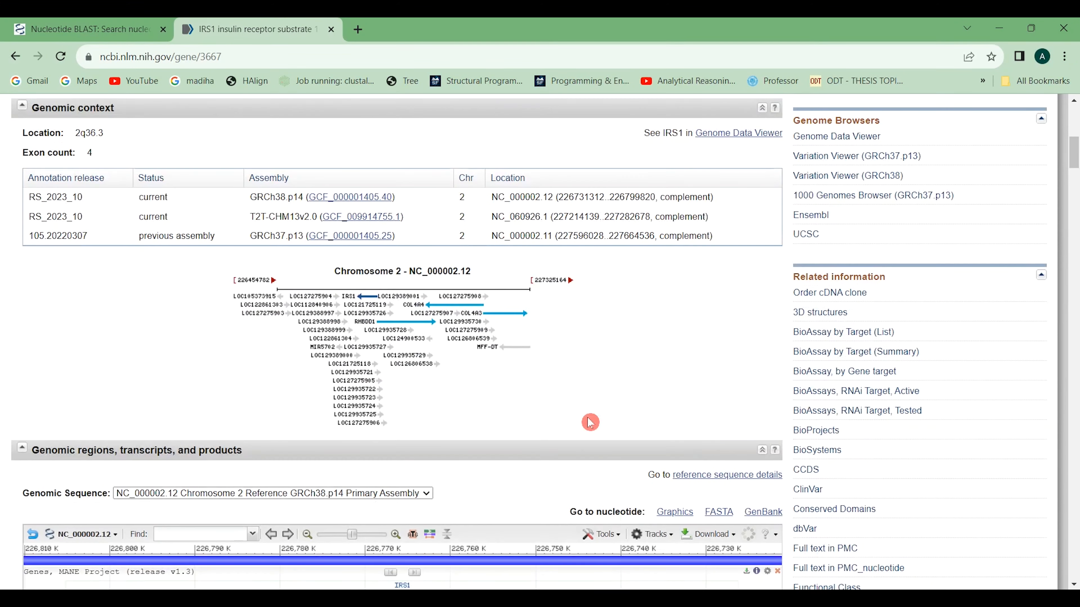
{"action": "left_click", "coordinate": [718, 513]}
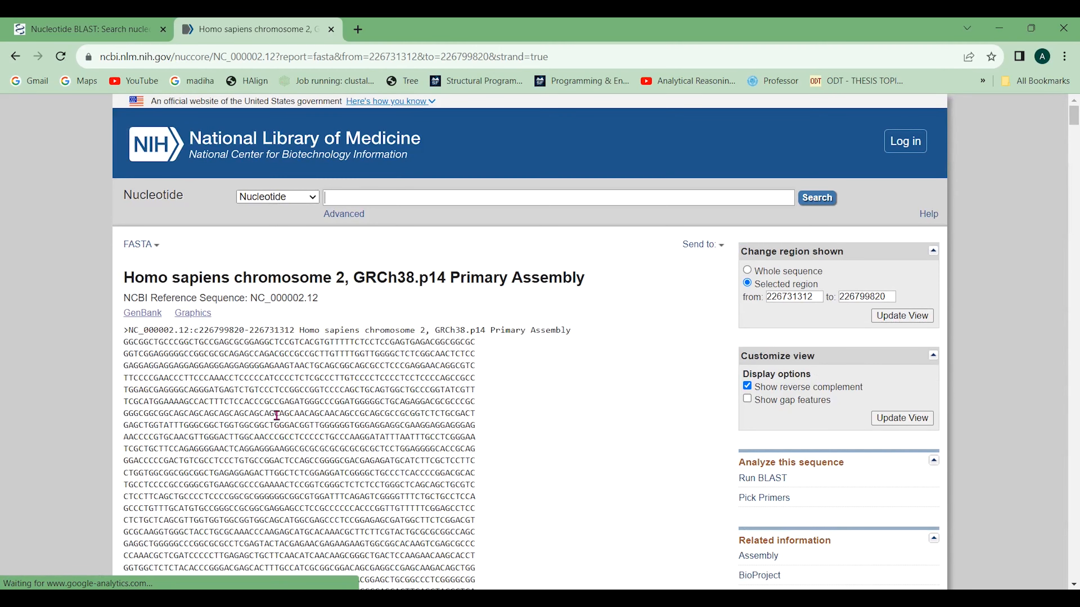
Select and copy the complete IRS1 FASTA sequence, from its header line to the last base.
{"action": "scroll", "coordinate": [278, 419], "scroll_direction": "down", "scroll_amount": 12}
{"action": "scroll", "coordinate": [276, 415], "scroll_direction": "down", "scroll_amount": 15}
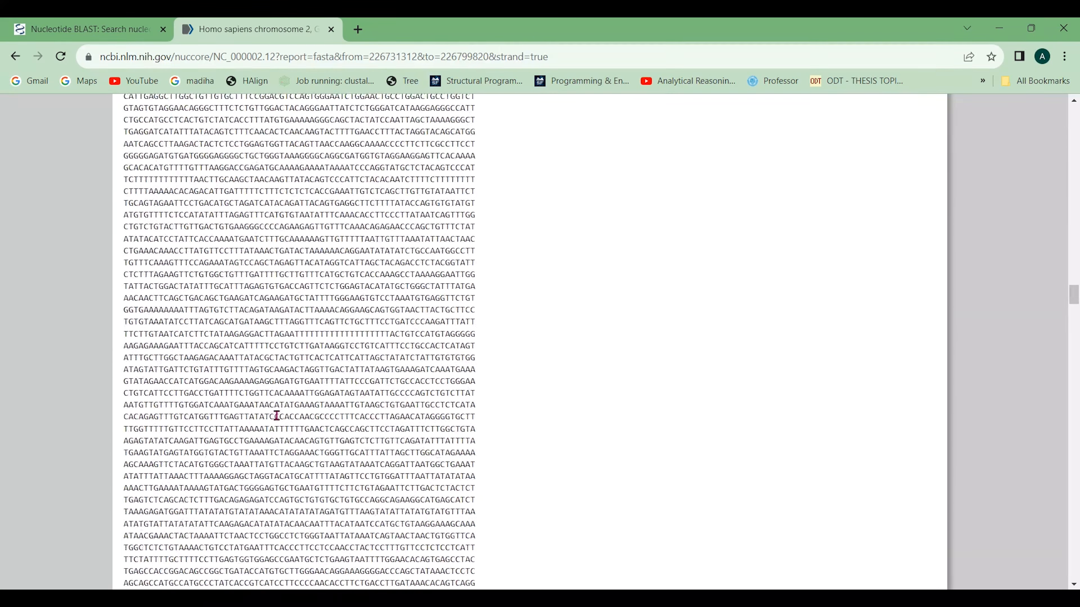
{"action": "scroll", "coordinate": [276, 416], "scroll_direction": "down", "scroll_amount": 5}
{"action": "scroll", "coordinate": [276, 415], "scroll_direction": "up", "scroll_amount": 15}
{"action": "scroll", "coordinate": [276, 415], "scroll_direction": "up", "scroll_amount": 20}
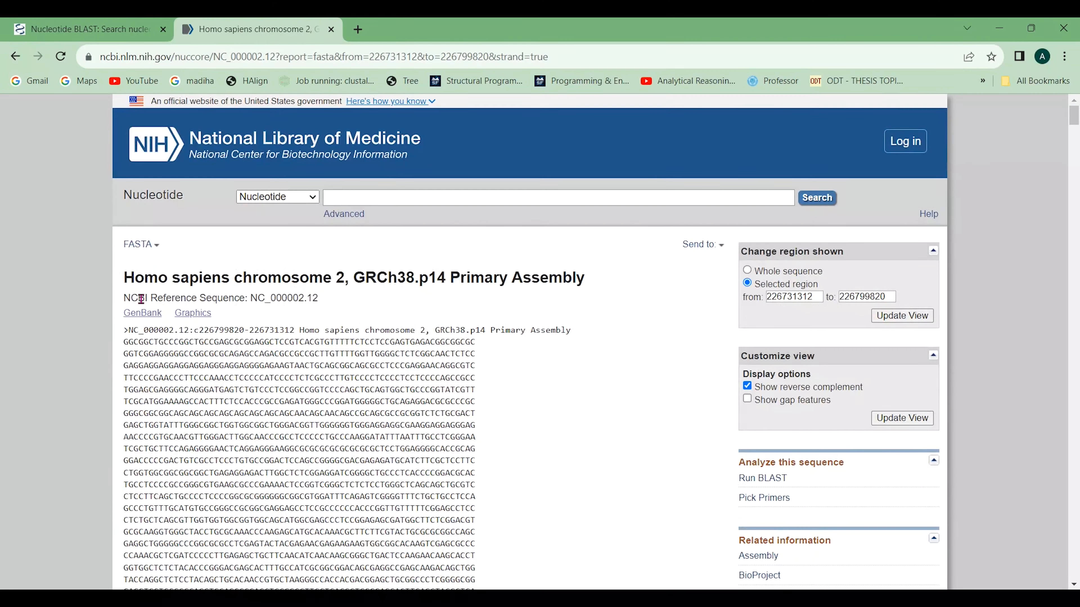
{"action": "left_click_drag", "start_coordinate": [126, 334], "coordinate": [476, 389]}
{"action": "scroll", "coordinate": [475, 390], "scroll_direction": "down", "scroll_amount": 15}
{"action": "scroll", "coordinate": [298, 340], "scroll_direction": "down", "scroll_amount": 20}
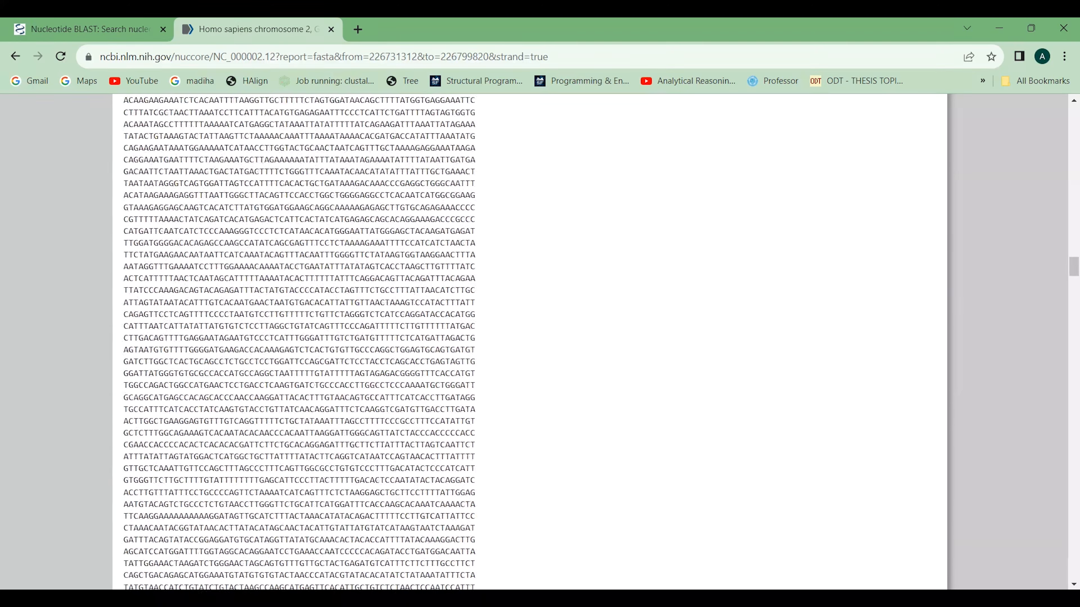
{"action": "scroll", "coordinate": [298, 340], "scroll_direction": "down", "scroll_amount": 15}
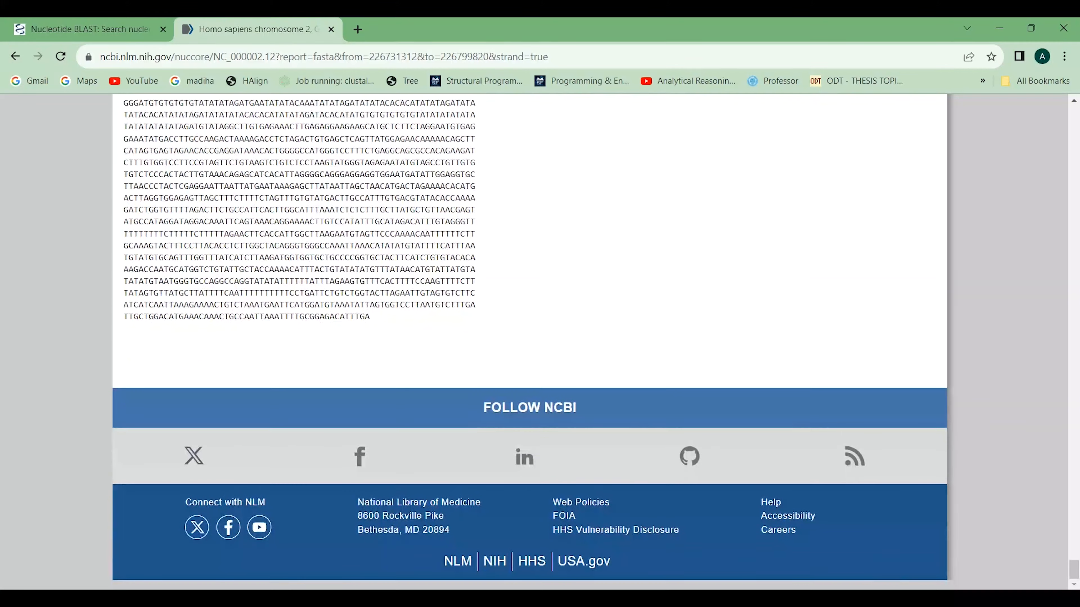
{"action": "left_click", "coordinate": [442, 387], "text": "shift"}
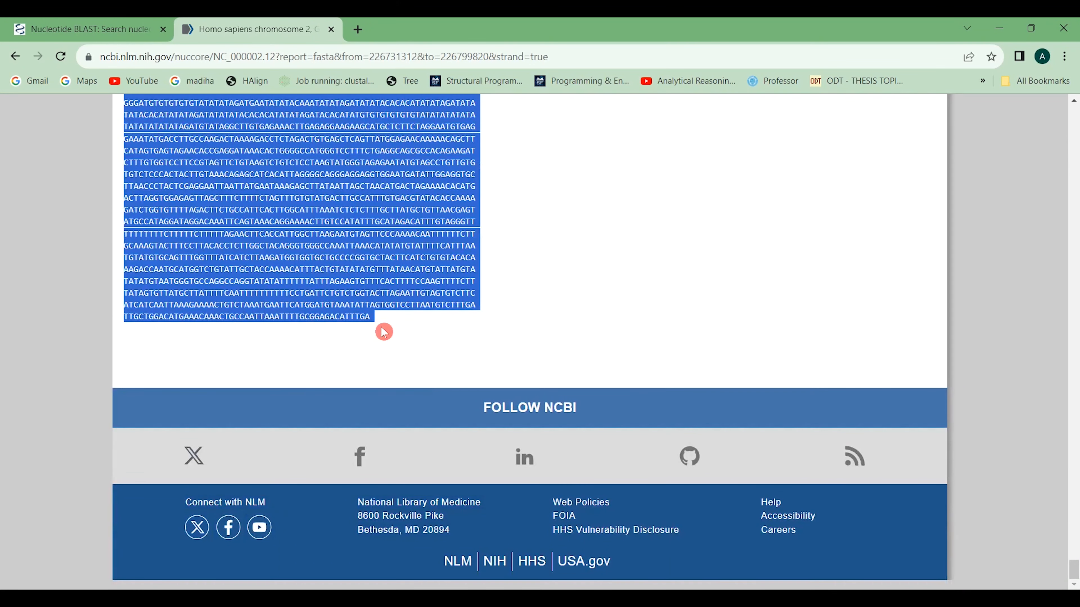
Paste the copied FASTA sequence as the query of the open Nucleotide BLAST form and check that it starts with its header.
{"action": "left_click", "coordinate": [141, 26]}
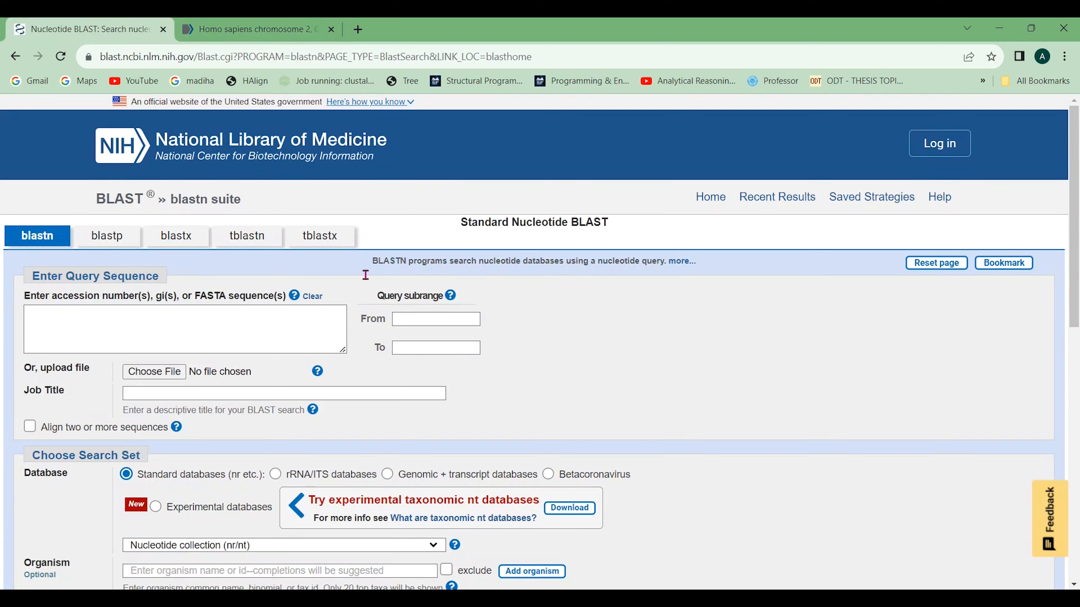
{"action": "left_click", "coordinate": [239, 333]}
{"action": "key", "text": "ctrl+v"}
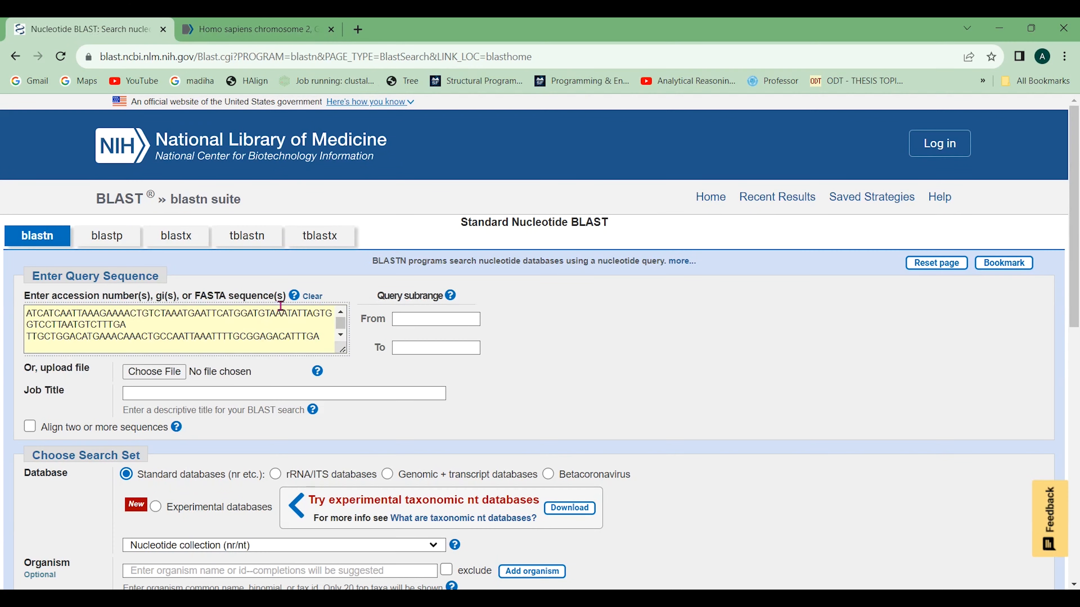
{"action": "scroll", "coordinate": [273, 313], "scroll_direction": "up", "scroll_amount": 8}
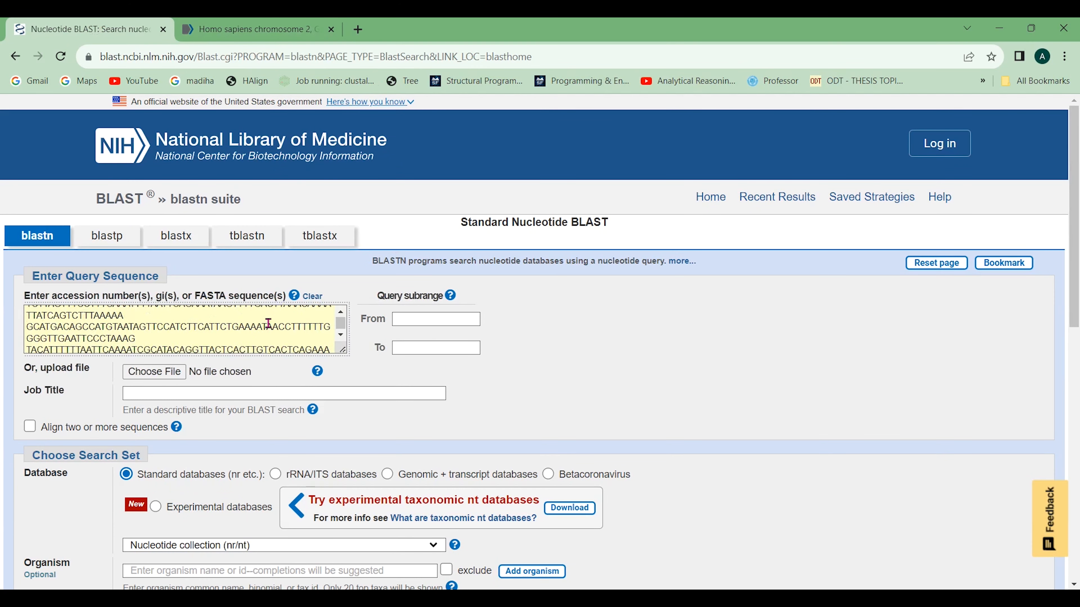
{"action": "scroll", "coordinate": [268, 323], "scroll_direction": "up", "scroll_amount": 8}
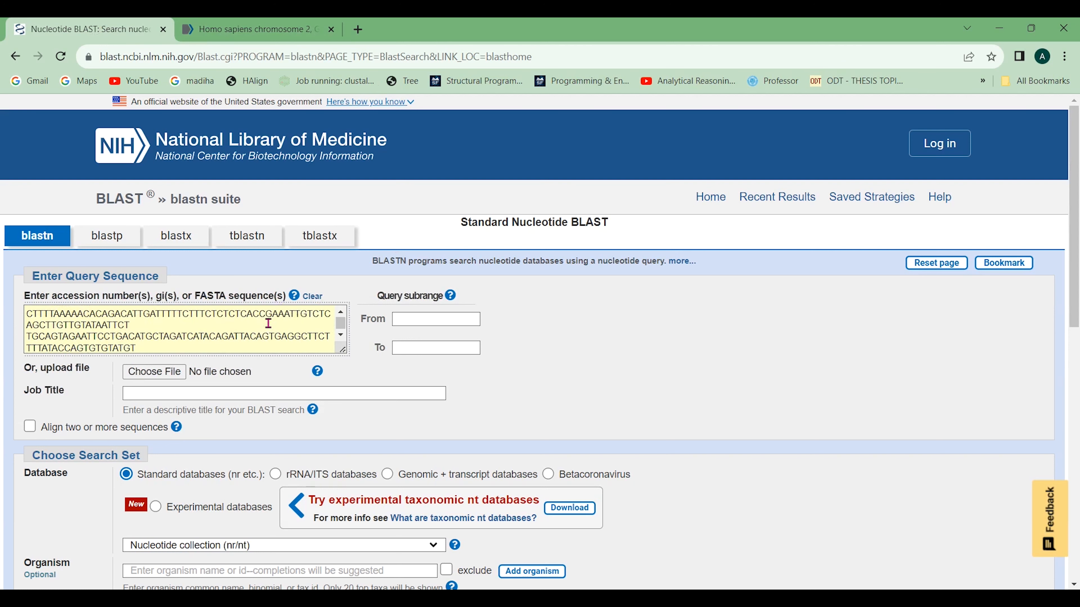
{"action": "scroll", "coordinate": [269, 323], "scroll_direction": "up", "scroll_amount": 8}
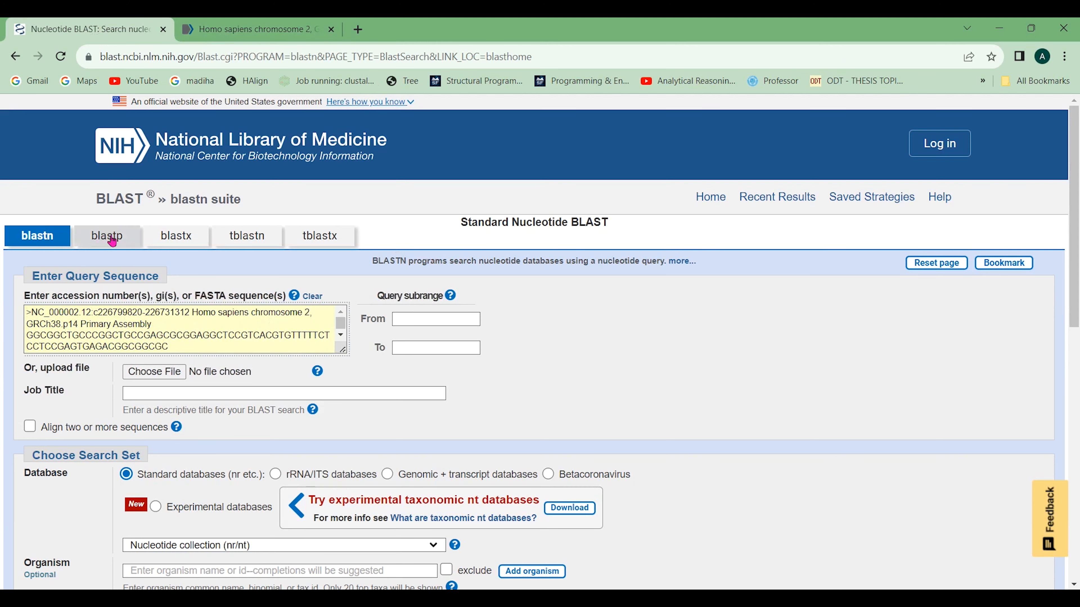
Look through the available standard databases, keeping Nucleotide collection (nr/nt) as the search set.
{"action": "left_click", "coordinate": [128, 267]}
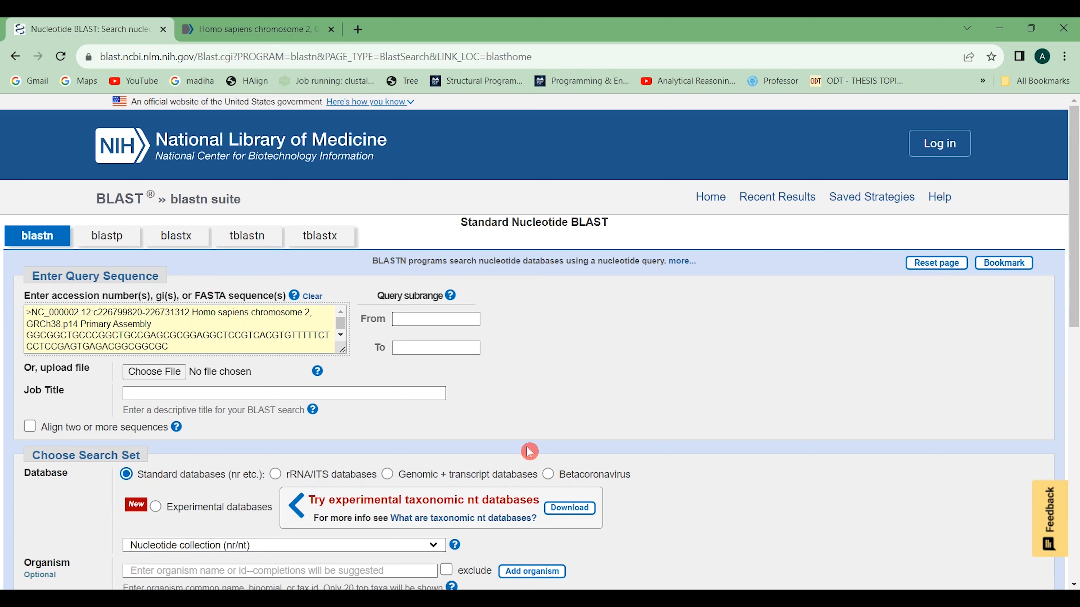
{"action": "scroll", "coordinate": [530, 452], "scroll_direction": "down", "scroll_amount": 2}
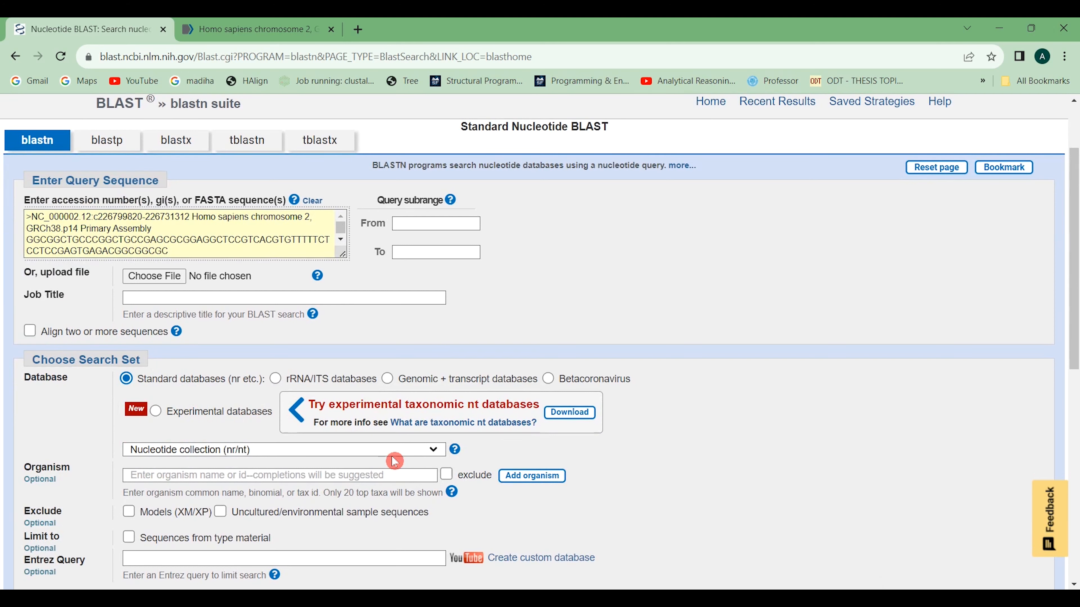
{"action": "left_click", "coordinate": [434, 451]}
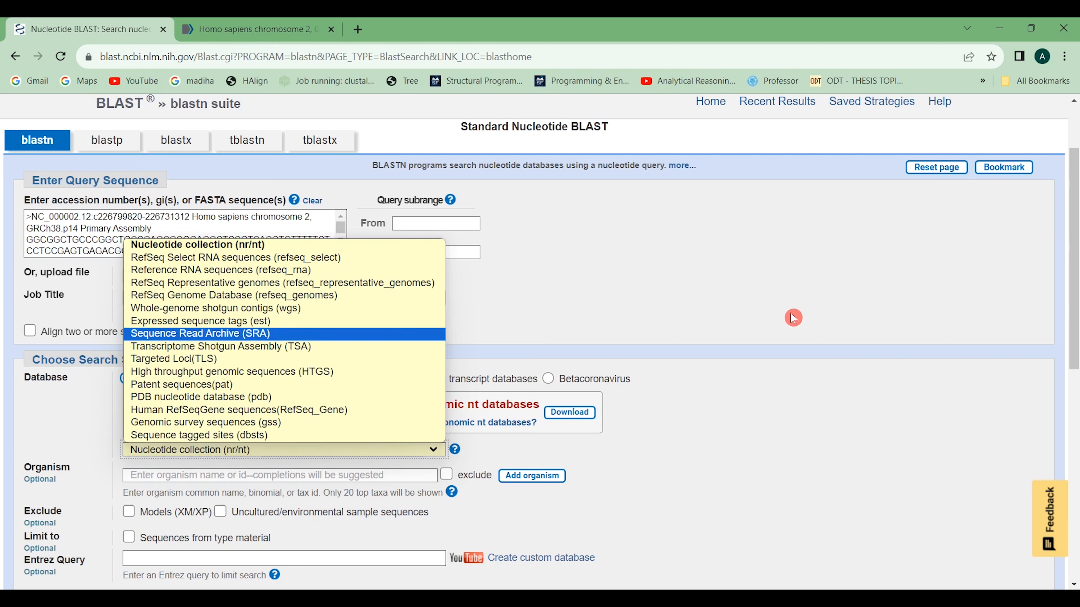
{"action": "left_click", "coordinate": [721, 476]}
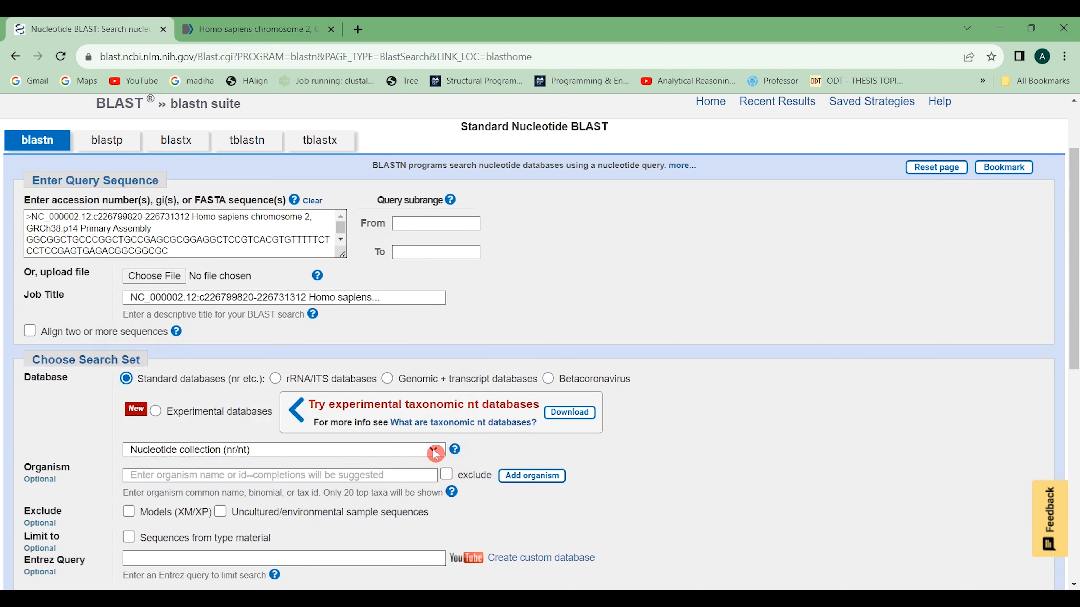
Run the BLAST search optimized for highly similar sequences (megablast), with results shown in the same window.
{"action": "scroll", "coordinate": [351, 461], "scroll_direction": "down", "scroll_amount": 2}
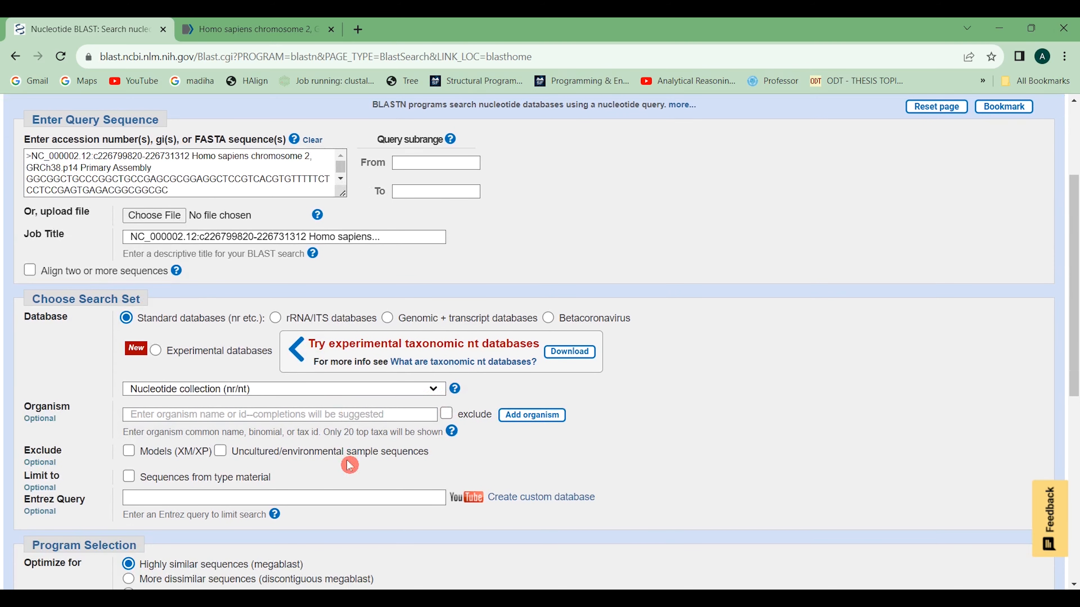
{"action": "scroll", "coordinate": [281, 497], "scroll_direction": "down", "scroll_amount": 2}
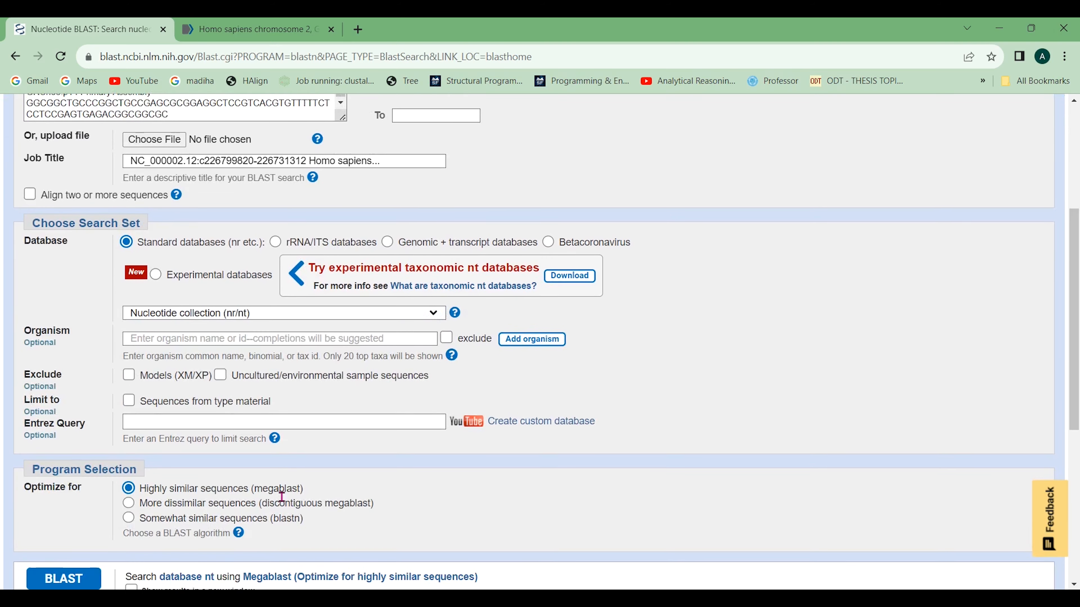
{"action": "scroll", "coordinate": [282, 496], "scroll_direction": "down", "scroll_amount": 2}
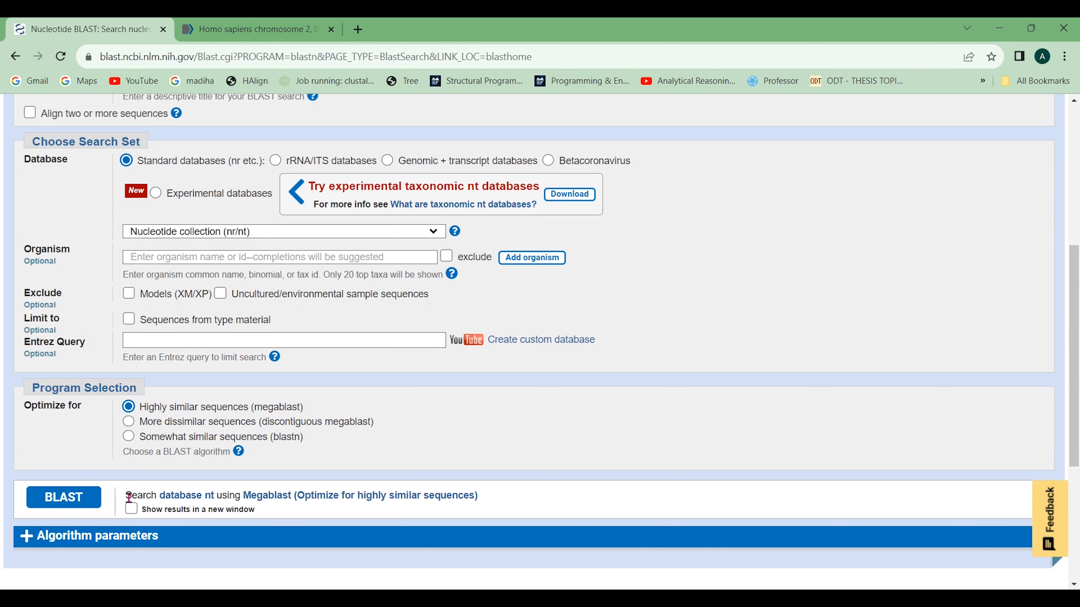
{"action": "left_click", "coordinate": [348, 444]}
{"action": "left_click", "coordinate": [109, 509]}
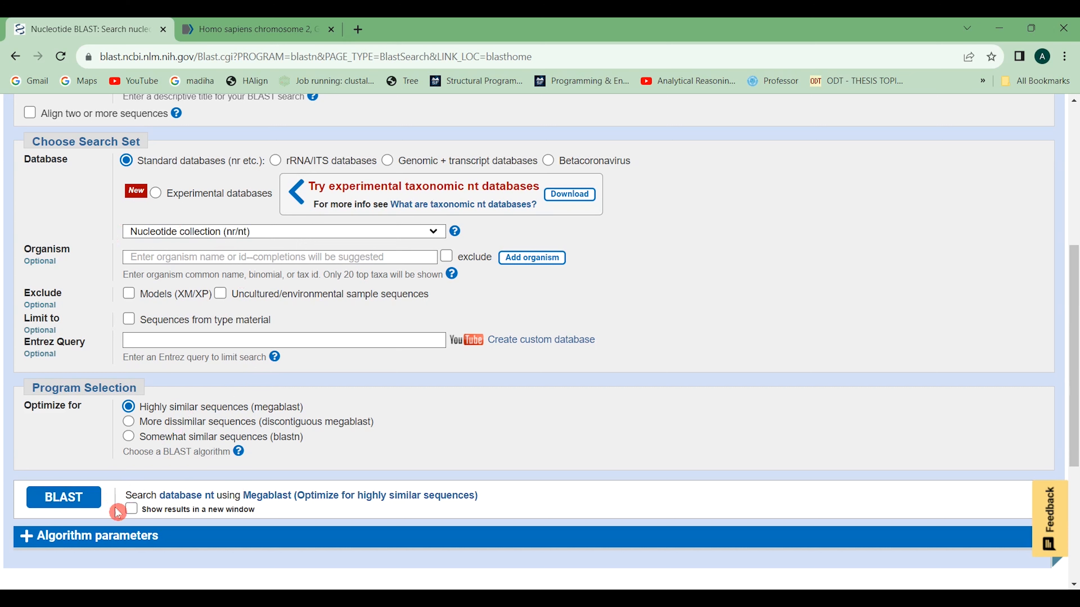
{"action": "left_click", "coordinate": [129, 512]}
{"action": "left_click", "coordinate": [130, 511]}
{"action": "left_click", "coordinate": [73, 503]}
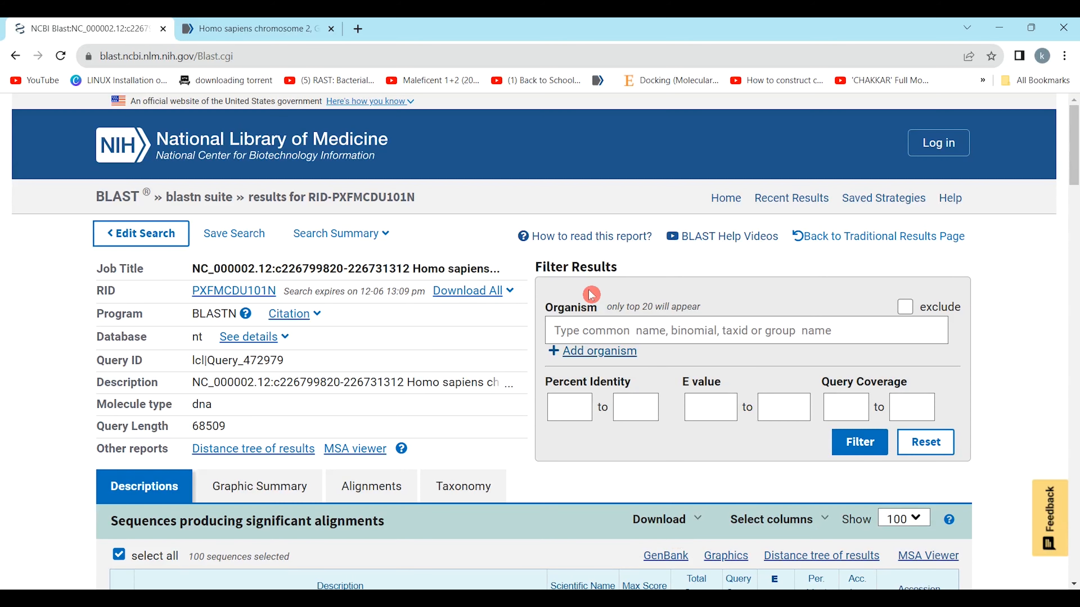
Examine the BLAST report's request ID and its list of sequences producing significant alignments.
{"action": "scroll", "coordinate": [590, 293], "scroll_direction": "down", "scroll_amount": 8}
{"action": "scroll", "coordinate": [590, 294], "scroll_direction": "down", "scroll_amount": 20}
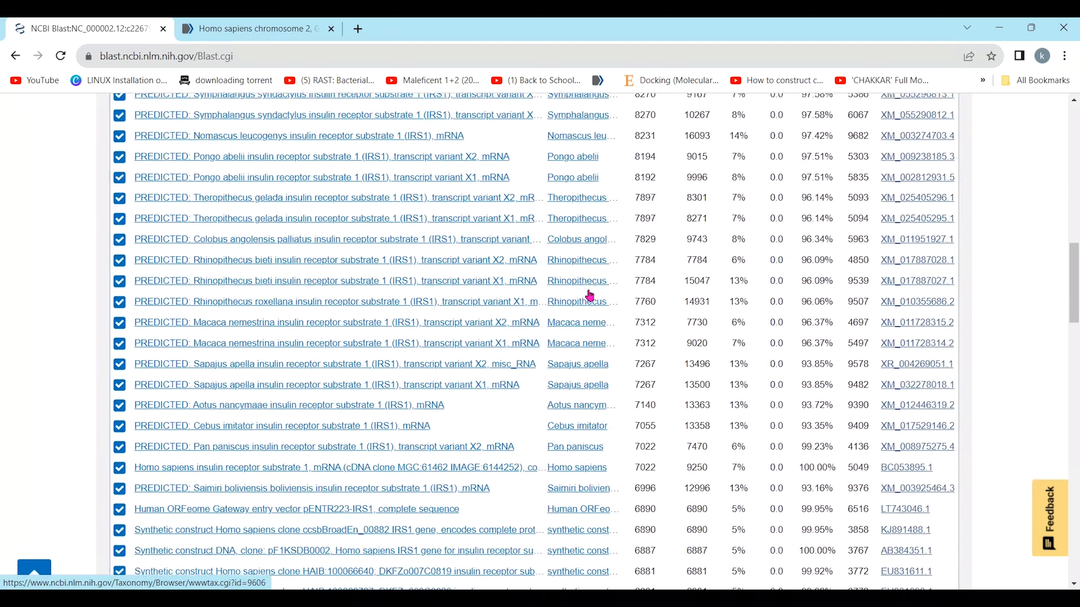
{"action": "scroll", "coordinate": [591, 293], "scroll_direction": "down", "scroll_amount": 4}
{"action": "scroll", "coordinate": [591, 293], "scroll_direction": "up", "scroll_amount": 20}
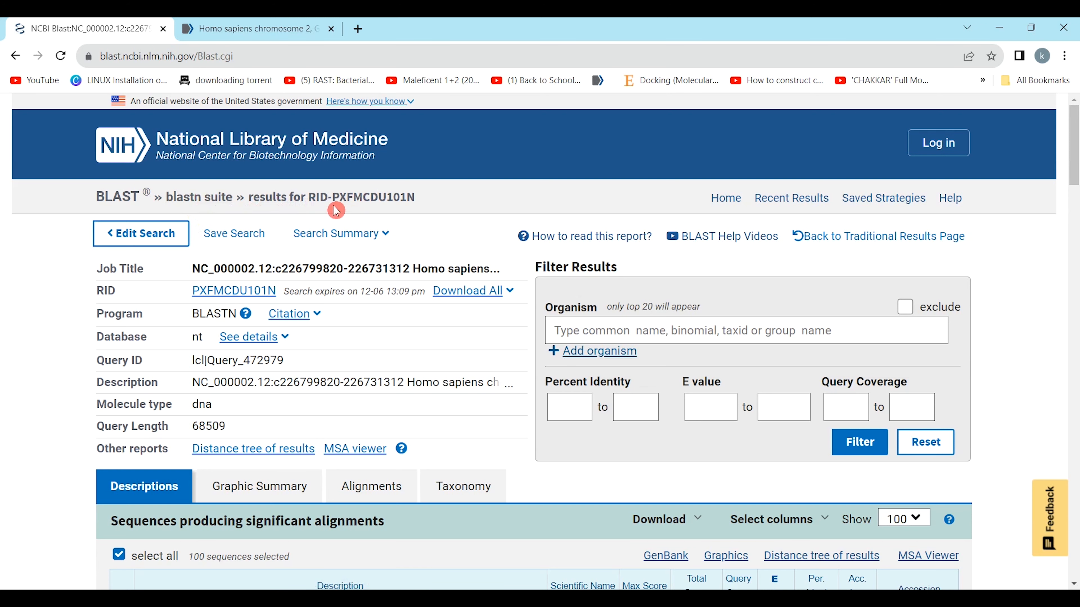
{"action": "left_click_drag", "start_coordinate": [311, 196], "coordinate": [328, 196]}
{"action": "left_click", "coordinate": [289, 201]}
{"action": "scroll", "coordinate": [568, 404], "scroll_direction": "down", "scroll_amount": 1}
{"action": "scroll", "coordinate": [570, 409], "scroll_direction": "down", "scroll_amount": 10}
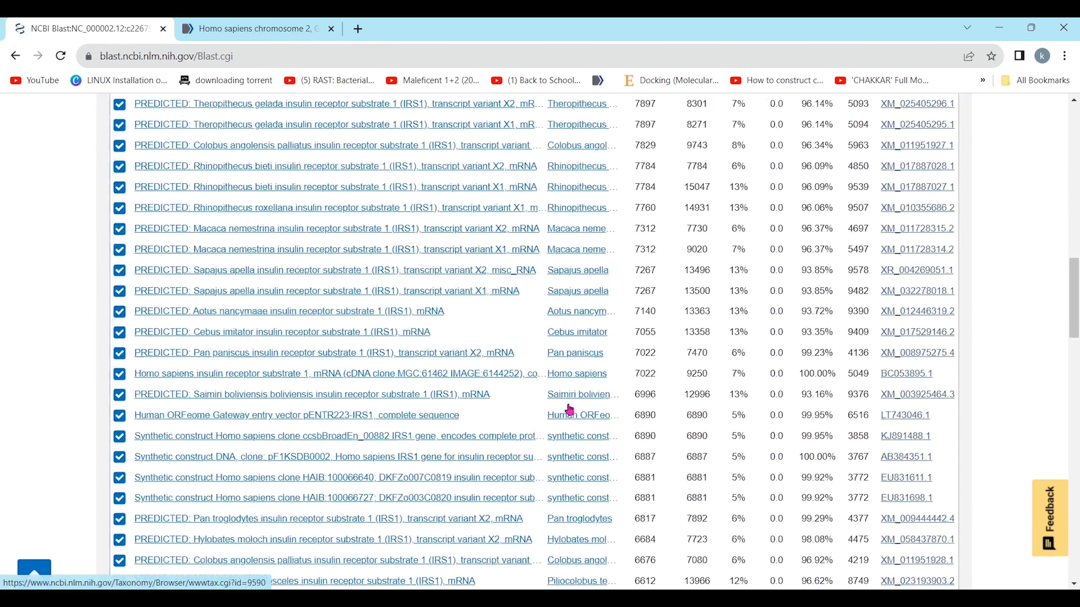
{"action": "scroll", "coordinate": [570, 408], "scroll_direction": "up", "scroll_amount": 15}
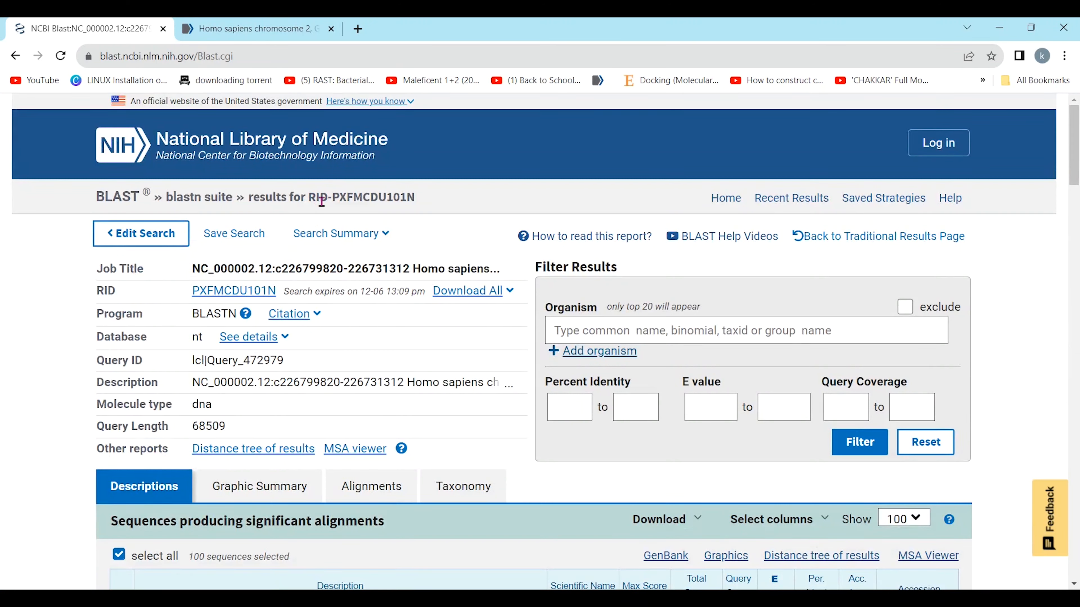
Open the report's request ID link in a separate tab and look through the alignments listed there.
{"action": "left_click", "coordinate": [421, 197]}
{"action": "left_click_drag", "start_coordinate": [421, 197], "coordinate": [336, 195]}
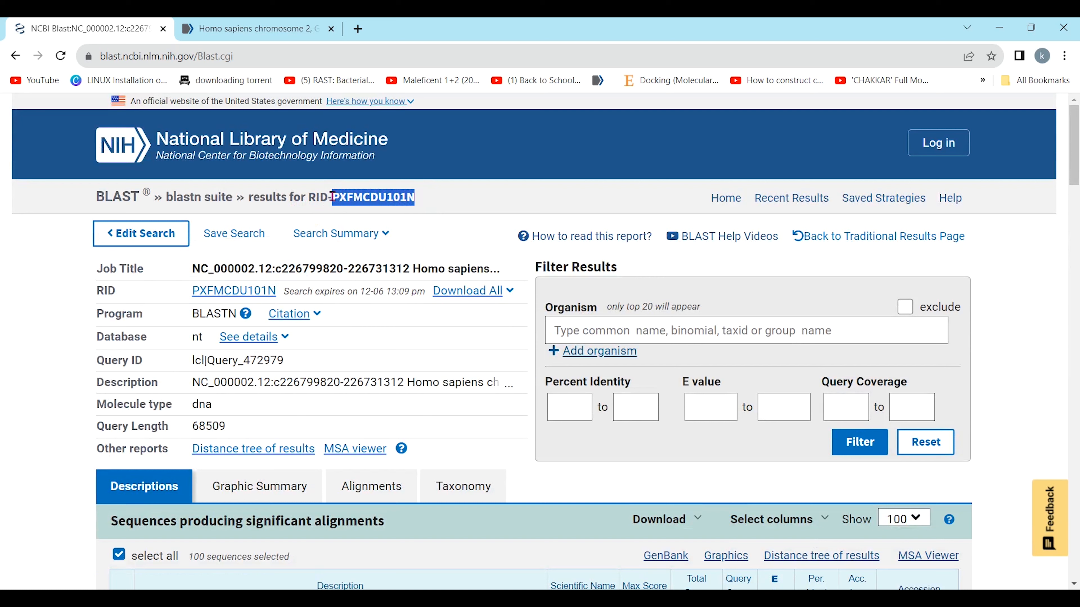
{"action": "right_click", "coordinate": [247, 291]}
{"action": "left_click", "coordinate": [255, 296]}
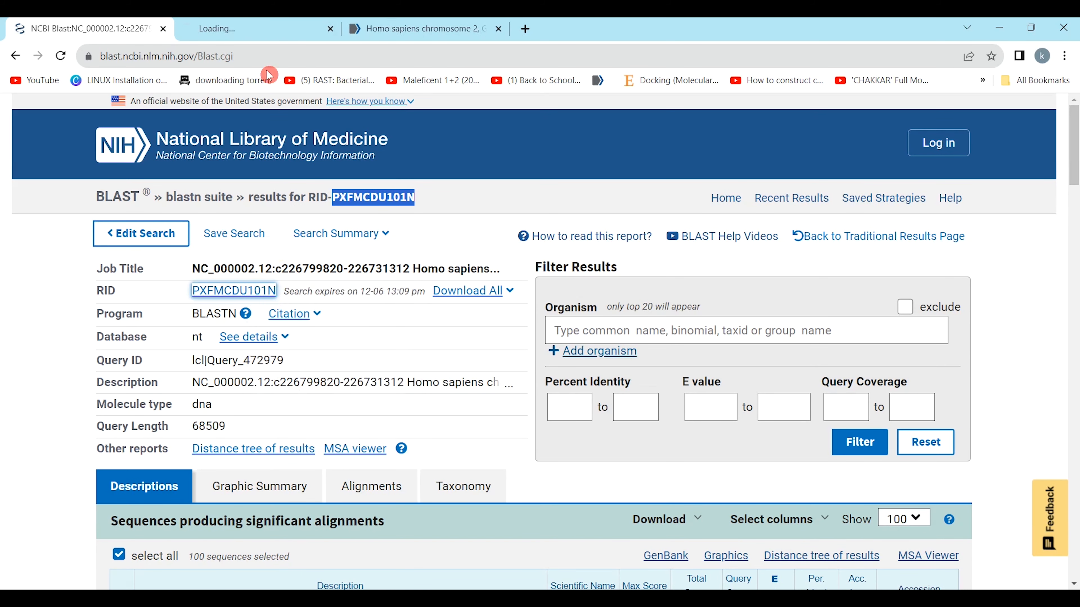
{"action": "left_click", "coordinate": [267, 25]}
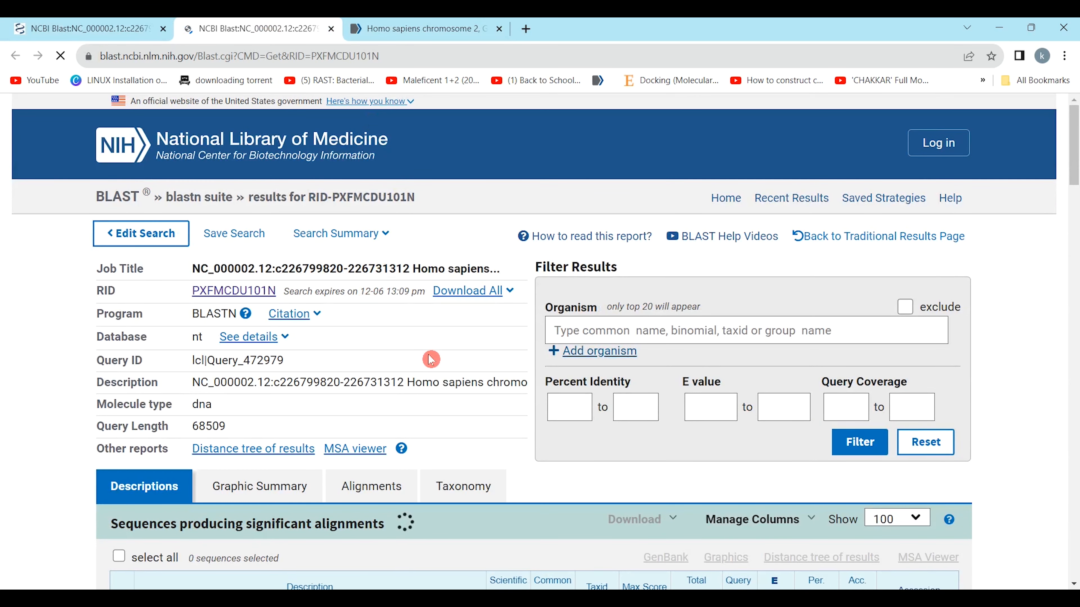
{"action": "scroll", "coordinate": [480, 476], "scroll_direction": "down", "scroll_amount": 8}
{"action": "scroll", "coordinate": [487, 474], "scroll_direction": "down", "scroll_amount": 20}
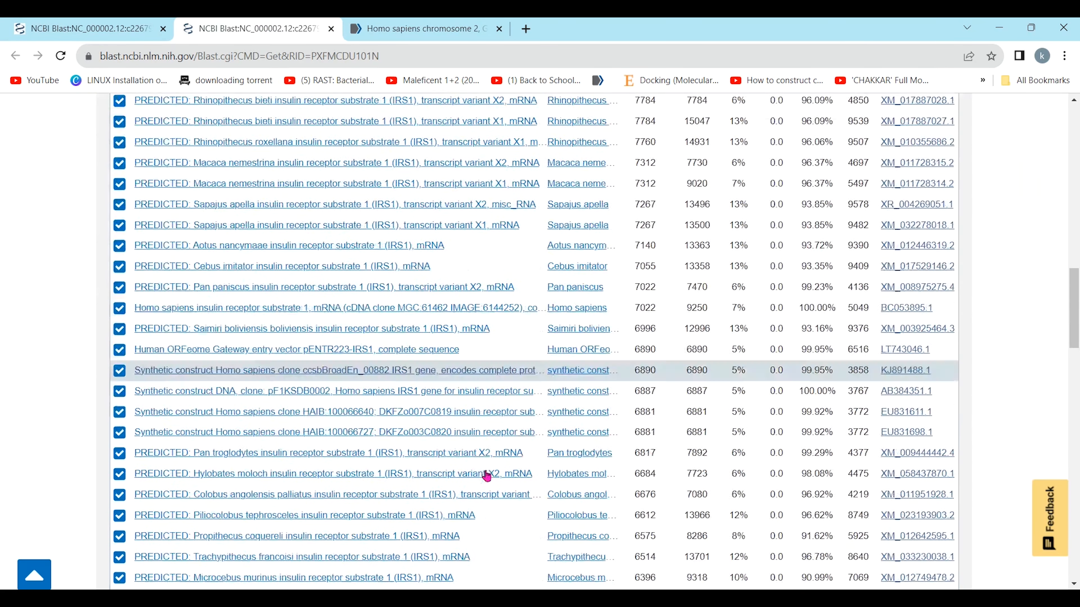
{"action": "scroll", "coordinate": [487, 476], "scroll_direction": "up", "scroll_amount": 20}
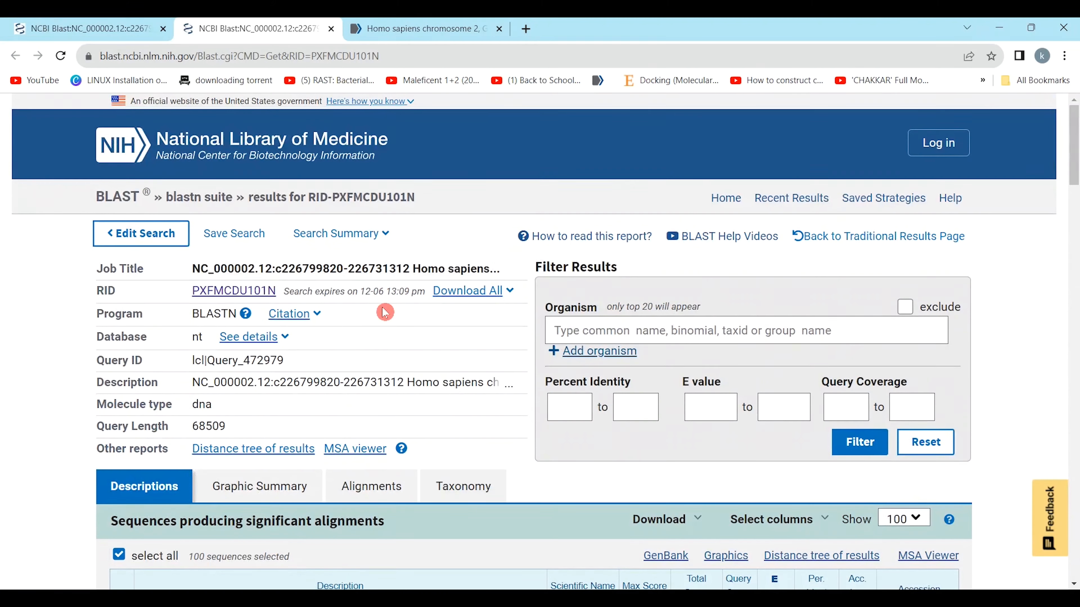
Compare the original BLAST report with the copy opened from its request ID, and close the copy.
{"action": "left_click", "coordinate": [89, 29]}
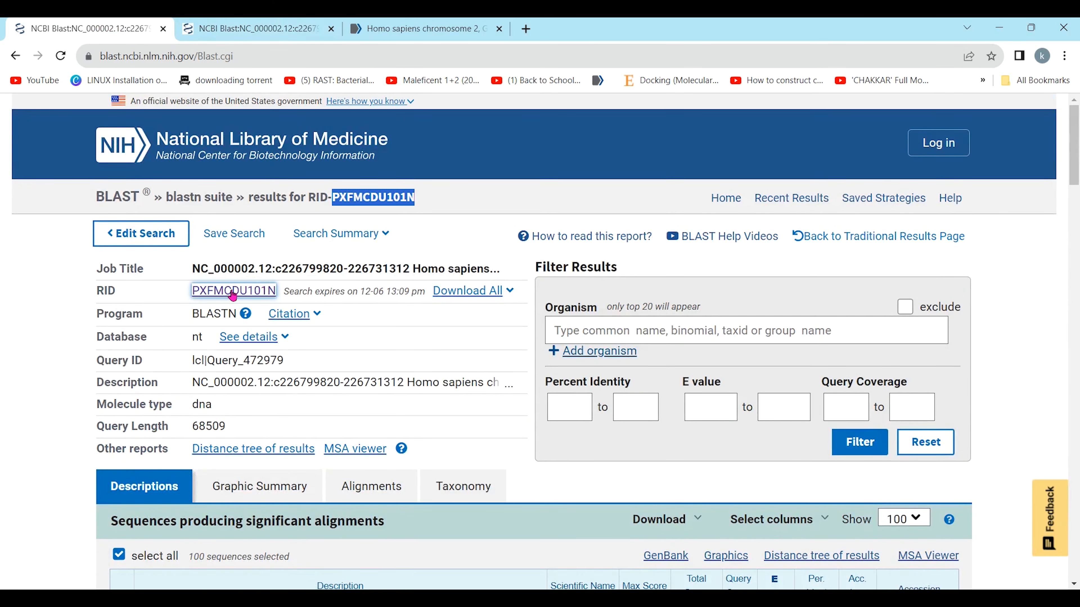
{"action": "left_click", "coordinate": [276, 22]}
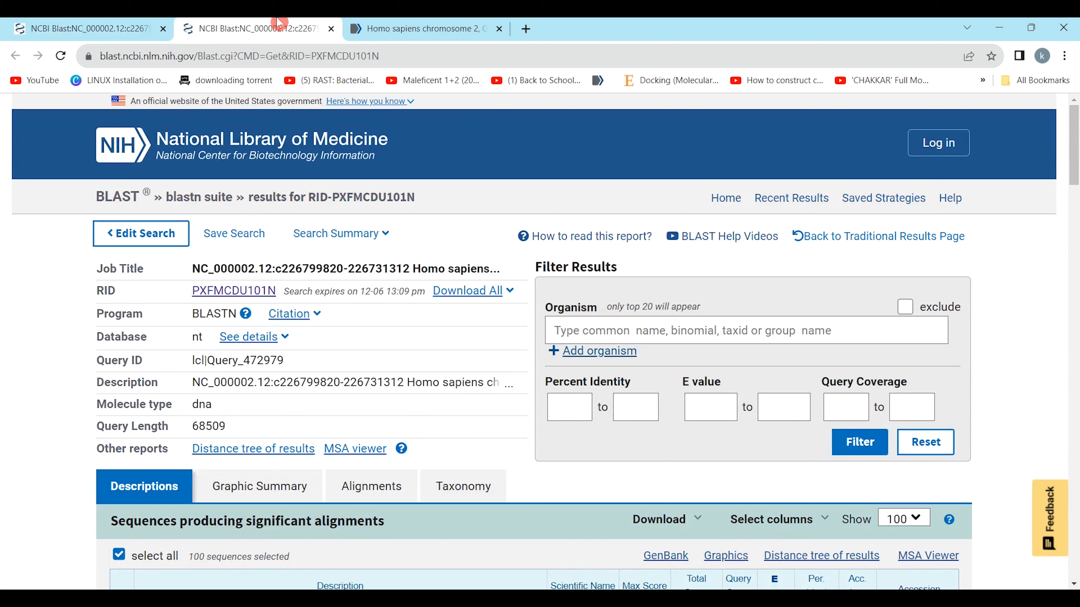
{"action": "scroll", "coordinate": [366, 324], "scroll_direction": "down", "scroll_amount": 15}
{"action": "scroll", "coordinate": [367, 324], "scroll_direction": "up", "scroll_amount": 15}
{"action": "left_click", "coordinate": [331, 29]}
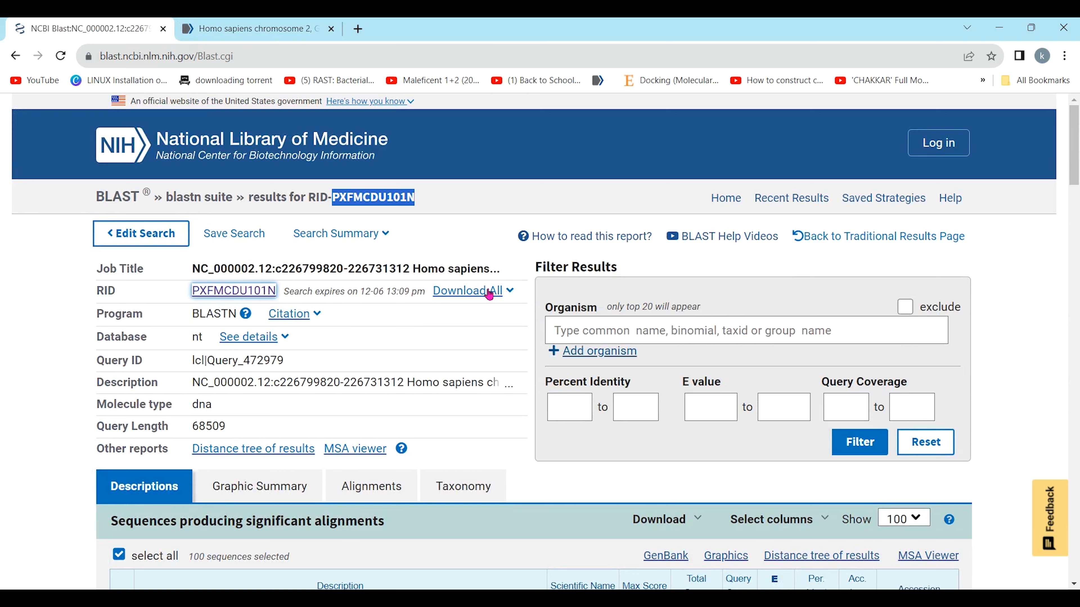
Review the file formats offered for downloading all results and the report's job title.
{"action": "left_click", "coordinate": [510, 292]}
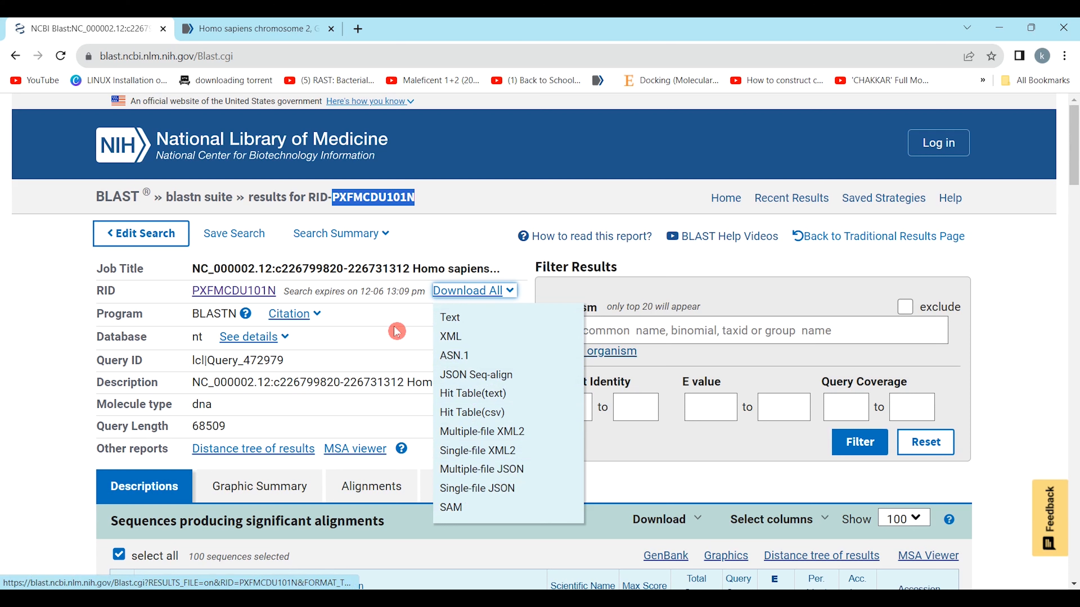
{"action": "left_click", "coordinate": [377, 318]}
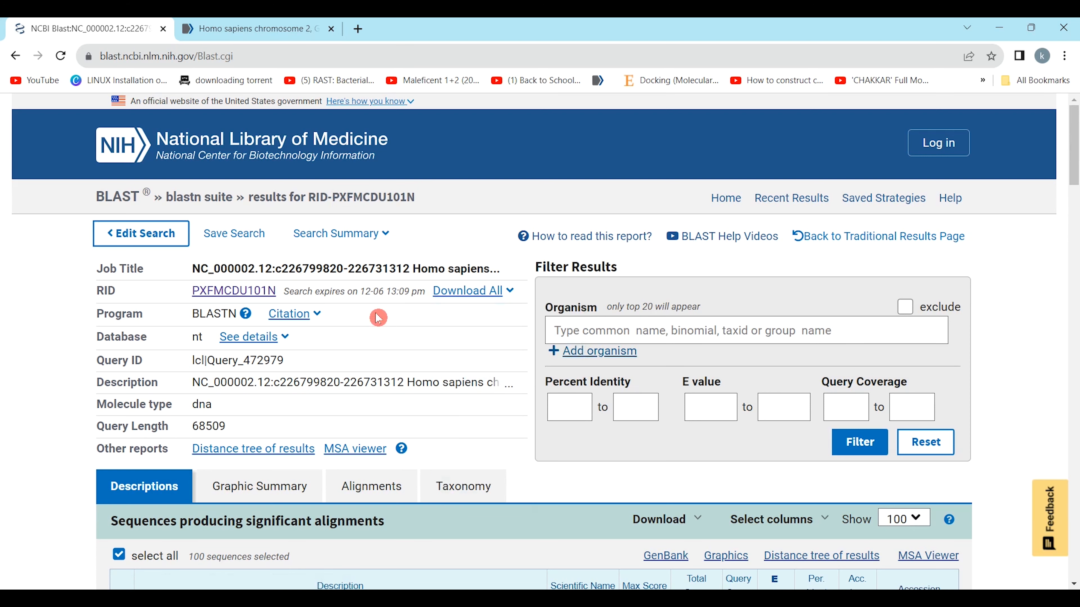
{"action": "left_click_drag", "start_coordinate": [101, 269], "coordinate": [125, 269]}
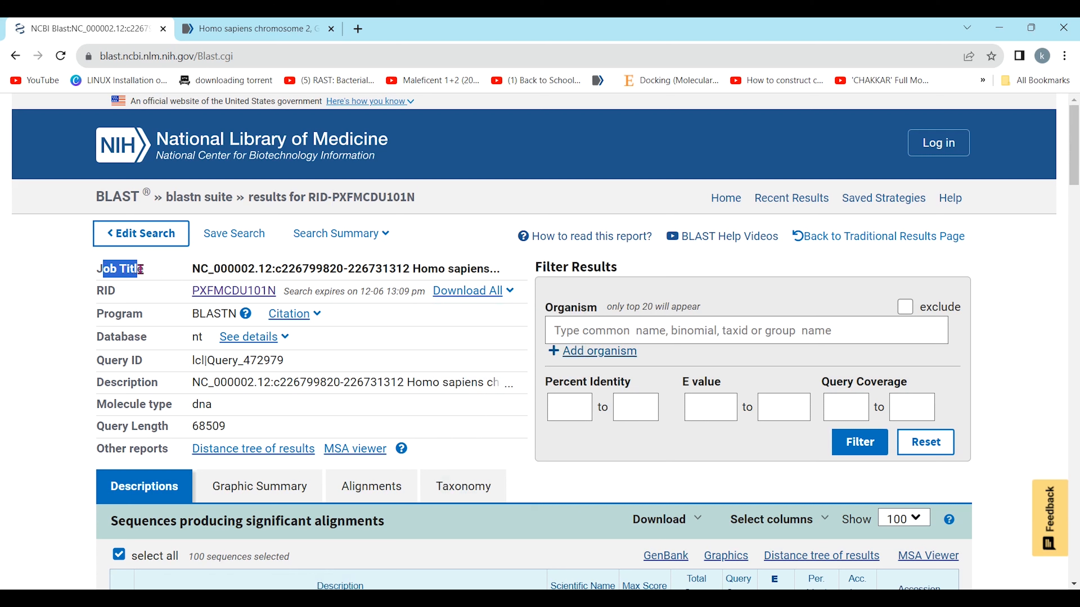
{"action": "left_click", "coordinate": [226, 246]}
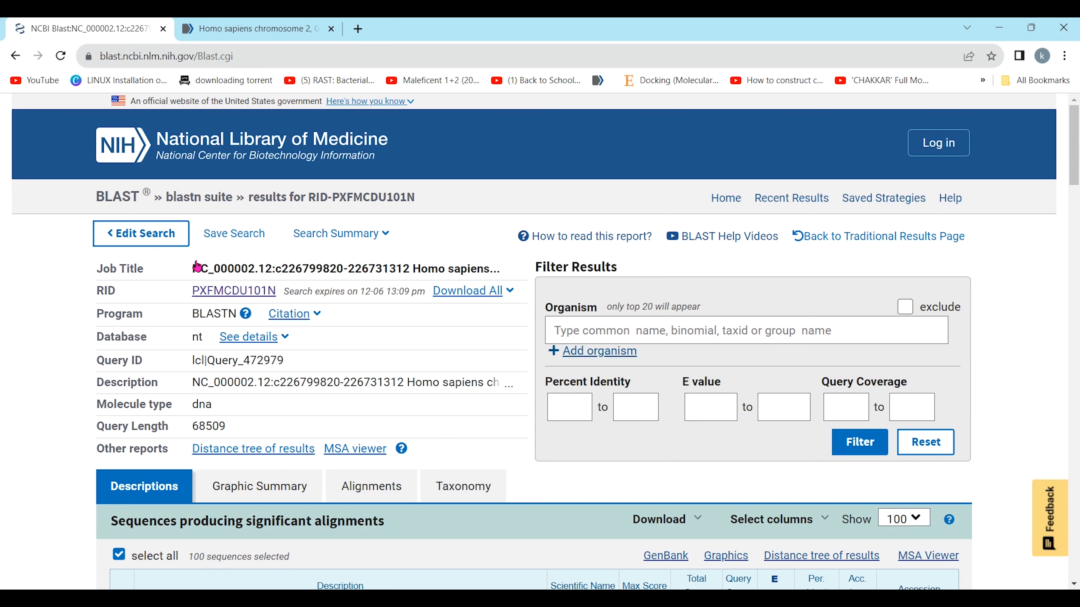
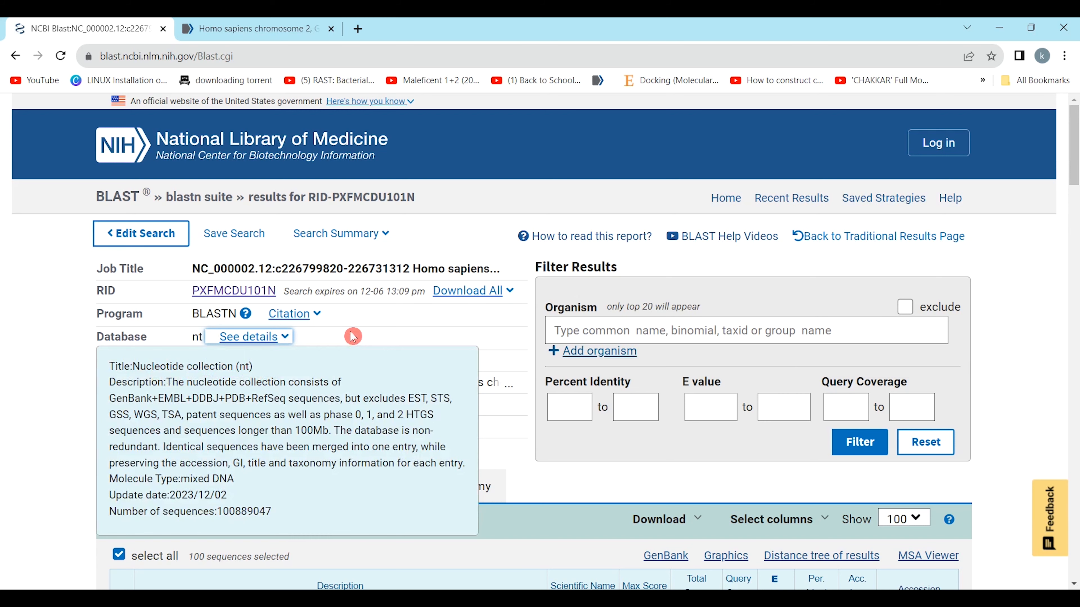
Review the details of the searched nt database and the query ID in the report summary.
{"action": "left_click", "coordinate": [282, 341]}
{"action": "left_click", "coordinate": [390, 329]}
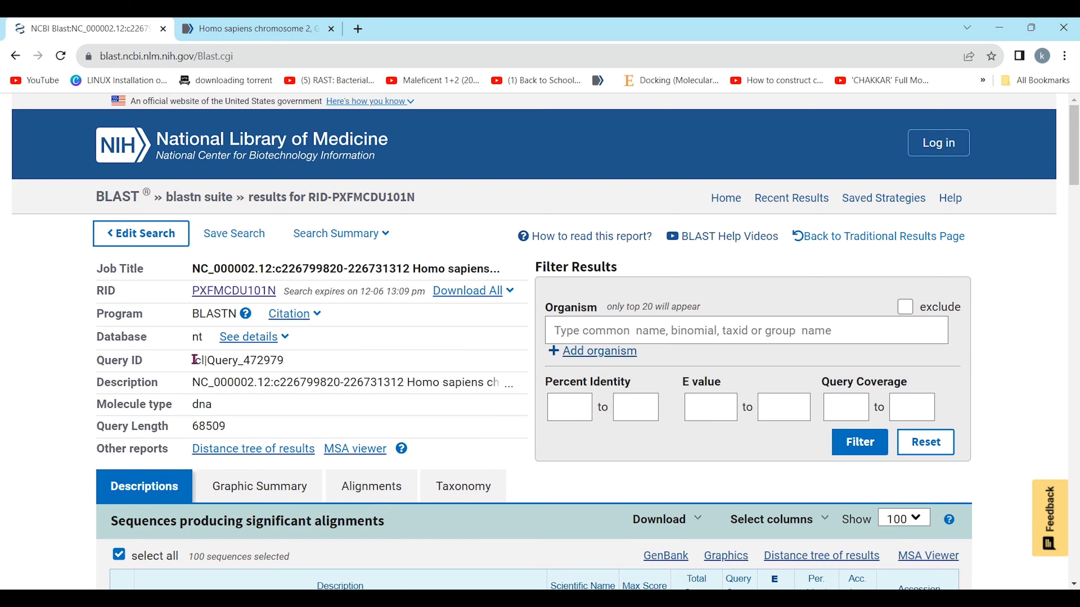
{"action": "left_click_drag", "start_coordinate": [287, 361], "coordinate": [187, 363]}
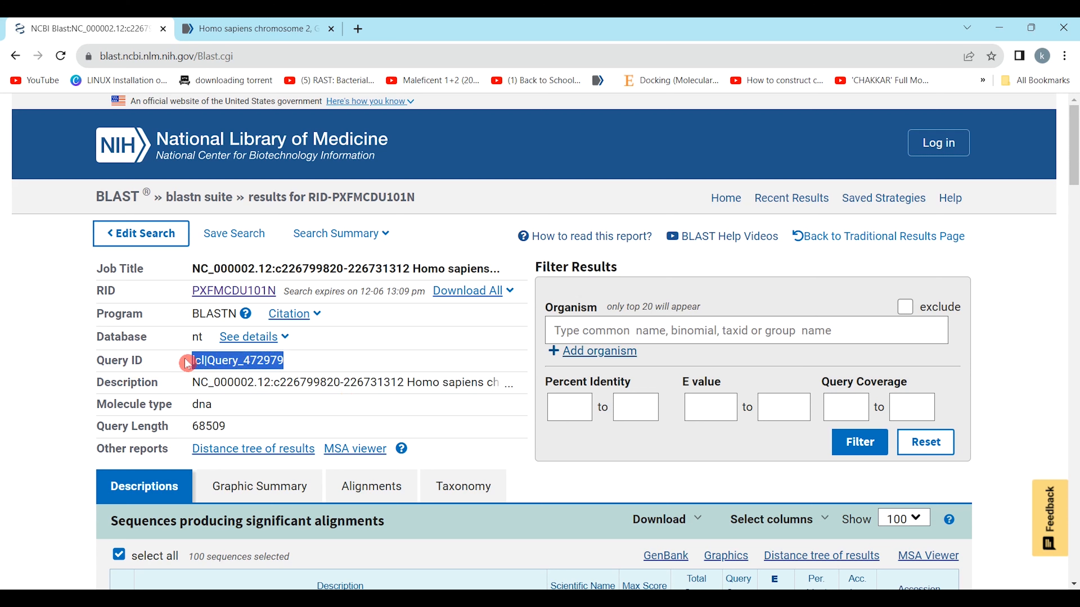
{"action": "left_click", "coordinate": [242, 356]}
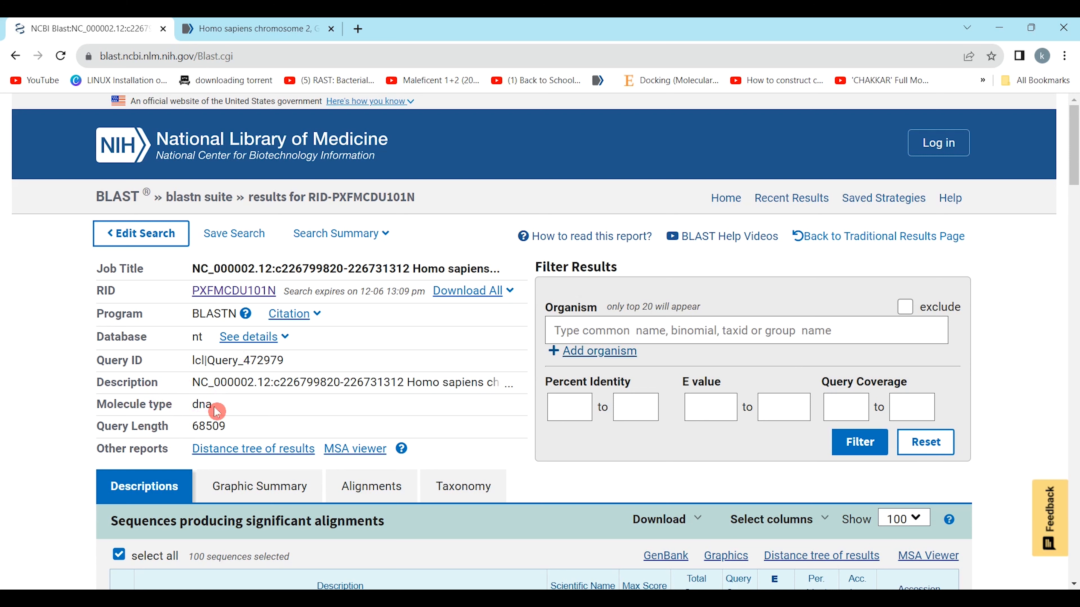
Check the query's molecule type and length and the other reports offered in the report summary.
{"action": "left_click_drag", "start_coordinate": [218, 409], "coordinate": [192, 404]}
{"action": "left_click", "coordinate": [191, 404]}
{"action": "left_click", "coordinate": [229, 428]}
{"action": "left_click_drag", "start_coordinate": [228, 427], "coordinate": [194, 430]}
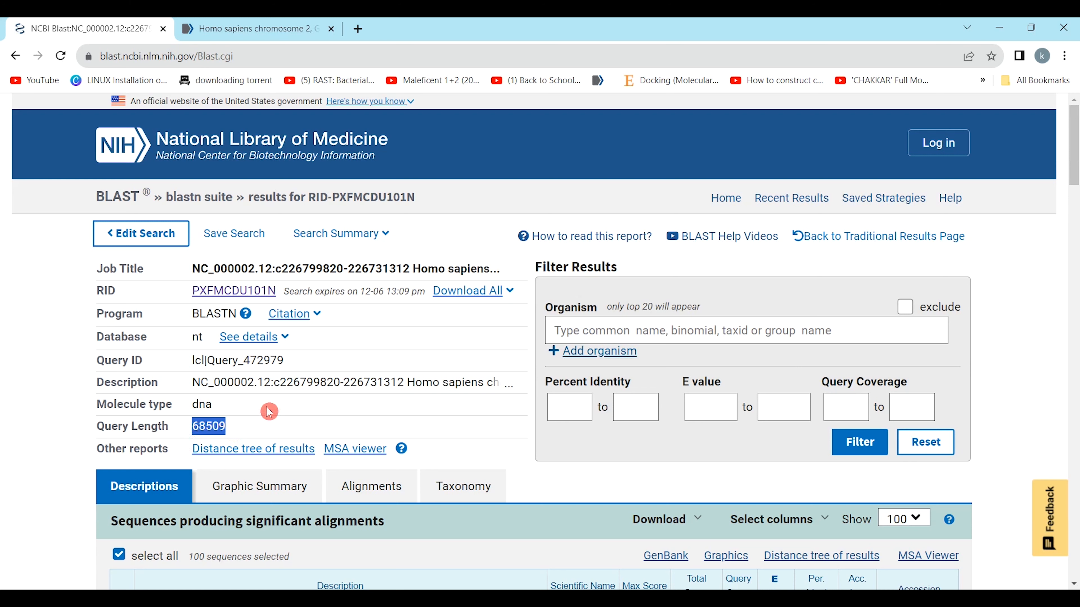
{"action": "left_click", "coordinate": [300, 427]}
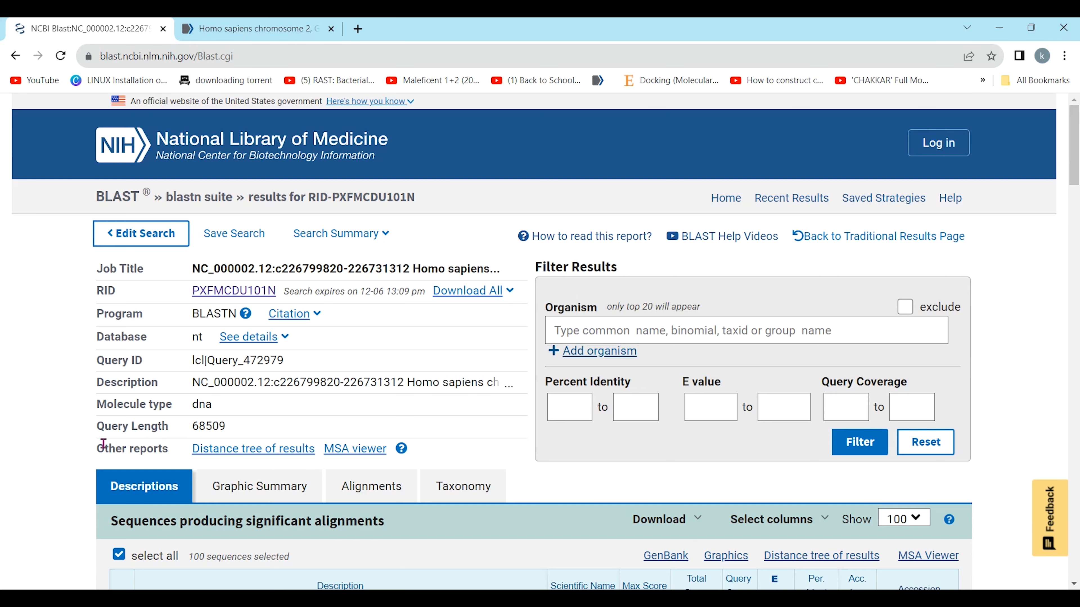
{"action": "scroll", "coordinate": [103, 445], "scroll_direction": "down", "scroll_amount": 1}
{"action": "left_click", "coordinate": [182, 425]}
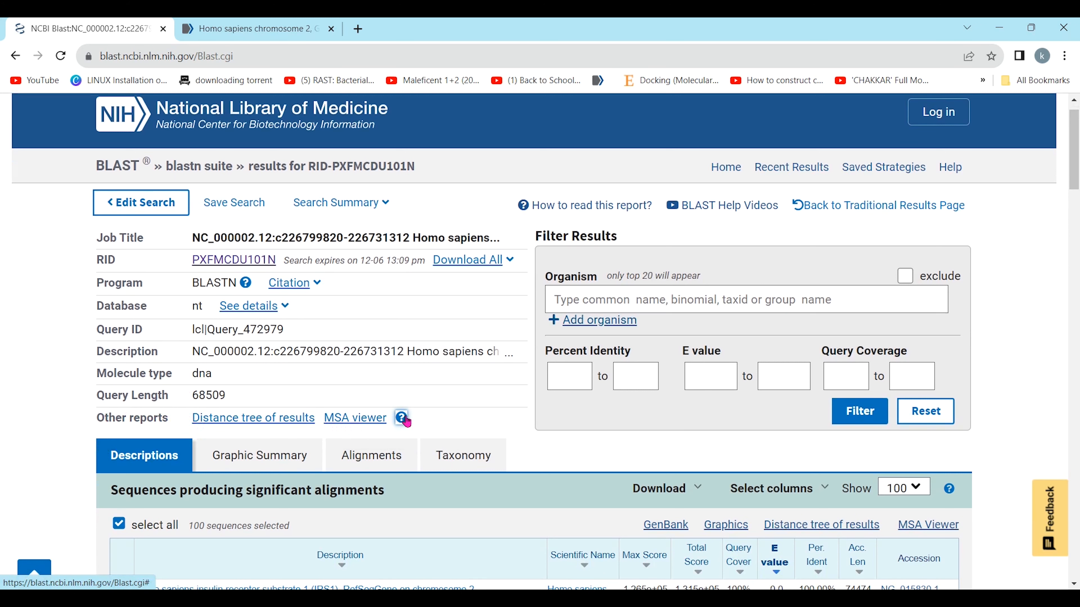
{"action": "mouse_move", "coordinate": [404, 420]}
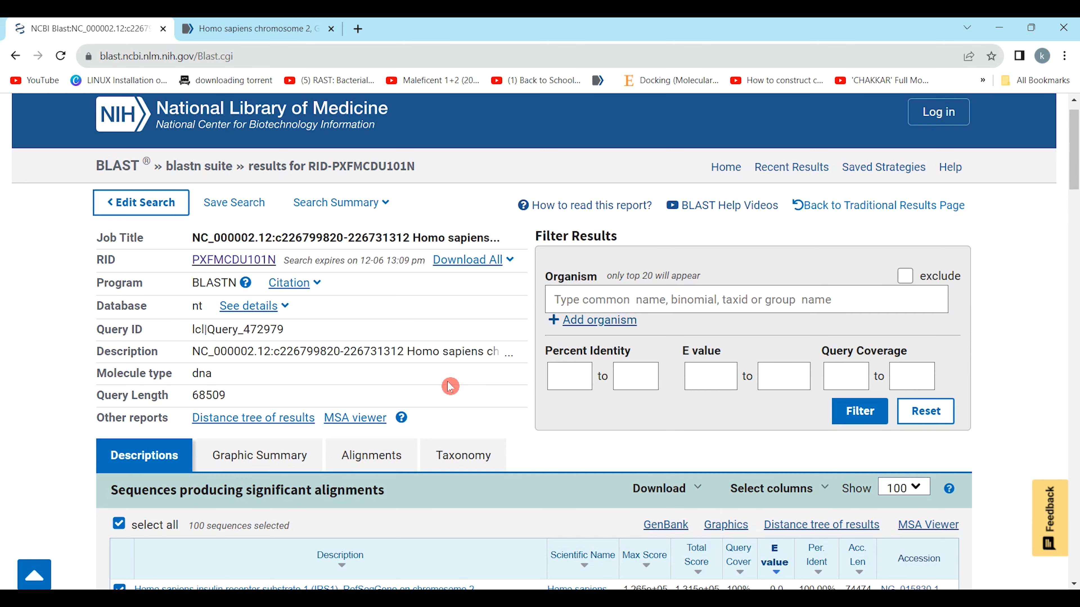
Look over the table of sequences producing significant alignments and its score and query cover columns.
{"action": "scroll", "coordinate": [29, 462], "scroll_direction": "down", "scroll_amount": 7}
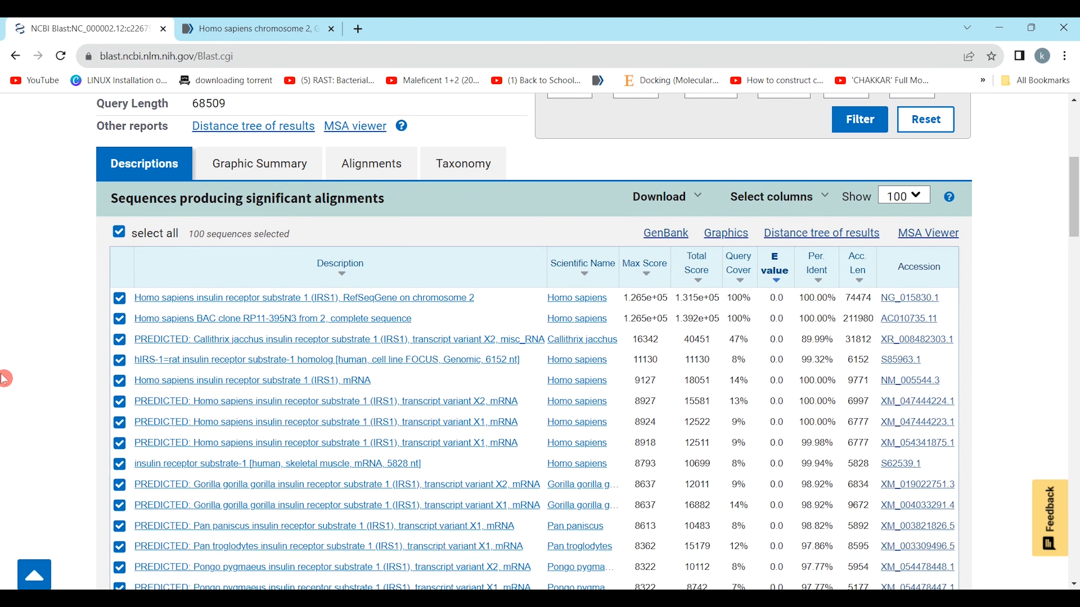
{"action": "scroll", "coordinate": [281, 237], "scroll_direction": "up", "scroll_amount": 1}
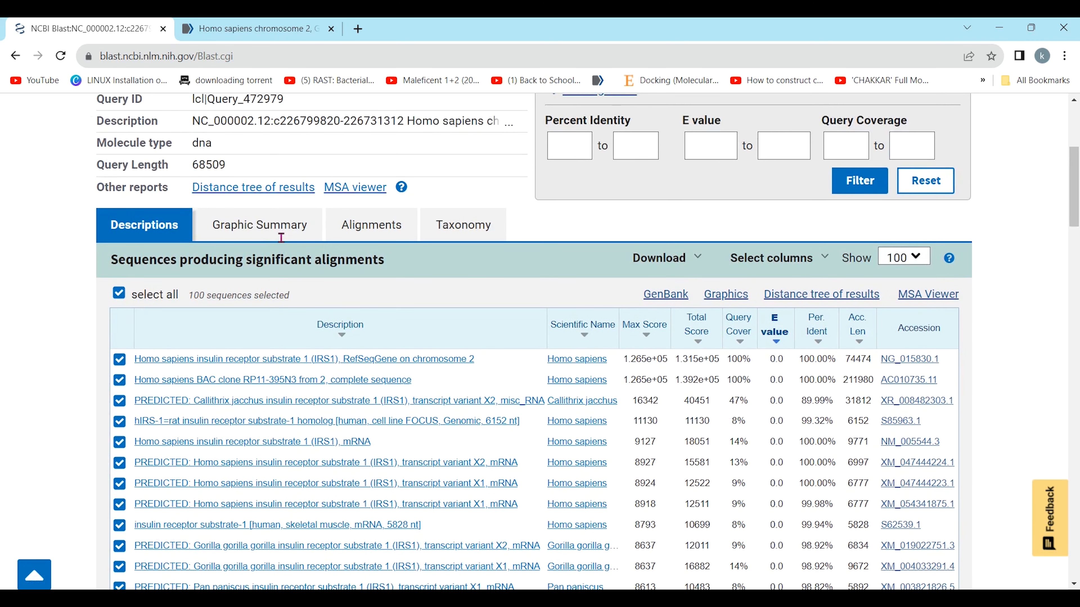
{"action": "scroll", "coordinate": [281, 237], "scroll_direction": "down", "scroll_amount": 1}
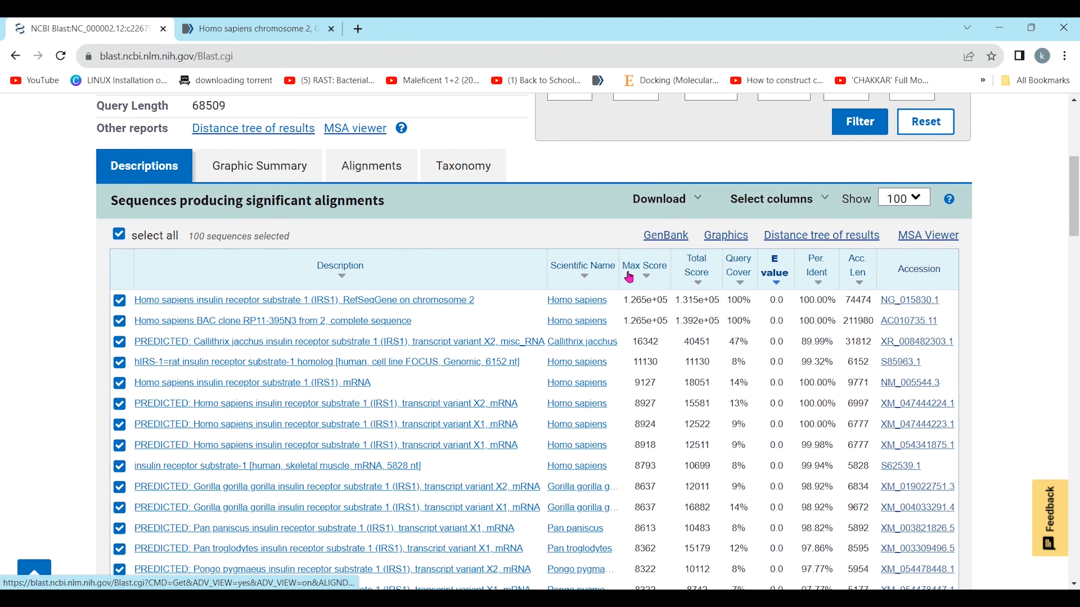
{"action": "left_click", "coordinate": [736, 274]}
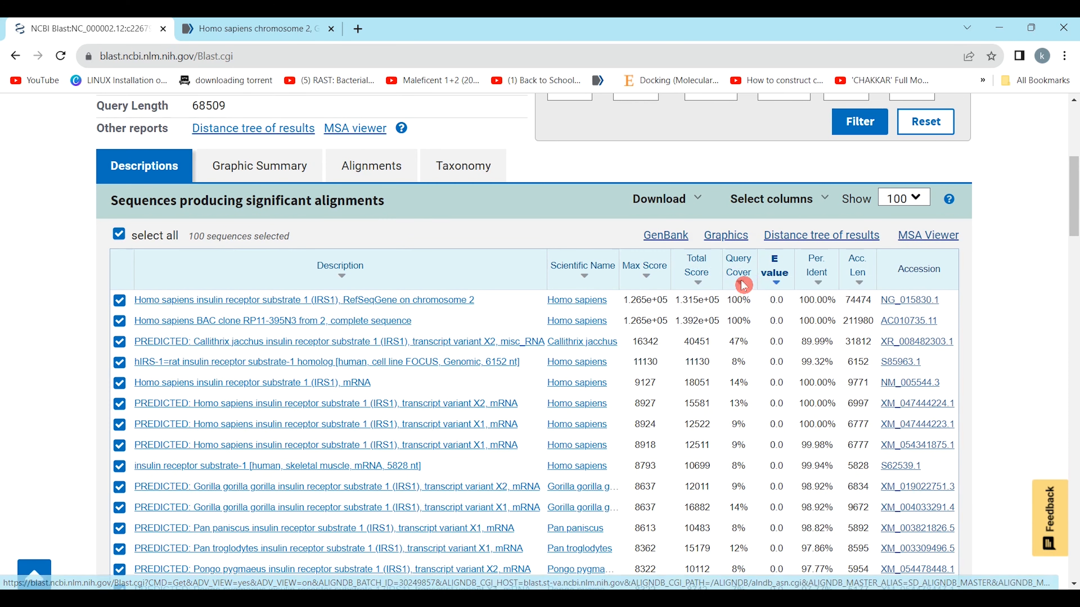
{"action": "left_click", "coordinate": [690, 288]}
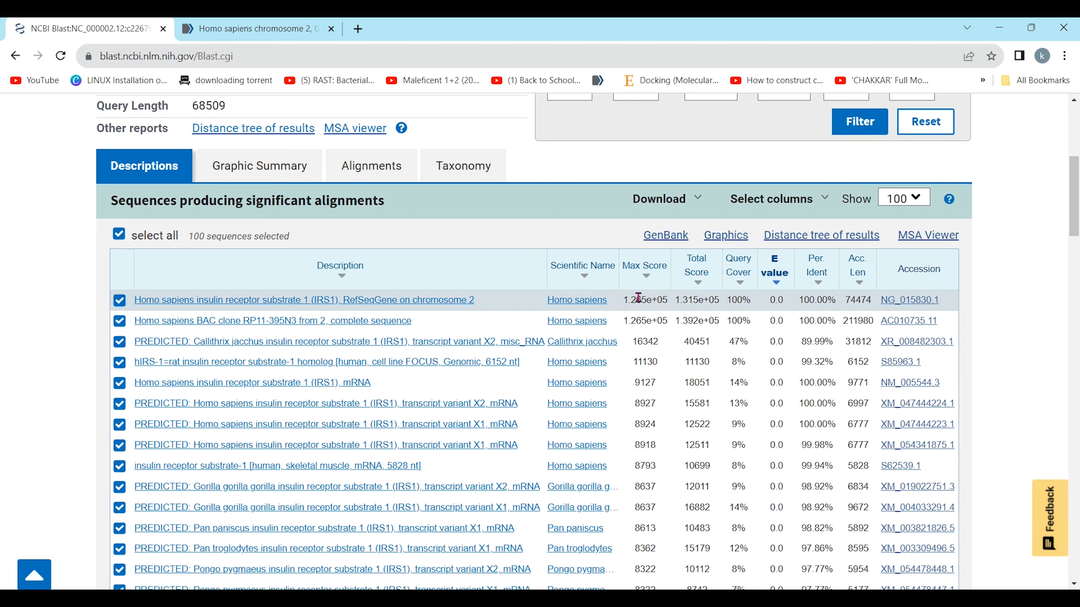
Examine the max score of the first hit, the Homo sapiens IRS1 RefSeqGene on chromosome 2.
{"action": "left_click", "coordinate": [671, 302]}
{"action": "left_click_drag", "start_coordinate": [671, 302], "coordinate": [624, 302]}
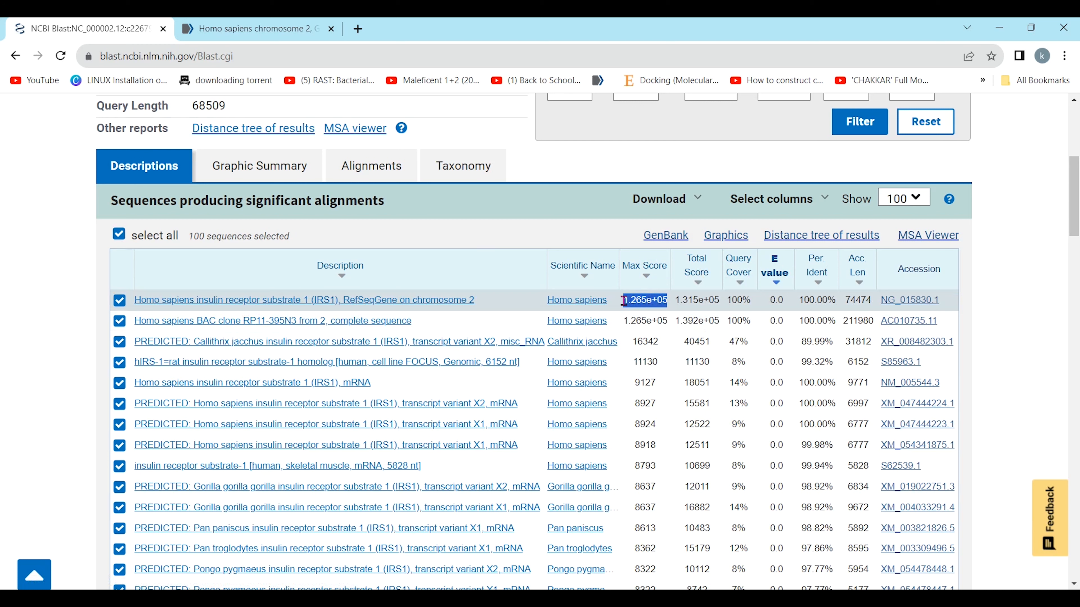
{"action": "left_click", "coordinate": [624, 301]}
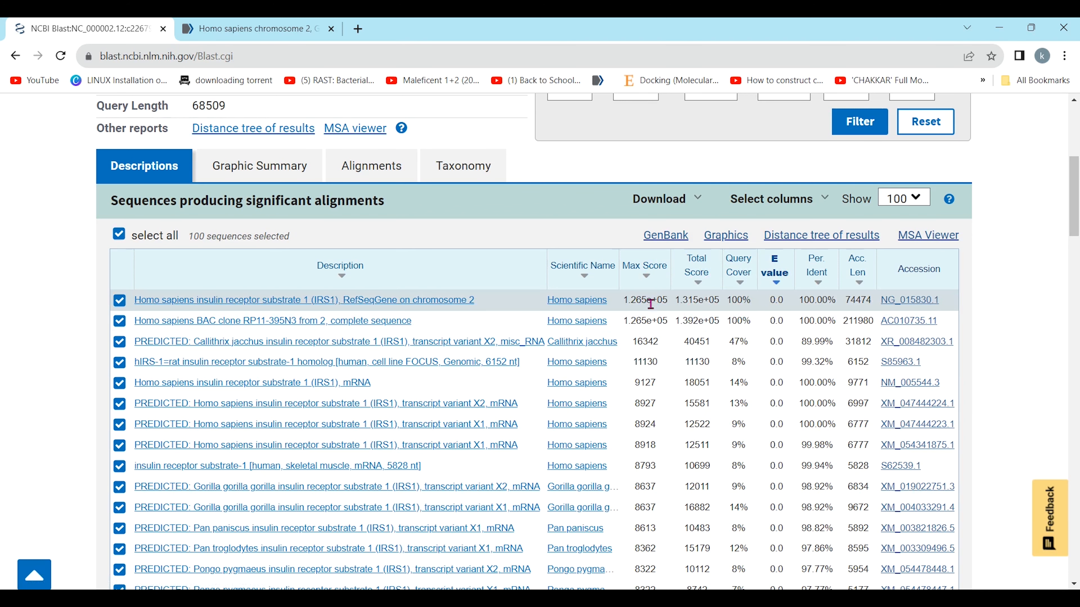
{"action": "left_click_drag", "start_coordinate": [622, 301], "coordinate": [662, 299]}
{"action": "left_click", "coordinate": [670, 305]}
{"action": "left_click", "coordinate": [680, 299]}
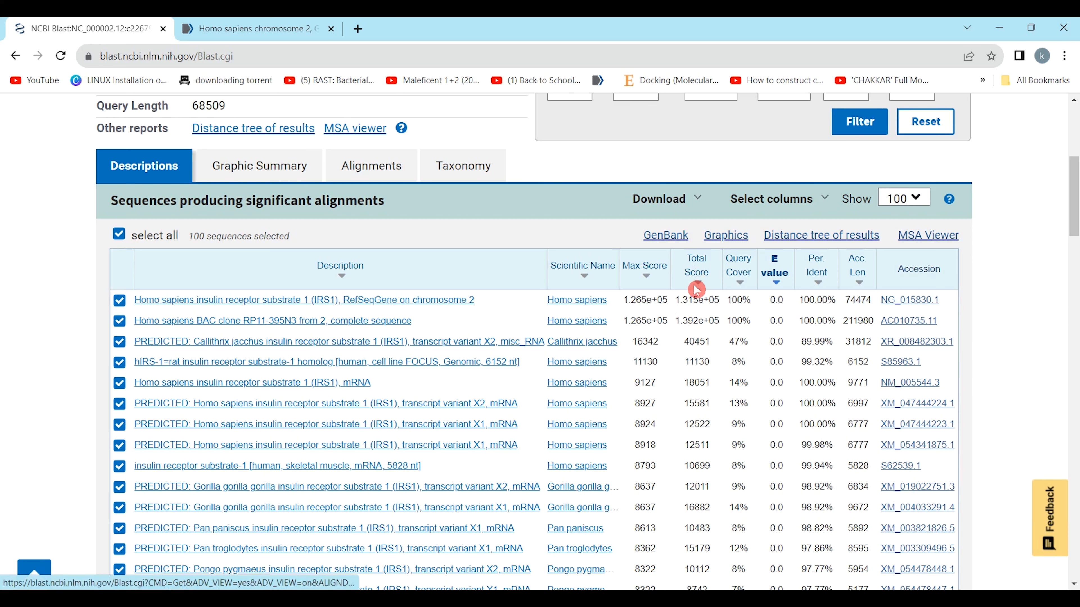
Examine the total score, query cover and E value of the first hit in the alignments table.
{"action": "left_click", "coordinate": [675, 314]}
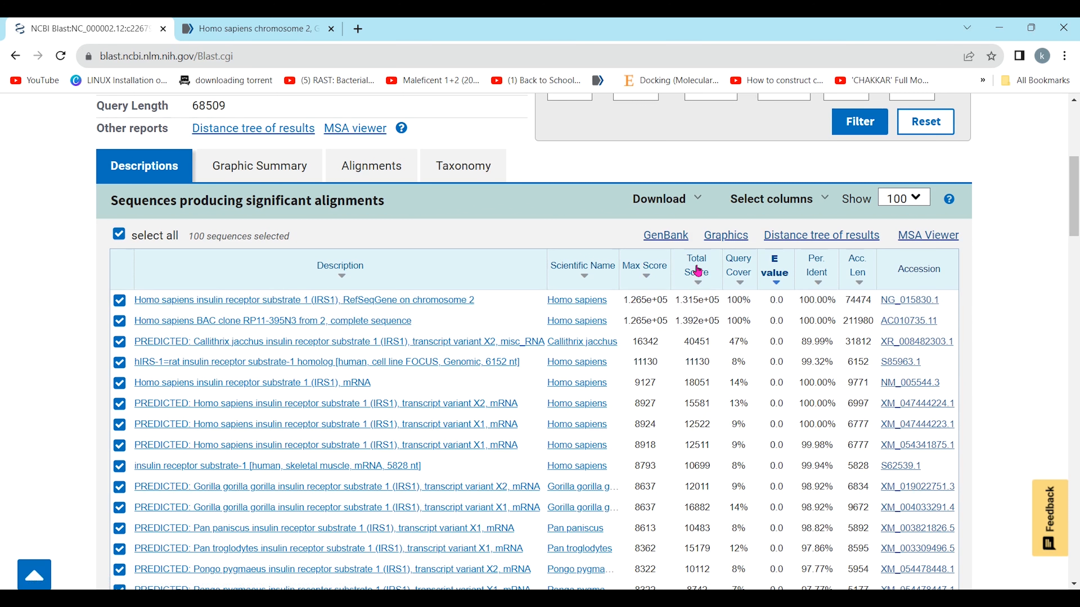
{"action": "left_click", "coordinate": [685, 312]}
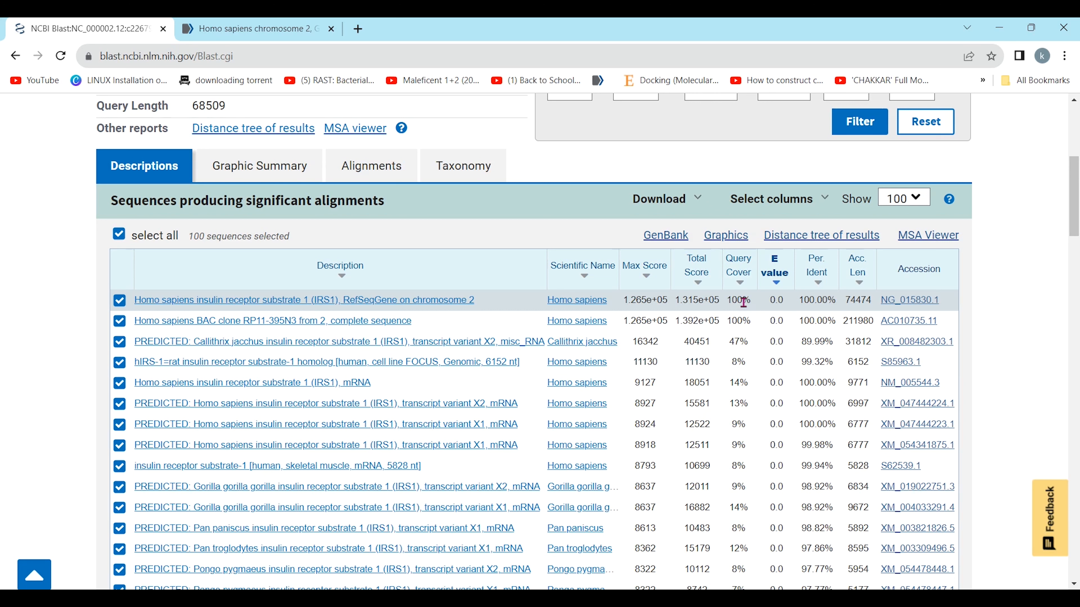
{"action": "left_click", "coordinate": [764, 305]}
{"action": "left_click", "coordinate": [813, 289]}
Compare the original FASTA sequence of the query with the BLAST hits, ending on the alignments table.
{"action": "left_click", "coordinate": [255, 29]}
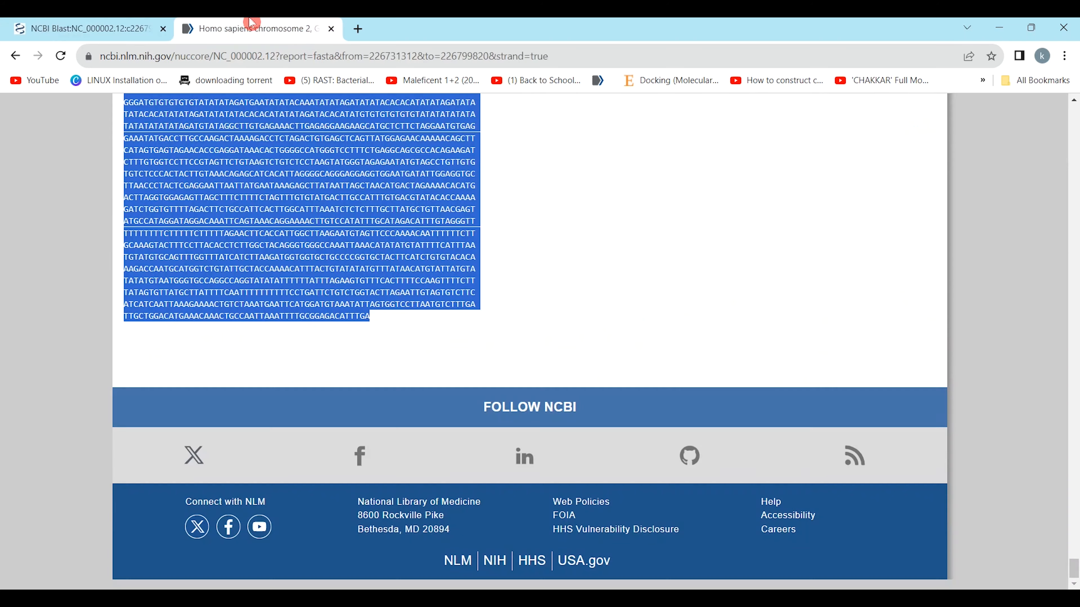
{"action": "scroll", "coordinate": [395, 195], "scroll_direction": "up", "scroll_amount": 5}
{"action": "scroll", "coordinate": [396, 196], "scroll_direction": "up", "scroll_amount": 5}
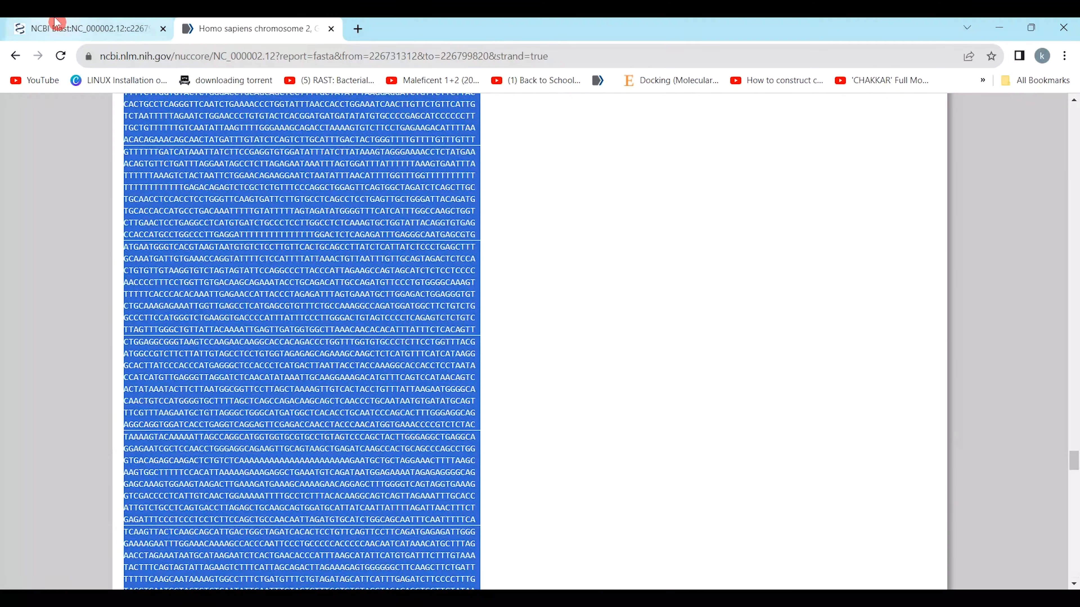
{"action": "left_click", "coordinate": [85, 29]}
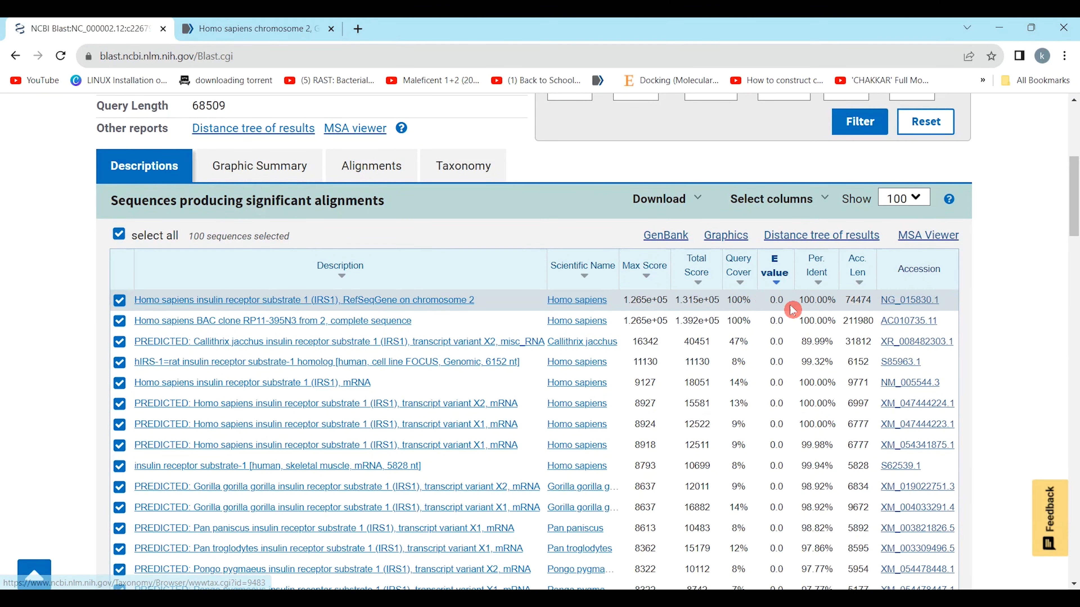
{"action": "left_click", "coordinate": [229, 26]}
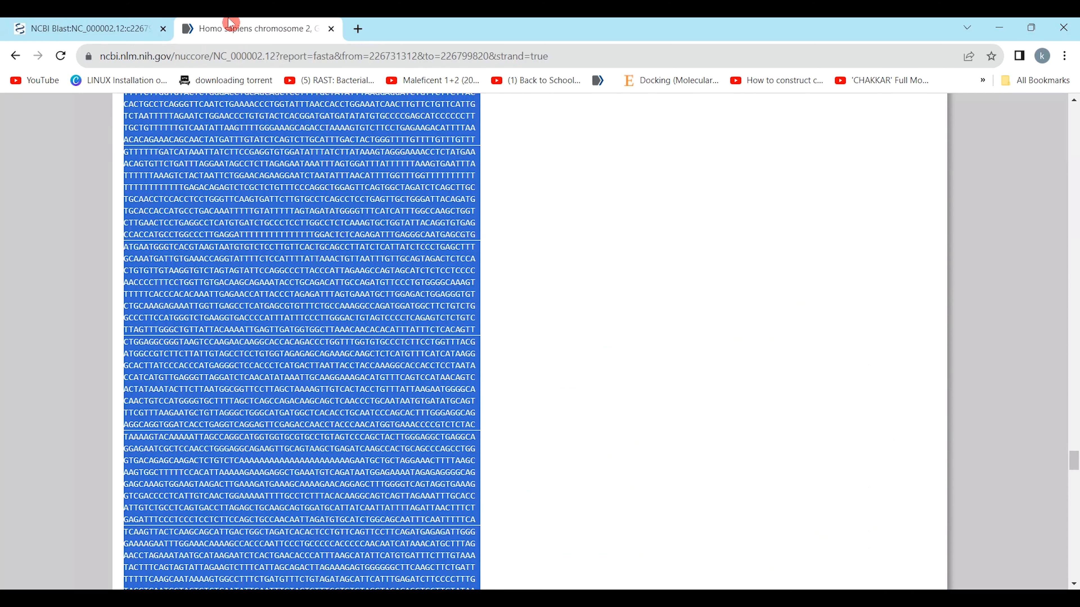
{"action": "left_click", "coordinate": [97, 24]}
{"action": "left_click", "coordinate": [230, 28]}
{"action": "left_click", "coordinate": [136, 27]}
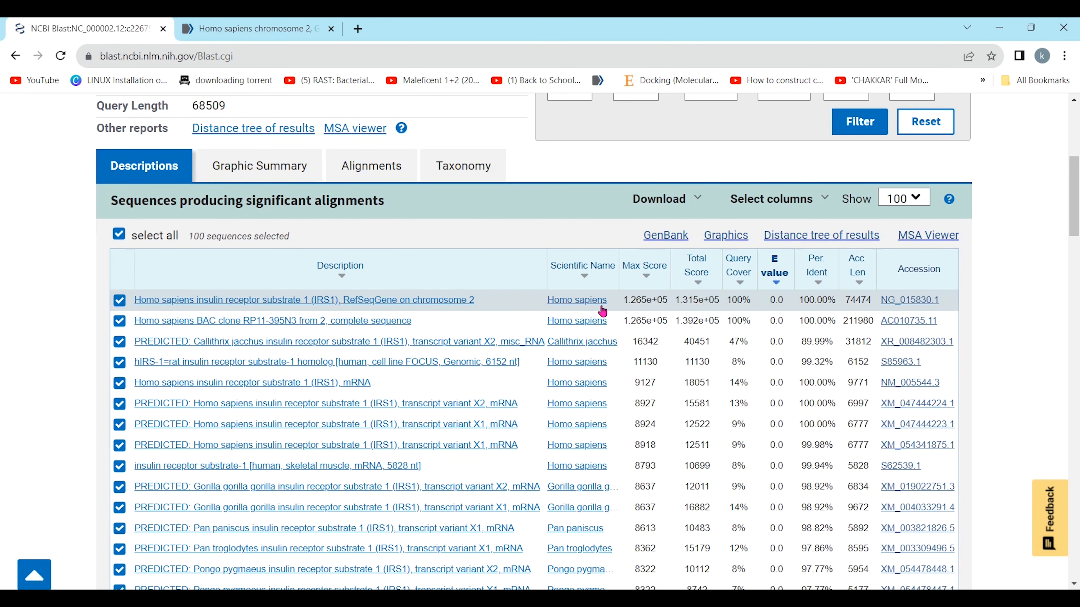
Recheck the query's FASTA sequence, and open the alignment of the first hit, the Homo sapiens IRS1 RefSeqGene on chromosome 2.
{"action": "left_click", "coordinate": [328, 23]}
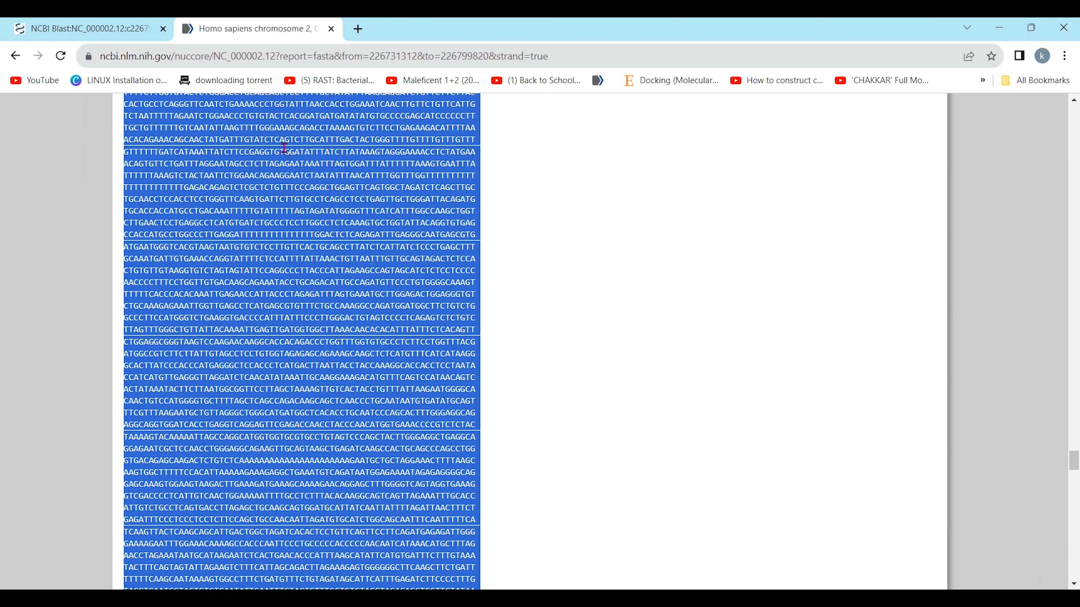
{"action": "left_click", "coordinate": [79, 23]}
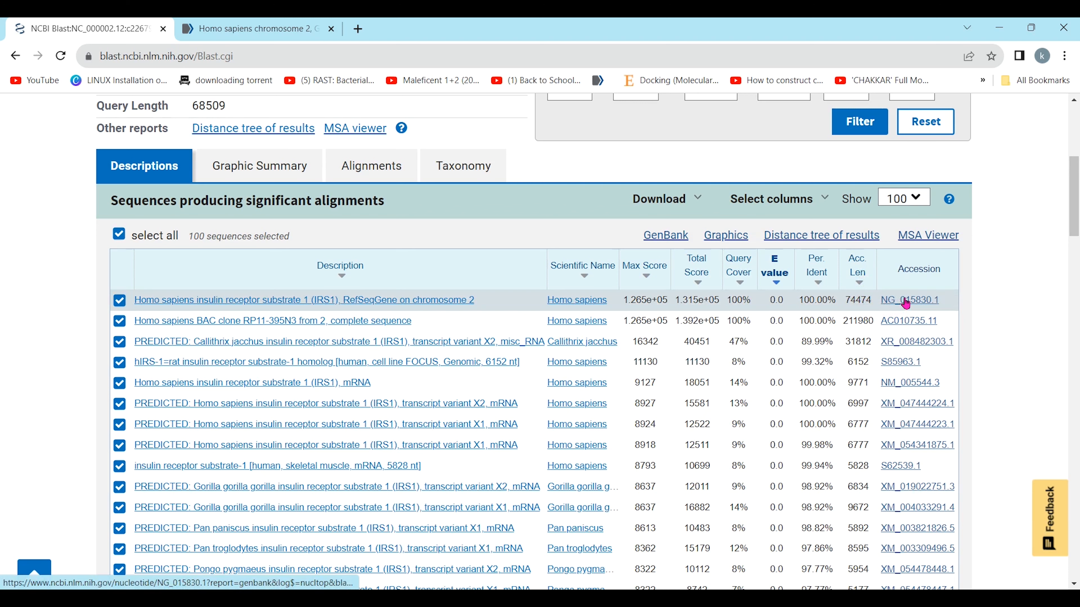
{"action": "right_click", "coordinate": [234, 302]}
{"action": "left_click", "coordinate": [217, 303]}
{"action": "left_click", "coordinate": [217, 300]}
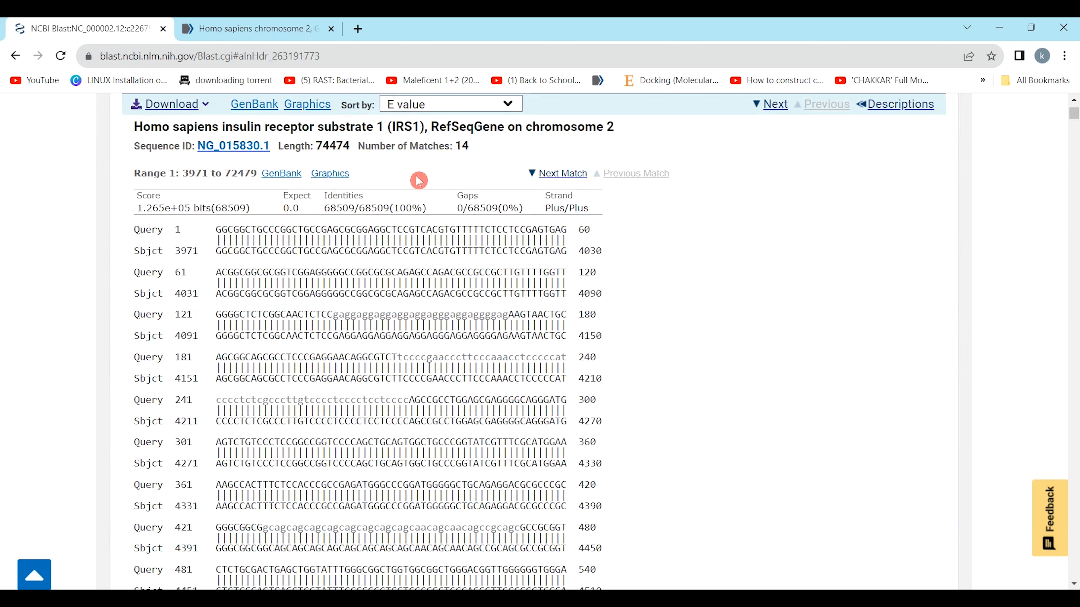
Go back to the descriptions of the BLAST hits and return to their pairwise alignments.
{"action": "scroll", "coordinate": [518, 277], "scroll_direction": "up", "scroll_amount": 6}
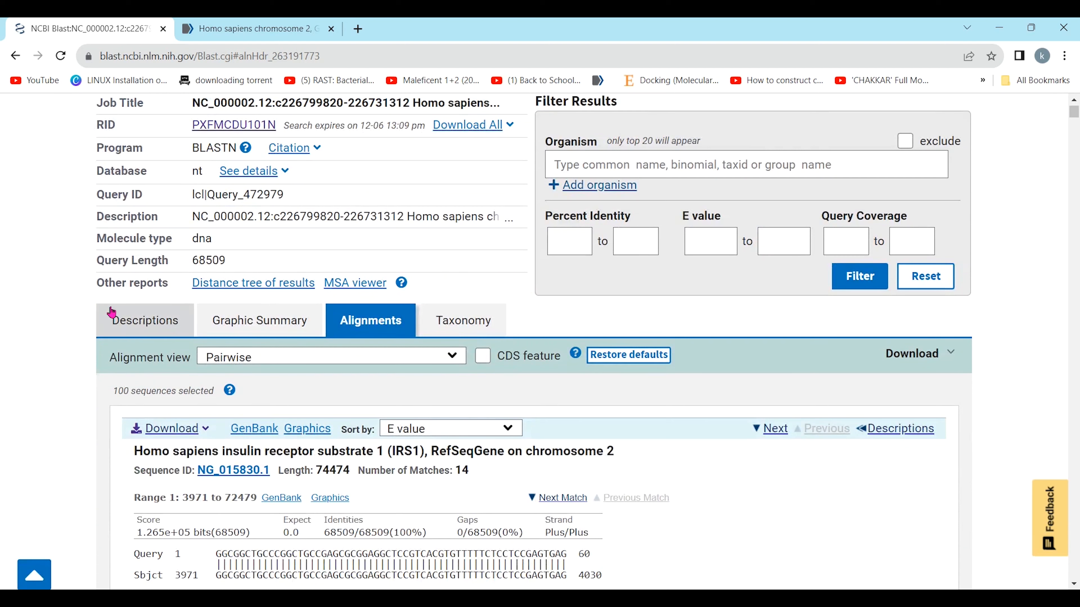
{"action": "left_click", "coordinate": [173, 327]}
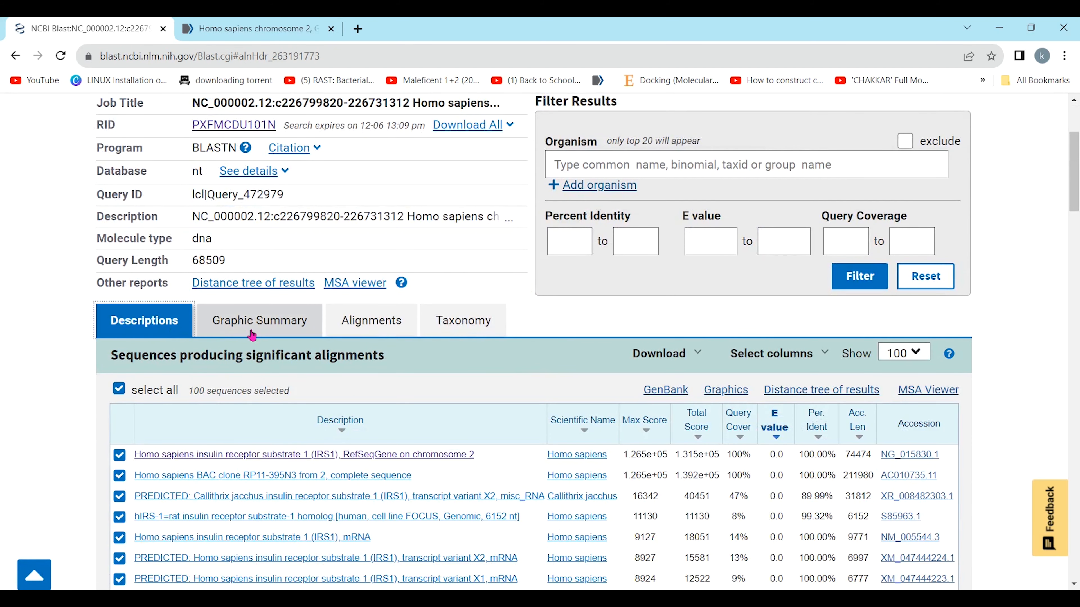
{"action": "left_click", "coordinate": [374, 325]}
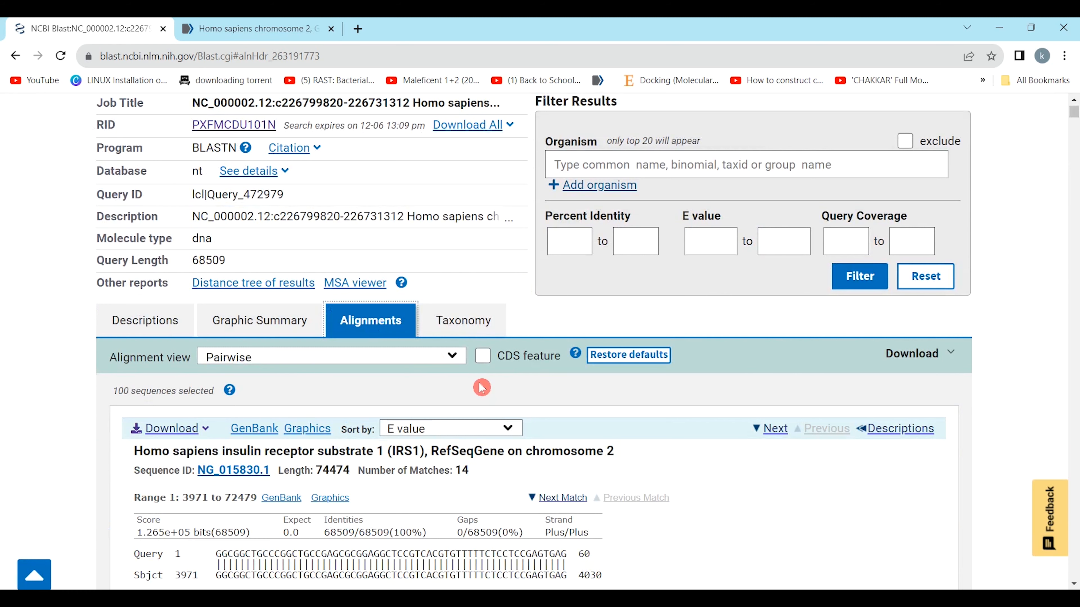
Examine the graphic summary's distribution of BLAST hits along the query and its alignment score colours.
{"action": "left_click", "coordinate": [254, 322]}
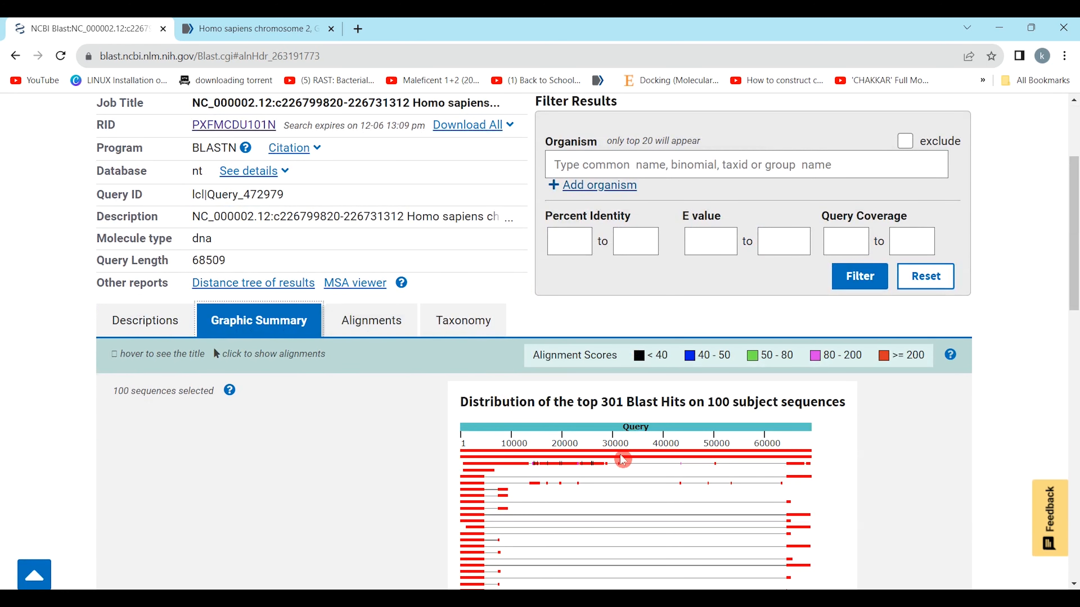
{"action": "scroll", "coordinate": [622, 460], "scroll_direction": "down", "scroll_amount": 5}
{"action": "scroll", "coordinate": [622, 460], "scroll_direction": "down", "scroll_amount": 1}
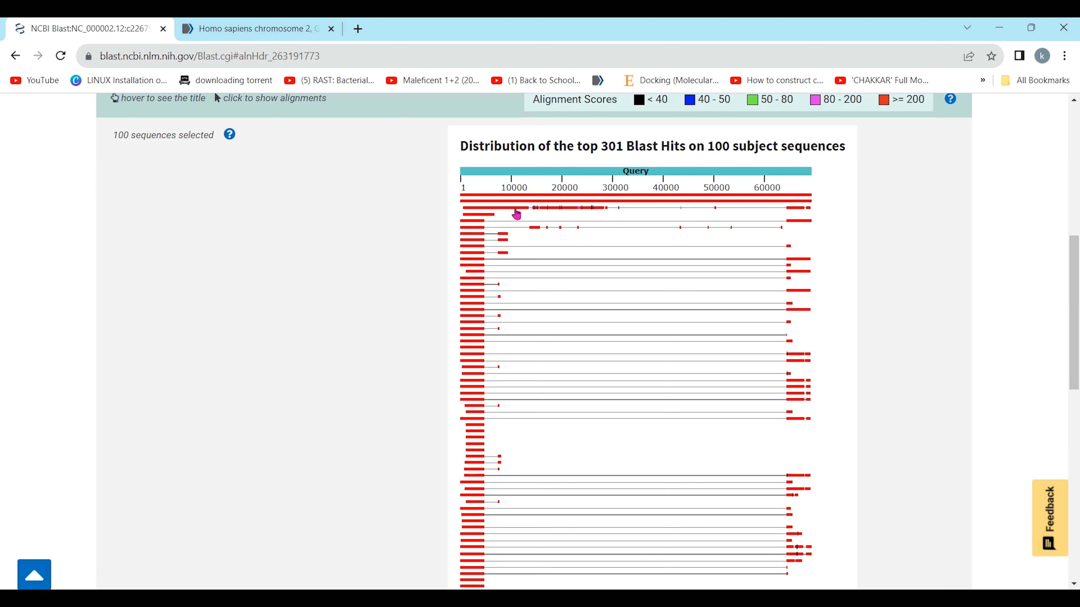
{"action": "mouse_move", "coordinate": [516, 214]}
{"action": "mouse_move", "coordinate": [802, 212]}
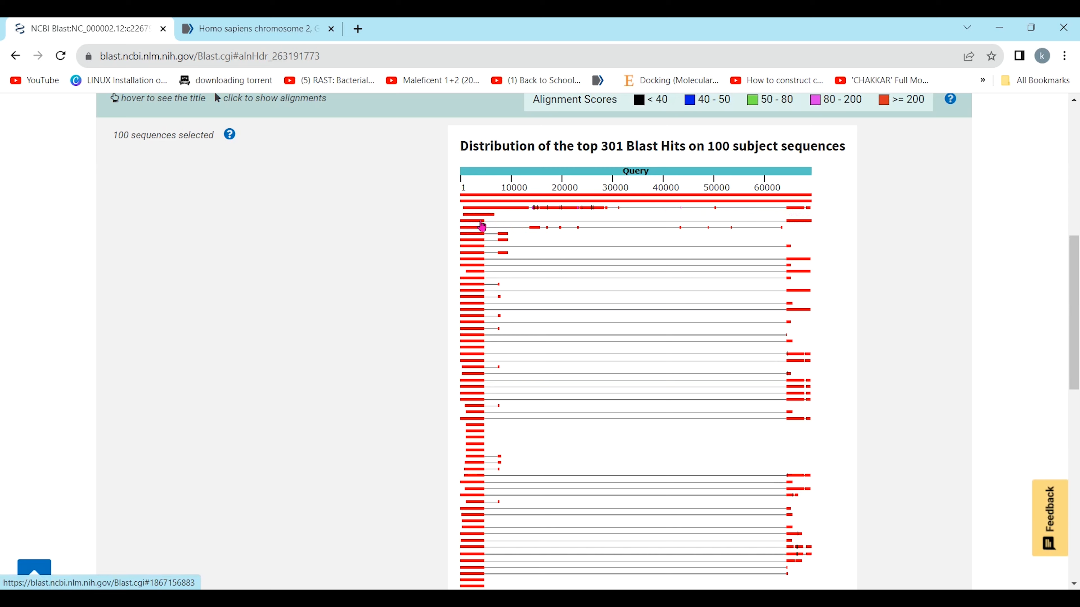
{"action": "scroll", "coordinate": [597, 436], "scroll_direction": "down", "scroll_amount": 1}
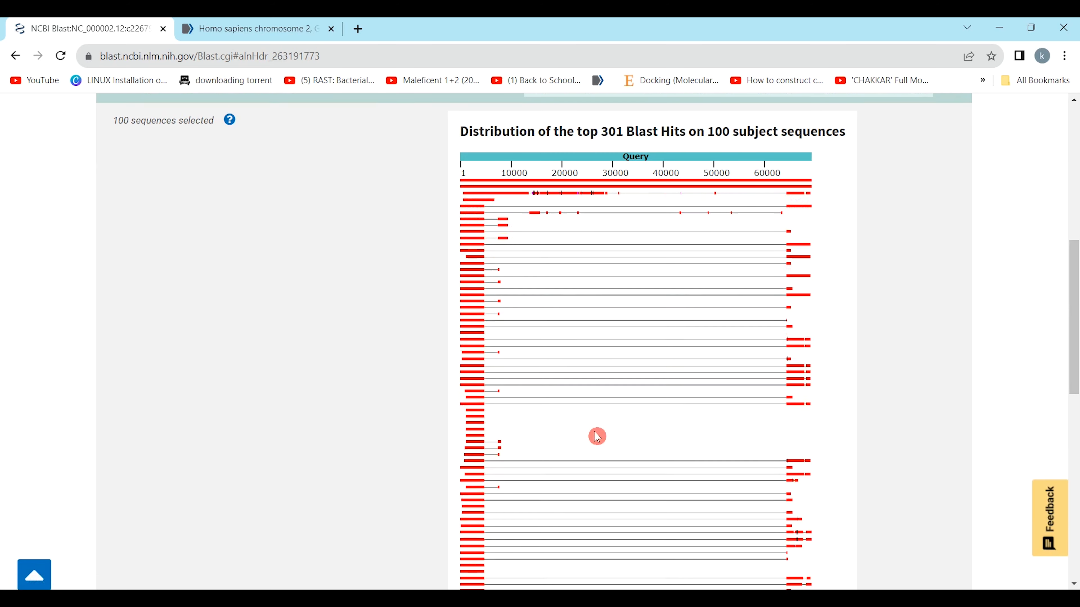
{"action": "scroll", "coordinate": [597, 436], "scroll_direction": "down", "scroll_amount": 10}
{"action": "scroll", "coordinate": [597, 436], "scroll_direction": "up", "scroll_amount": 9}
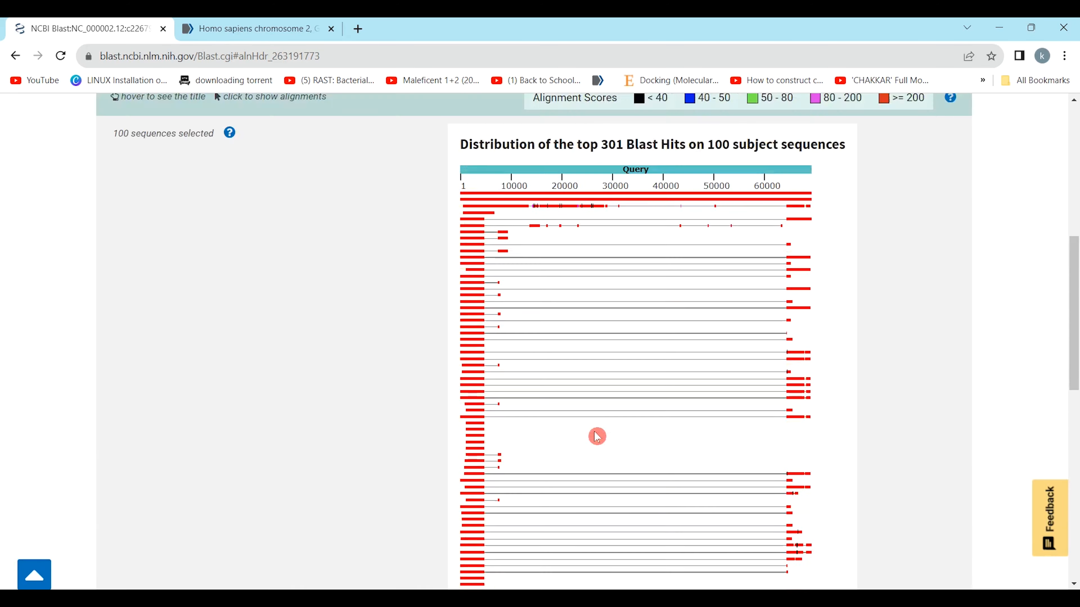
{"action": "scroll", "coordinate": [597, 436], "scroll_direction": "up", "scroll_amount": 8}
Examine the range, score, identities, gaps and strand in the first hit's pairwise alignment.
{"action": "left_click", "coordinate": [385, 409]}
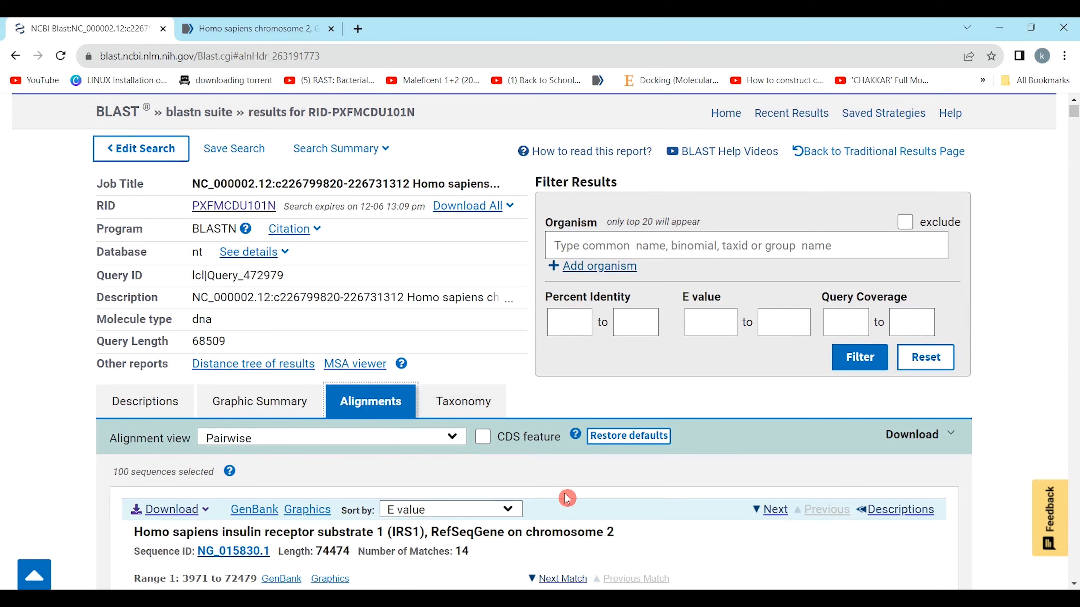
{"action": "scroll", "coordinate": [567, 498], "scroll_direction": "down", "scroll_amount": 7}
{"action": "scroll", "coordinate": [564, 493], "scroll_direction": "down", "scroll_amount": 1}
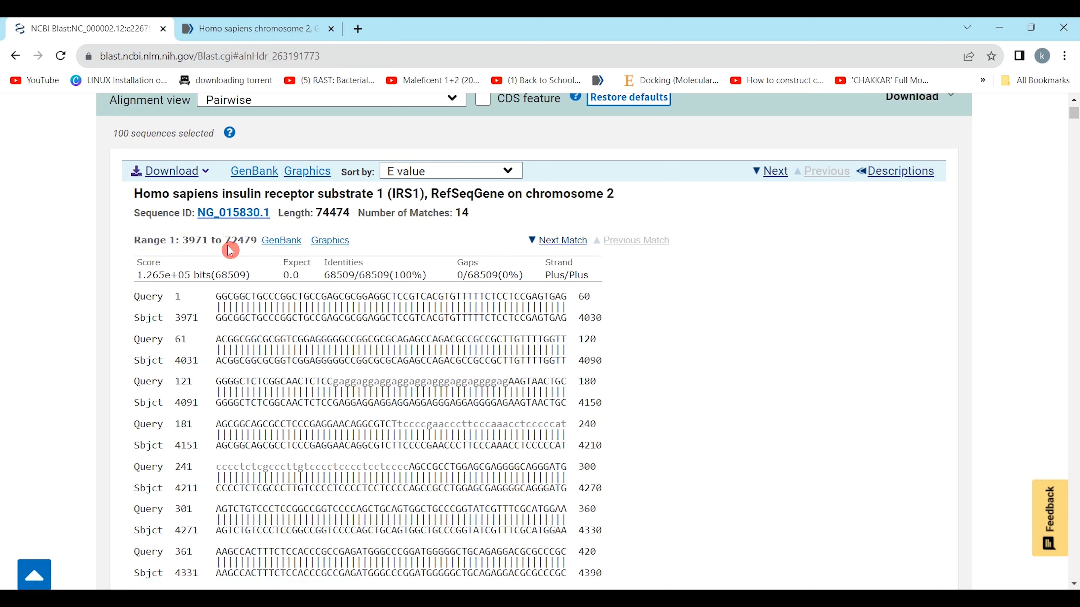
{"action": "scroll", "coordinate": [234, 255], "scroll_direction": "down", "scroll_amount": 1}
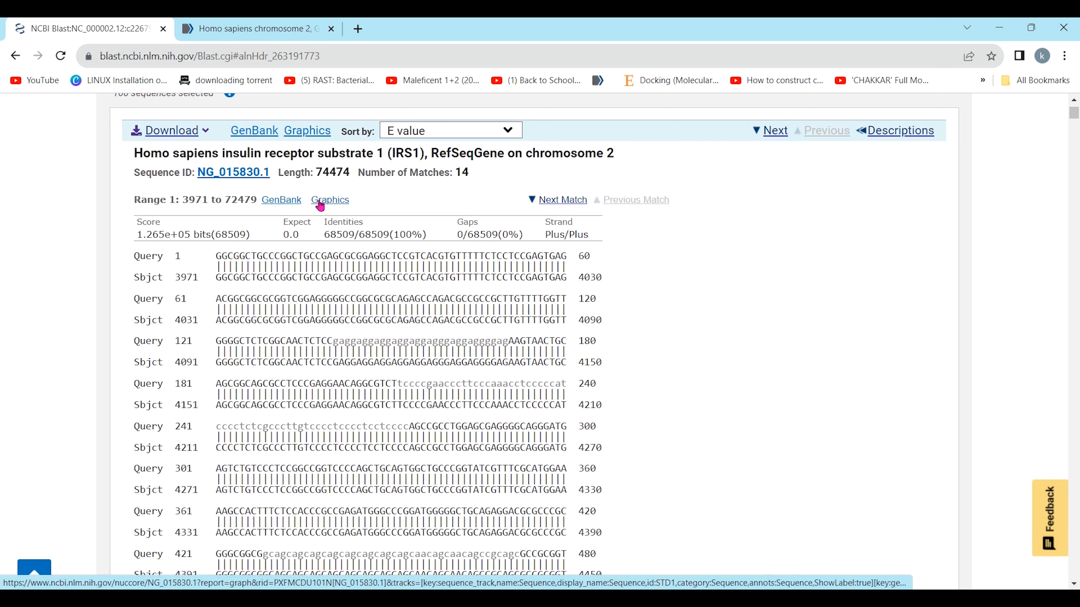
Open the graphics view of the first hit's matched range in a new tab, declining the survey, and inspect its gene and BLAST tracks.
{"action": "right_click", "coordinate": [334, 204]}
{"action": "left_click", "coordinate": [351, 211]}
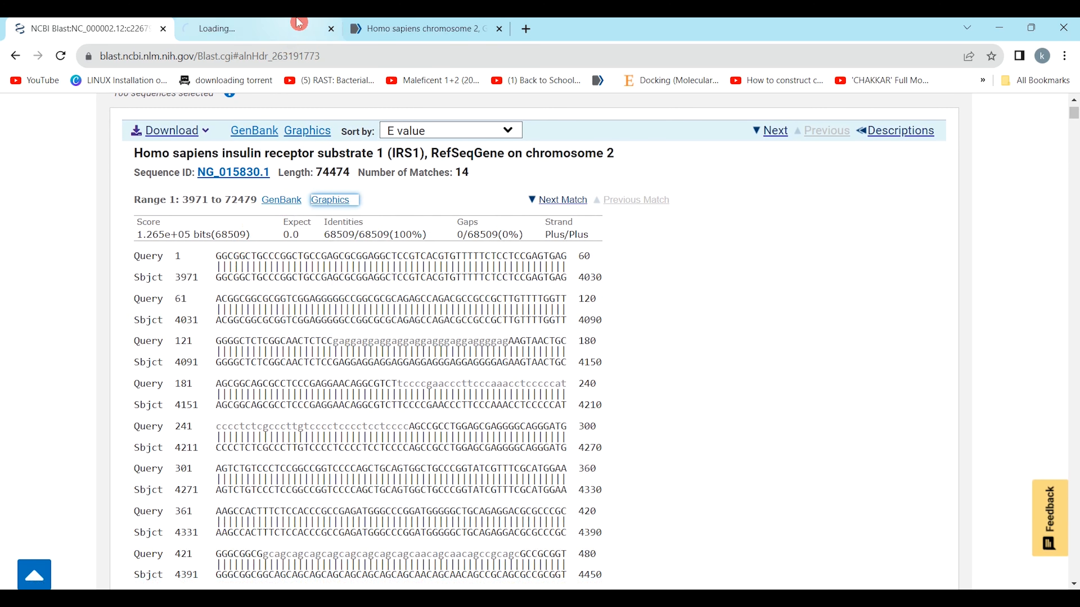
{"action": "left_click", "coordinate": [299, 23]}
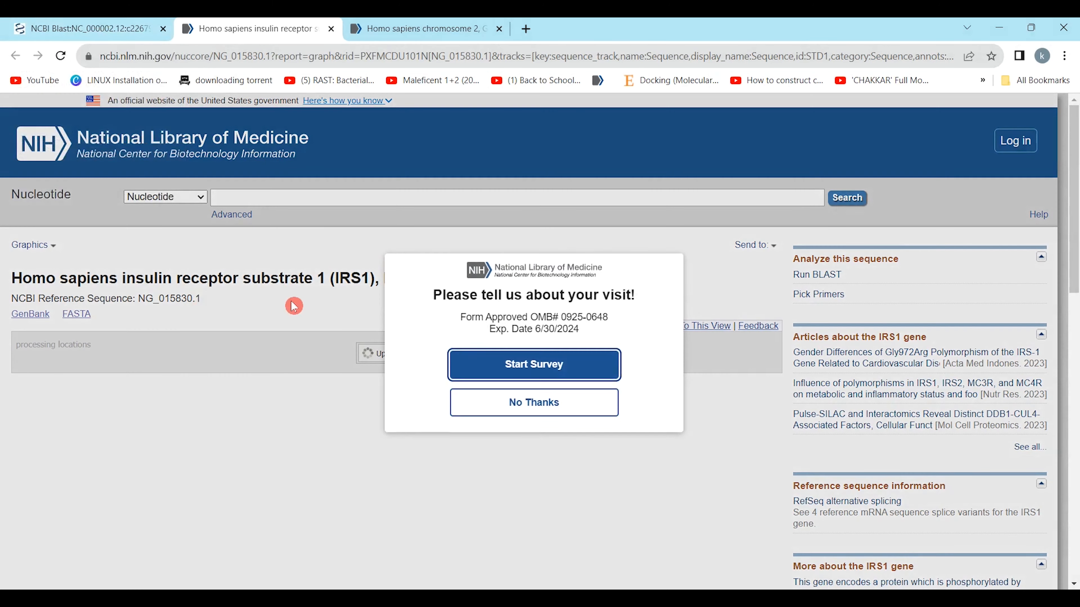
{"action": "left_click", "coordinate": [519, 401]}
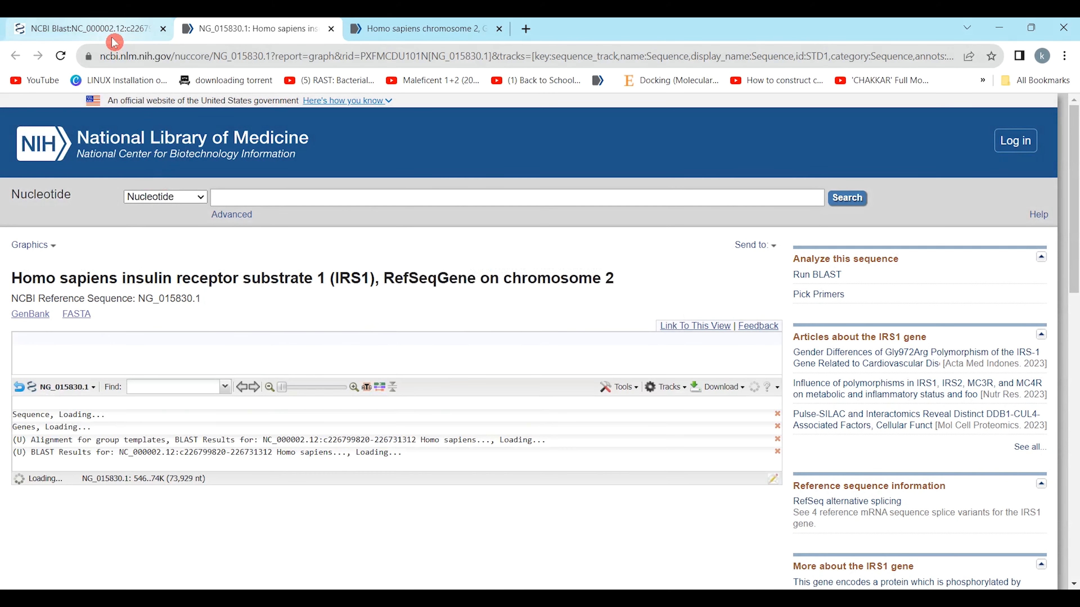
{"action": "left_click", "coordinate": [102, 28]}
{"action": "left_click", "coordinate": [304, 22]}
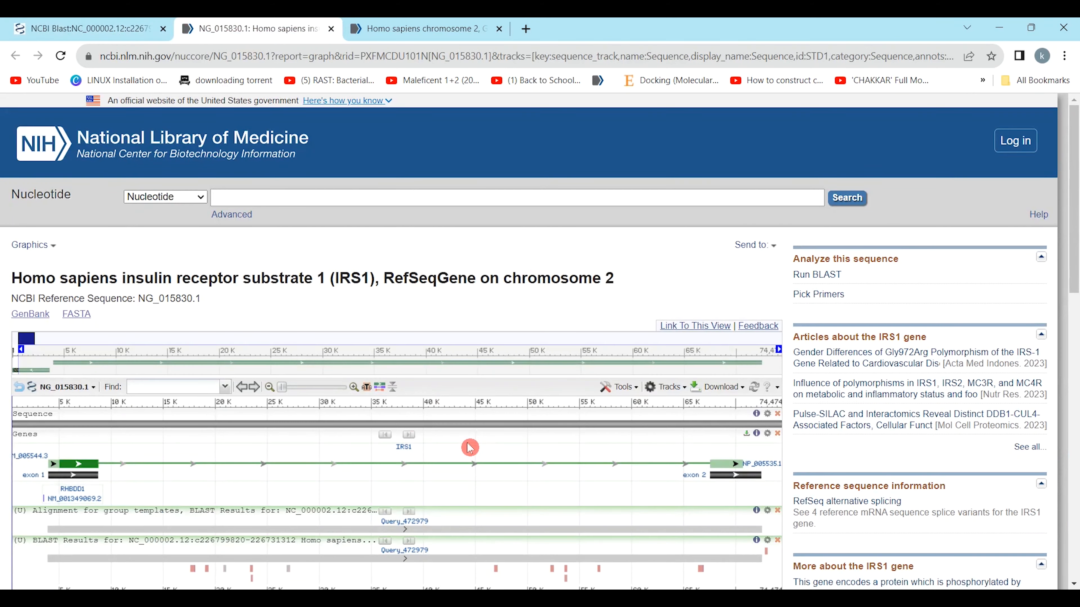
{"action": "scroll", "coordinate": [470, 447], "scroll_direction": "down", "scroll_amount": 3}
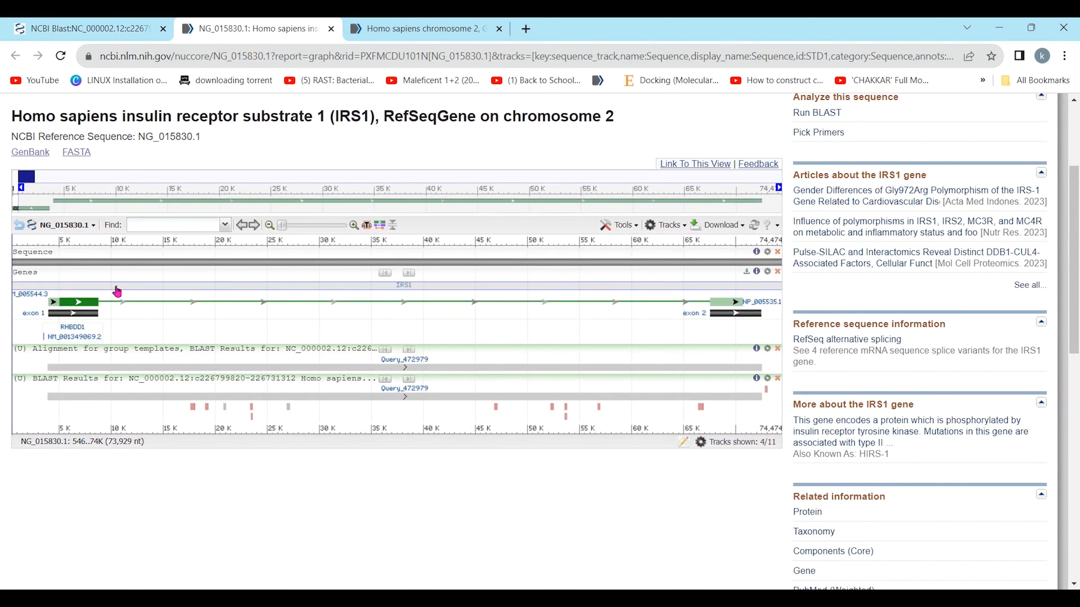
Return to the BLAST report and compare the query and subject bases line by line in the first hit's pairwise alignment.
{"action": "left_click", "coordinate": [116, 21]}
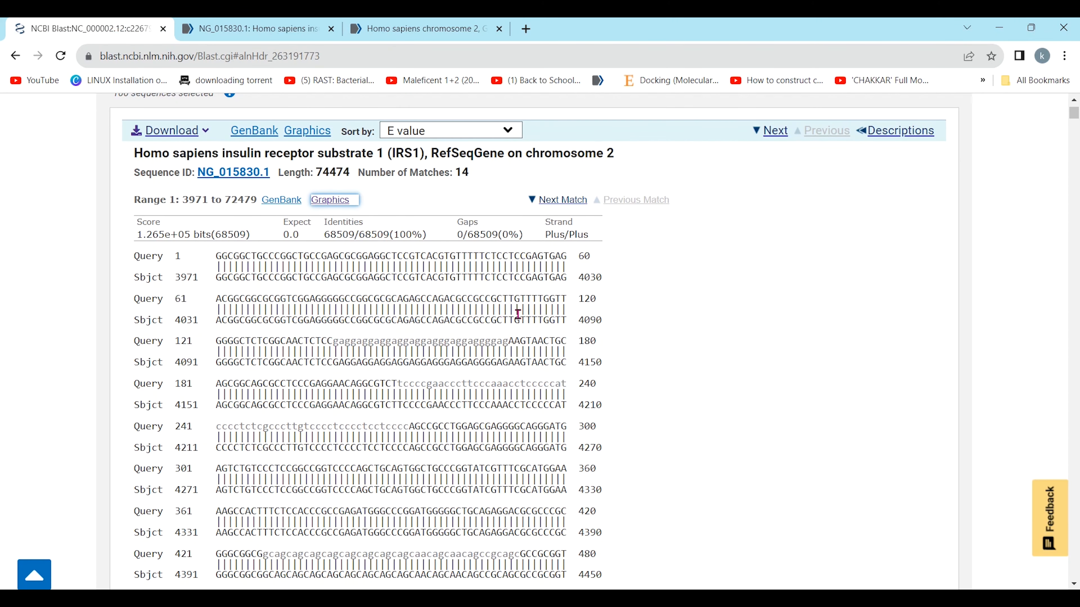
{"action": "scroll", "coordinate": [517, 314], "scroll_direction": "down", "scroll_amount": 2}
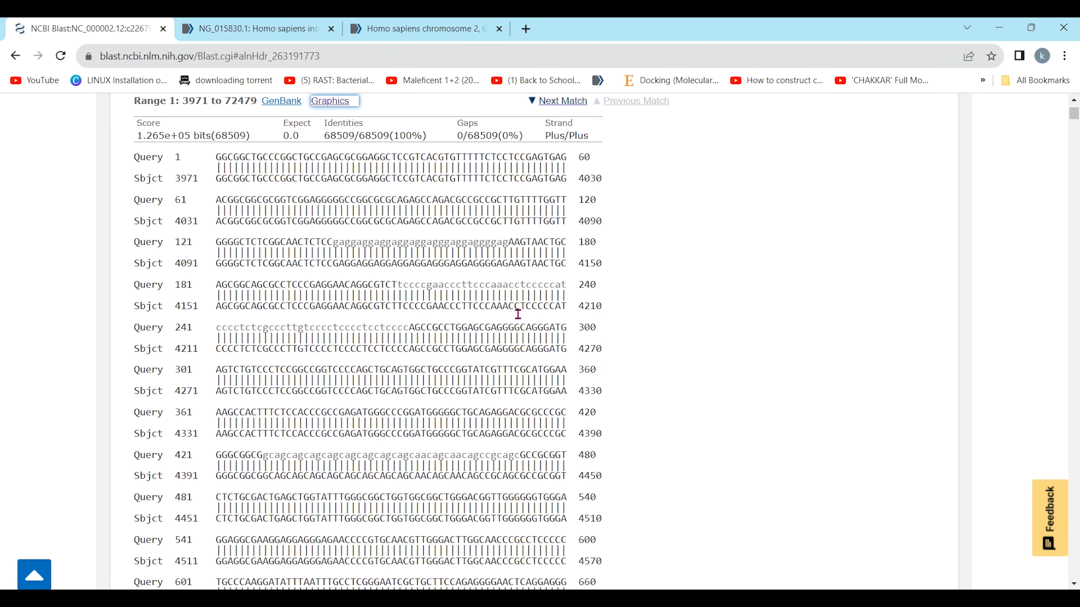
{"action": "scroll", "coordinate": [518, 314], "scroll_direction": "down", "scroll_amount": 4}
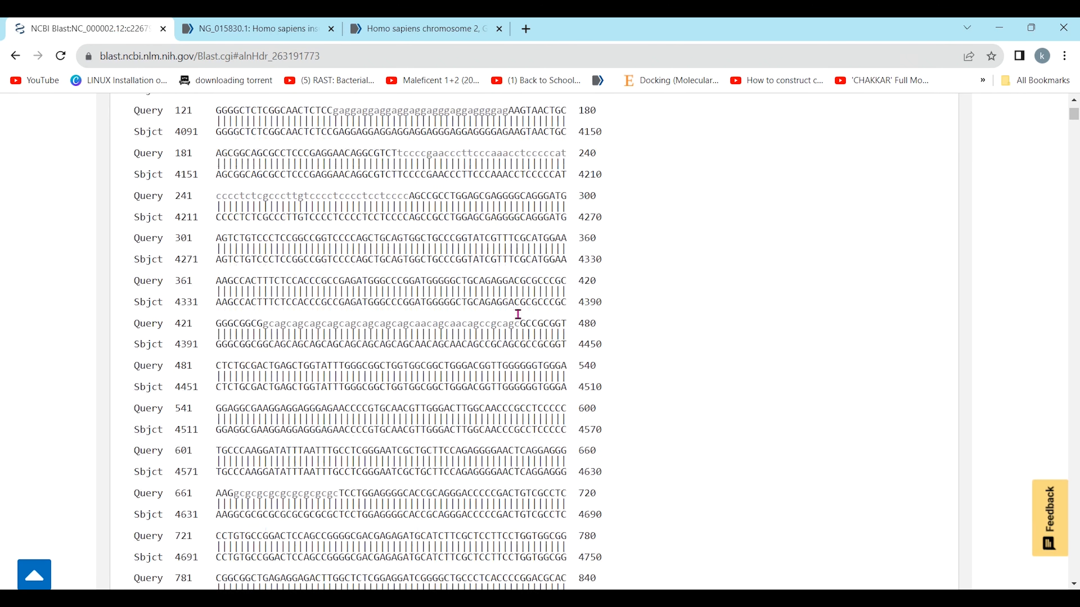
{"action": "scroll", "coordinate": [518, 314], "scroll_direction": "up", "scroll_amount": 5}
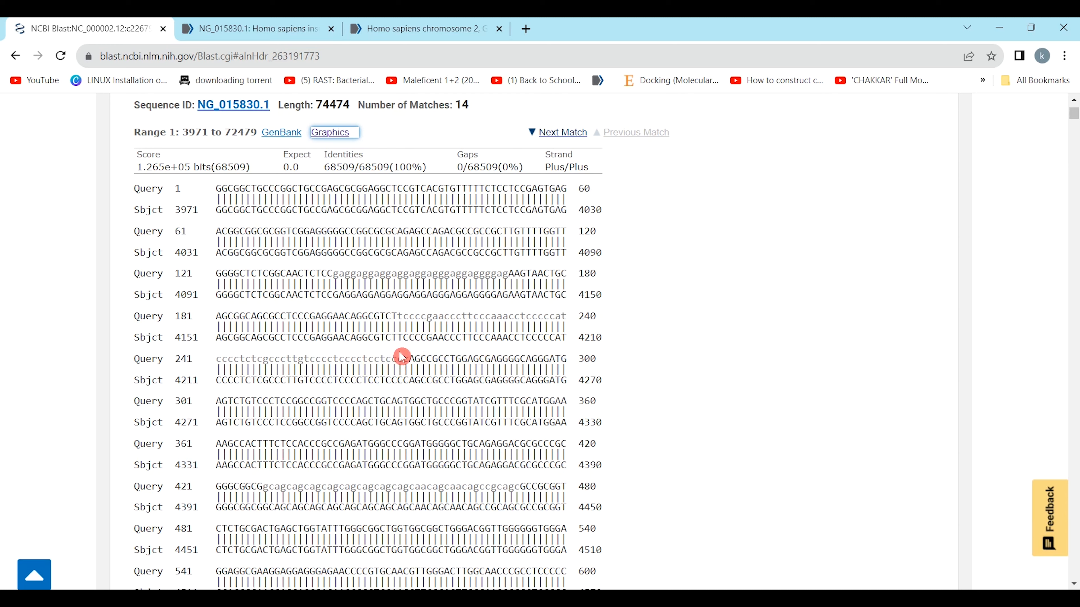
{"action": "scroll", "coordinate": [451, 429], "scroll_direction": "down", "scroll_amount": 6}
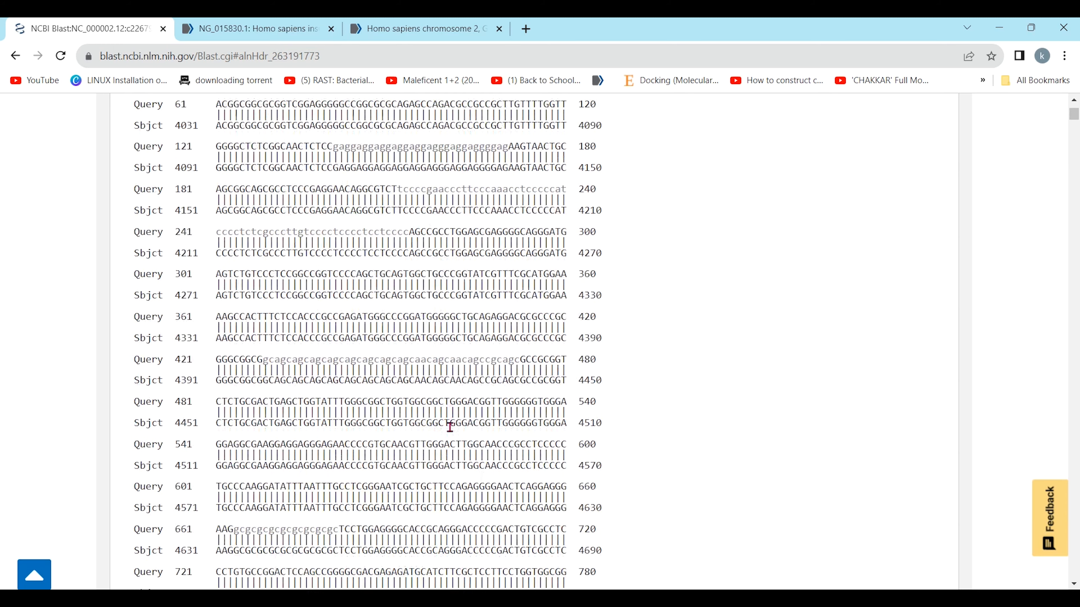
{"action": "left_click", "coordinate": [452, 432]}
{"action": "scroll", "coordinate": [452, 432], "scroll_direction": "down", "scroll_amount": 3}
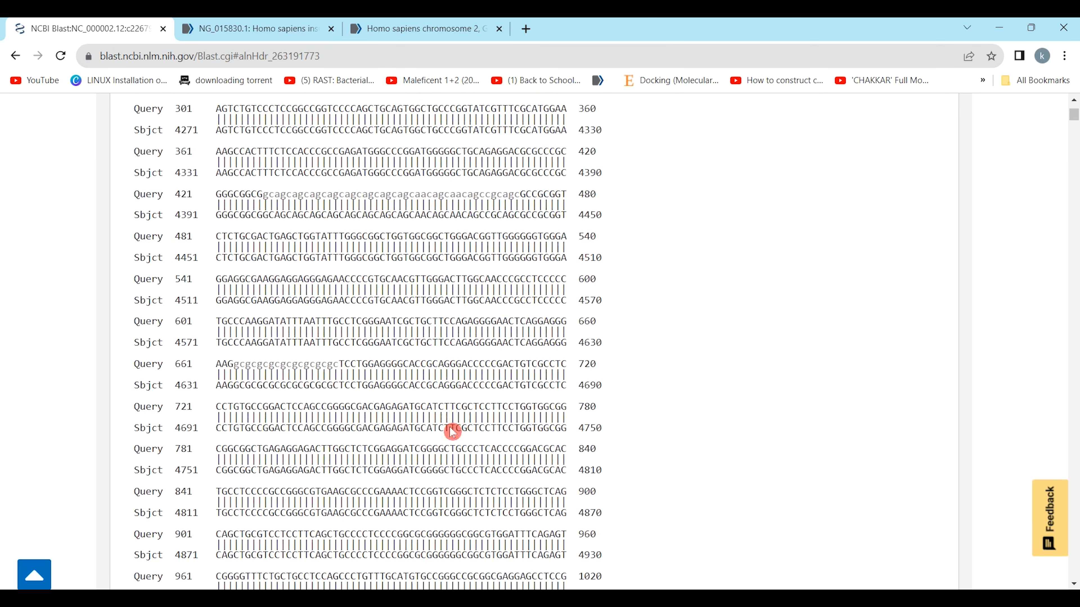
{"action": "scroll", "coordinate": [452, 431], "scroll_direction": "down", "scroll_amount": 4}
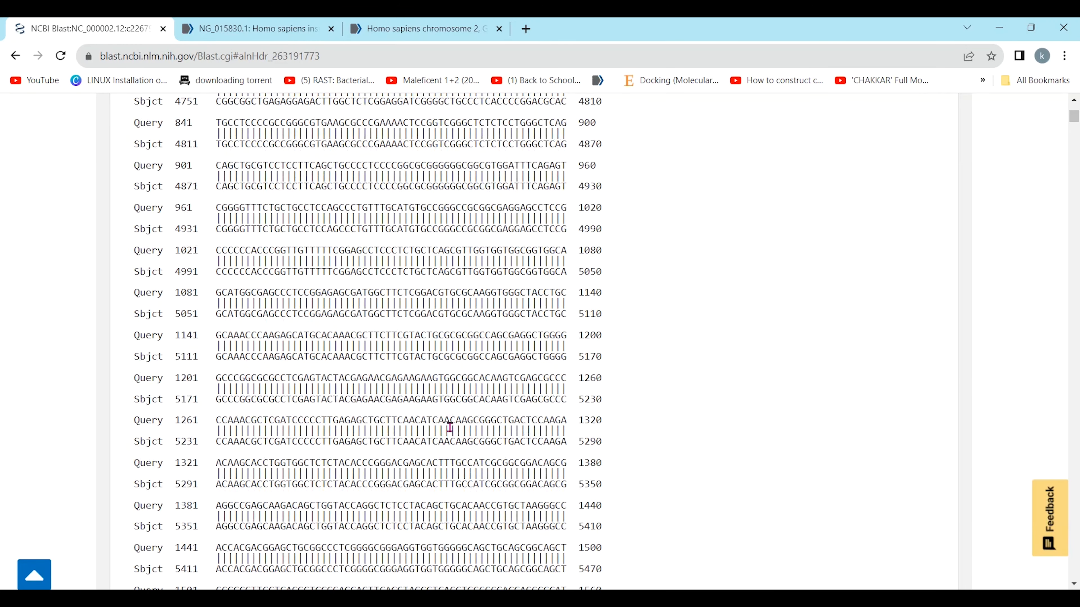
{"action": "scroll", "coordinate": [449, 427], "scroll_direction": "down", "scroll_amount": 16}
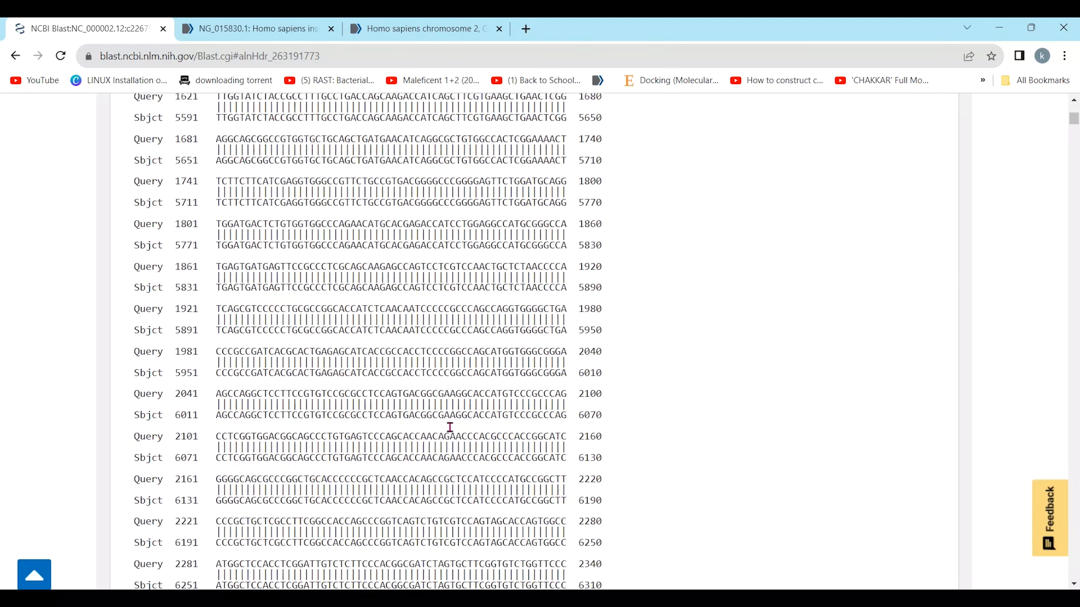
{"action": "scroll", "coordinate": [449, 426], "scroll_direction": "down", "scroll_amount": 9}
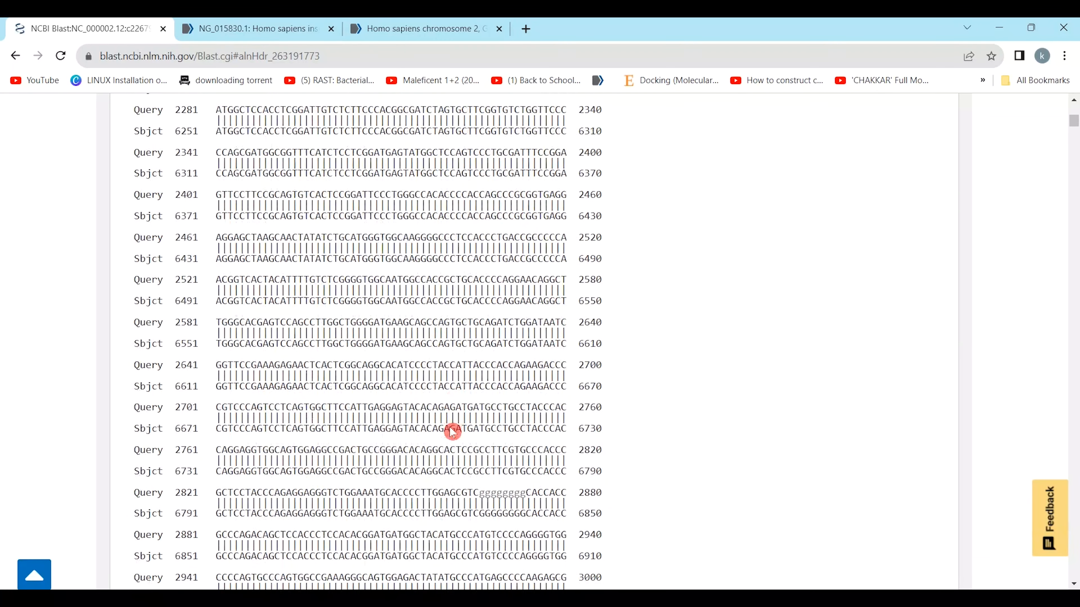
{"action": "scroll", "coordinate": [451, 430], "scroll_direction": "down", "scroll_amount": 6}
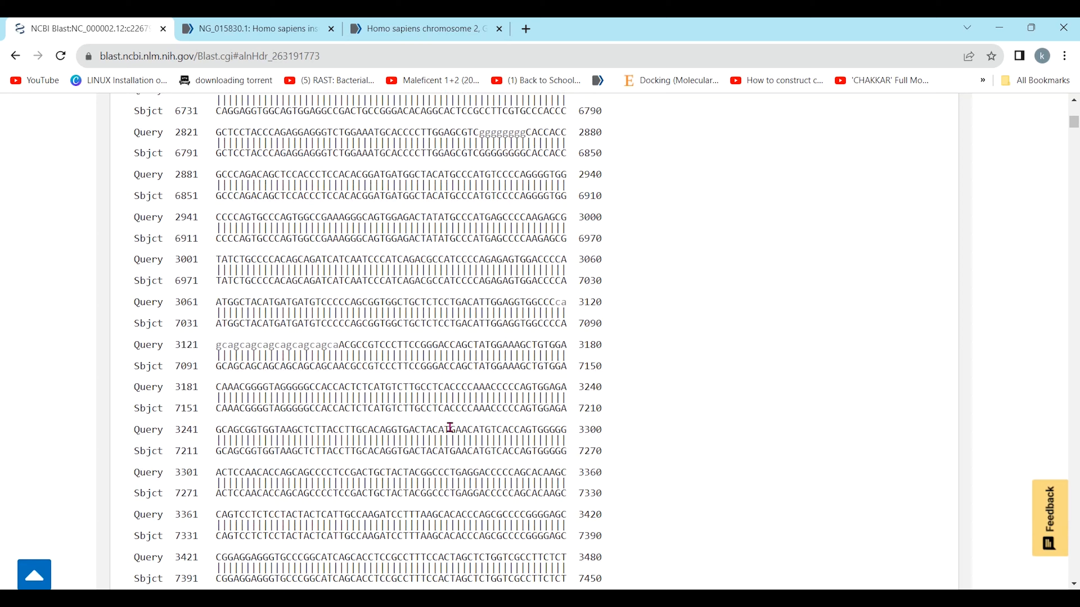
{"action": "scroll", "coordinate": [449, 426], "scroll_direction": "down", "scroll_amount": 5}
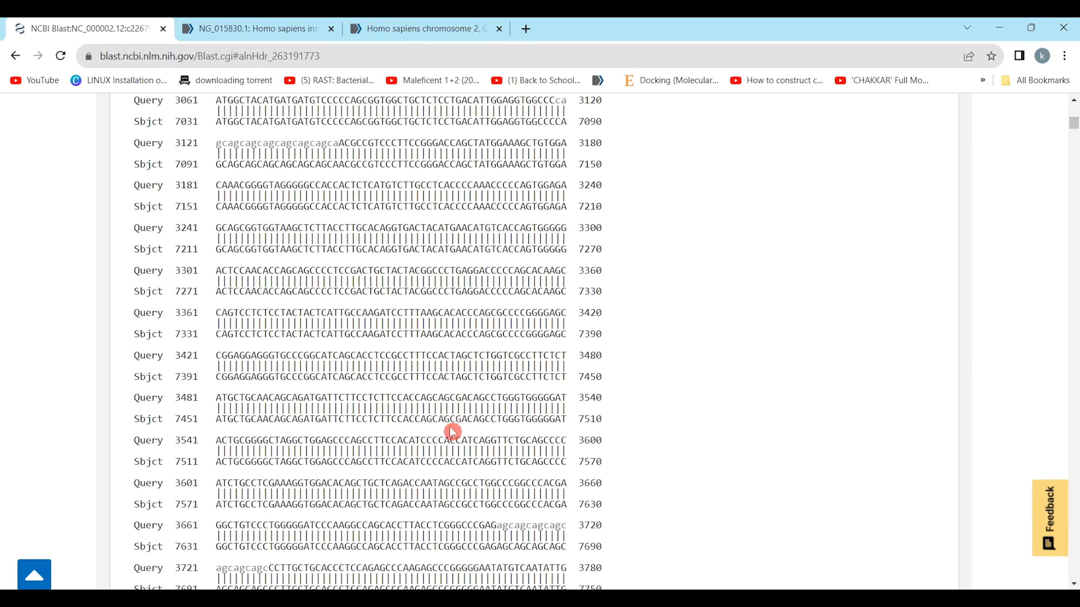
{"action": "scroll", "coordinate": [452, 431], "scroll_direction": "down", "scroll_amount": 20}
{"action": "scroll", "coordinate": [451, 432], "scroll_direction": "down", "scroll_amount": 20}
{"action": "scroll", "coordinate": [452, 432], "scroll_direction": "up", "scroll_amount": 20}
{"action": "scroll", "coordinate": [450, 430], "scroll_direction": "up", "scroll_amount": 20}
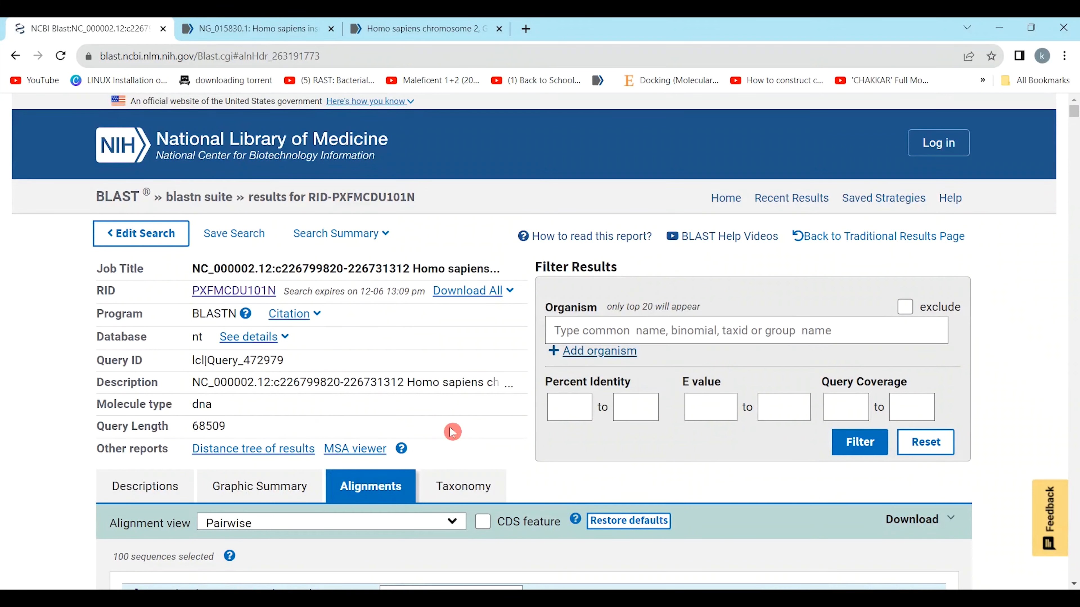
View the BLAST report's taxonomy results, switching to the Taxonomy report and back to the Lineage report.
{"action": "left_click", "coordinate": [462, 498]}
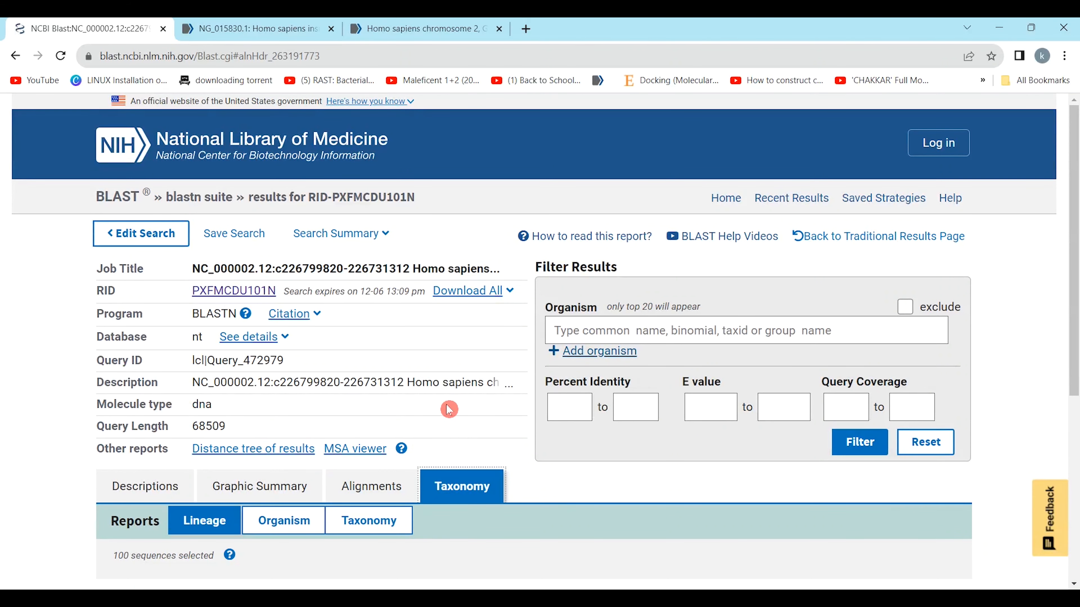
{"action": "scroll", "coordinate": [448, 404], "scroll_direction": "down", "scroll_amount": 5}
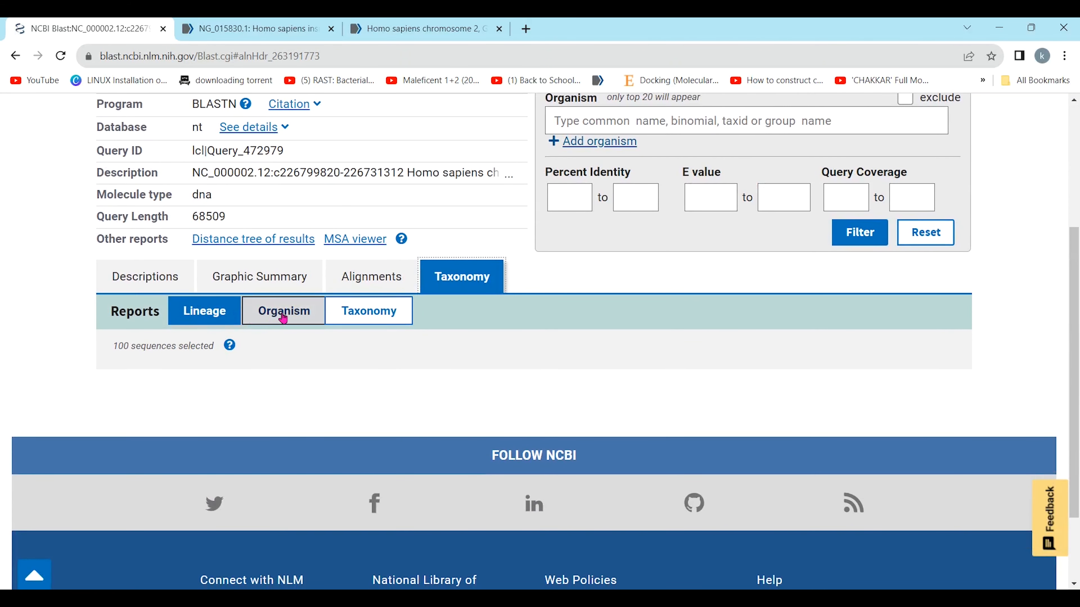
{"action": "left_click", "coordinate": [387, 314]}
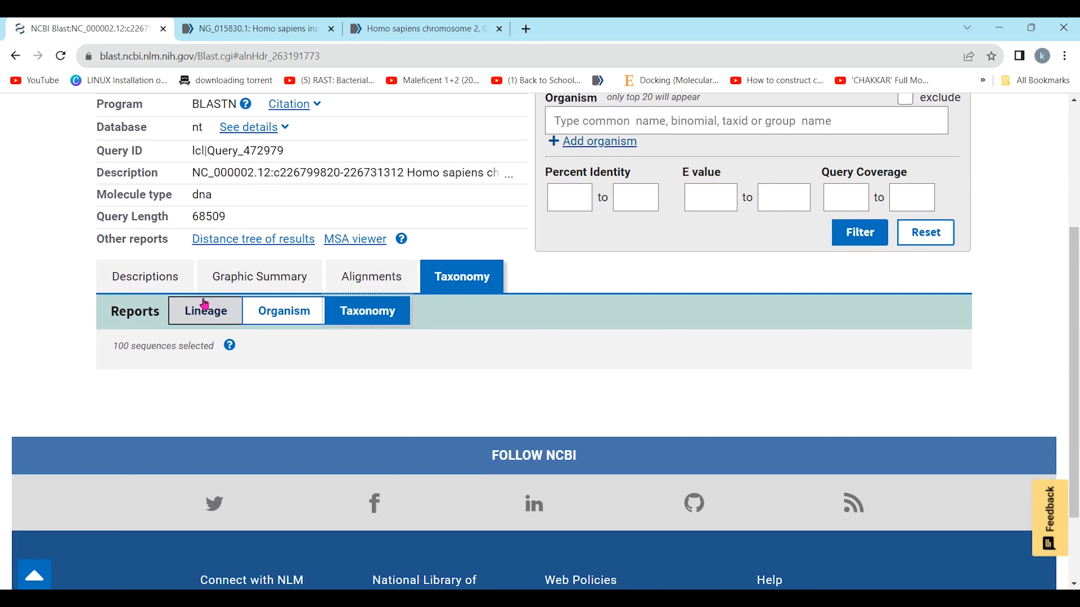
{"action": "left_click", "coordinate": [195, 314]}
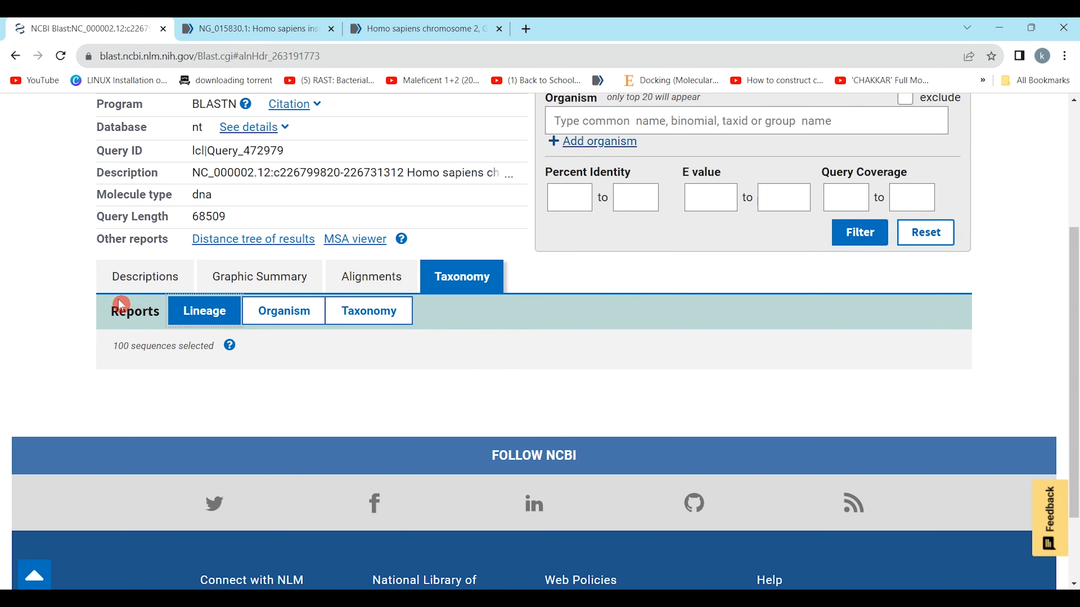
Return to the report's descriptions and view the options for the number of hits shown and the available download formats.
{"action": "left_click", "coordinate": [133, 275]}
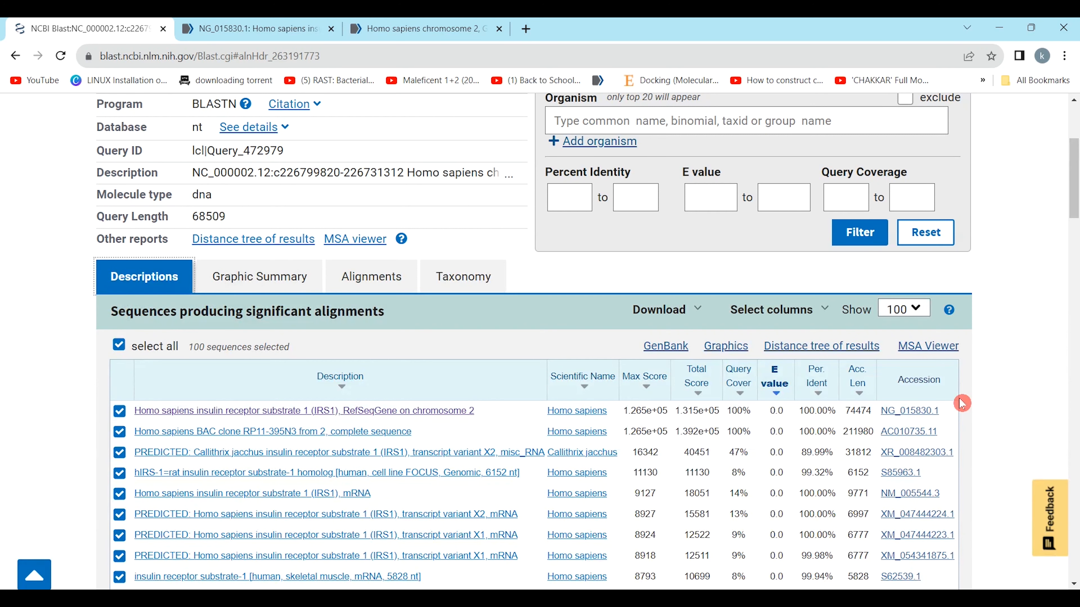
{"action": "scroll", "coordinate": [964, 365], "scroll_direction": "down", "scroll_amount": 1}
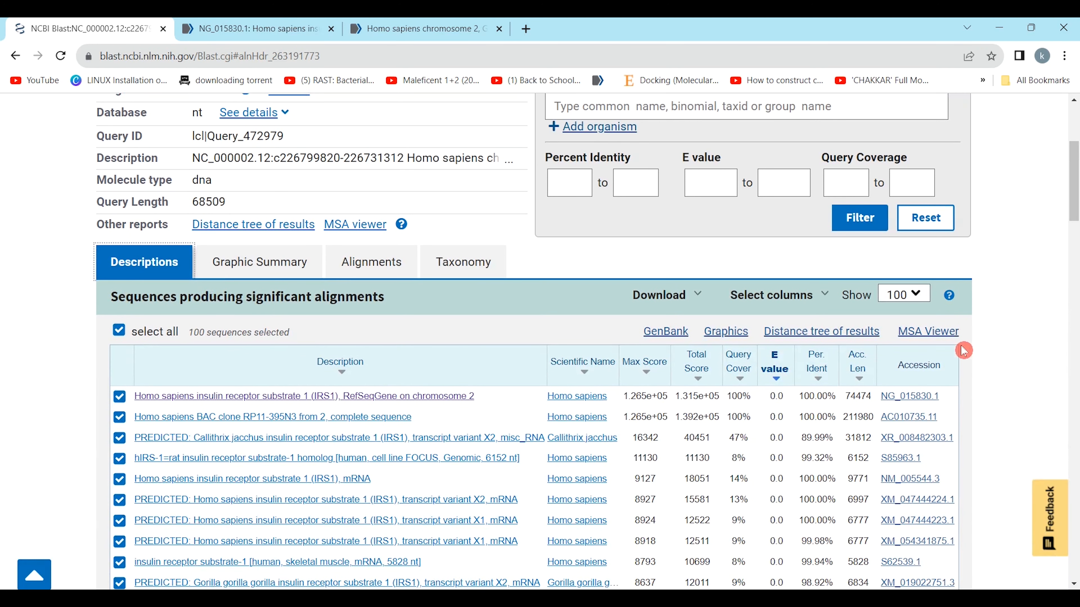
{"action": "left_click", "coordinate": [917, 295]}
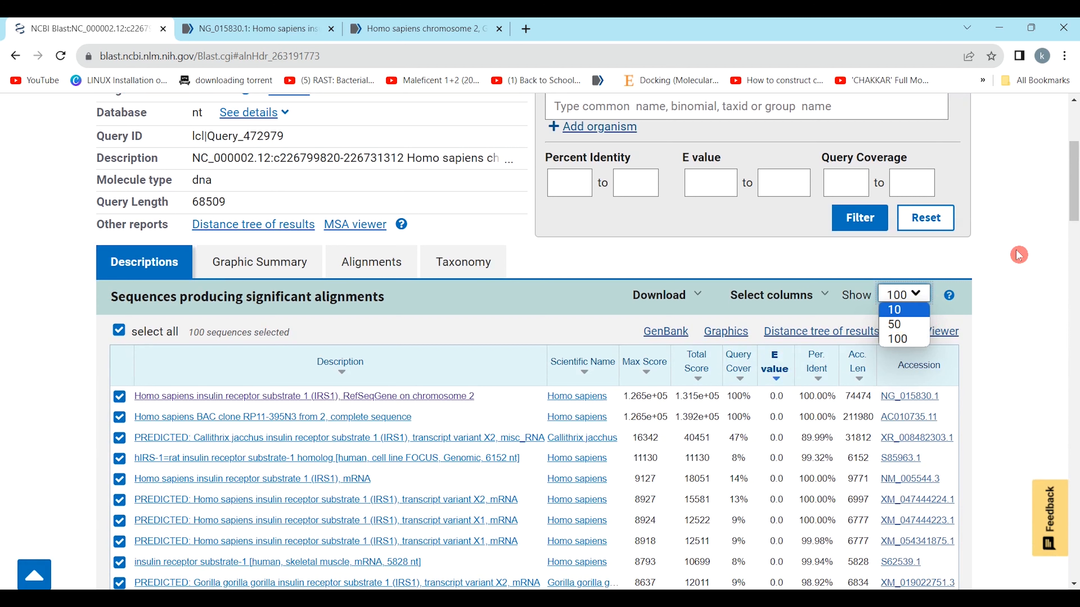
{"action": "left_click", "coordinate": [1019, 279]}
{"action": "left_click", "coordinate": [697, 298]}
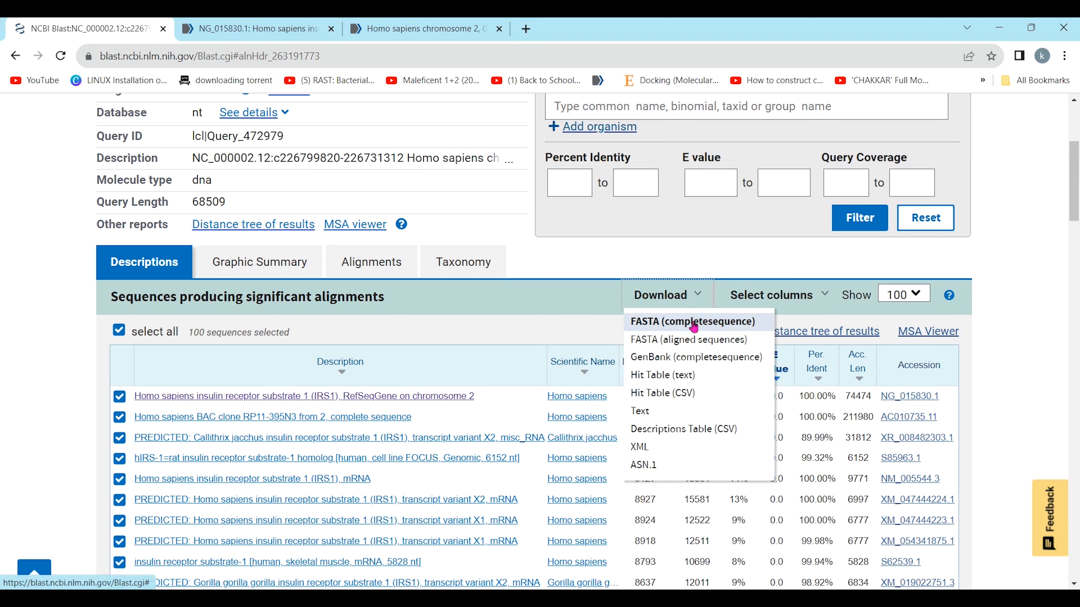
{"action": "left_click", "coordinate": [536, 303]}
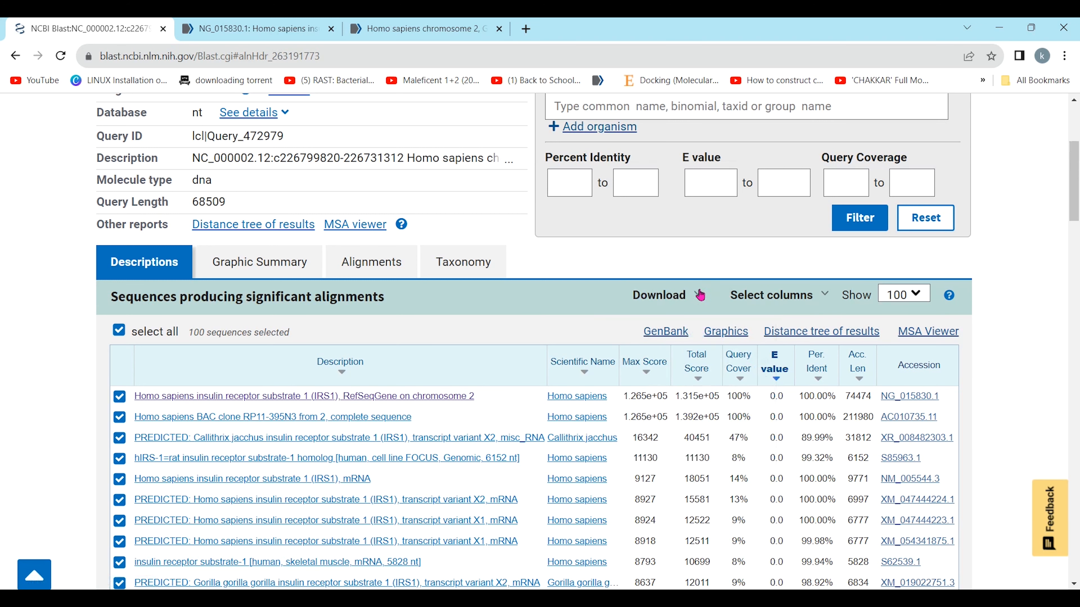
Hide the Max Score, Total Score and E value columns in the descriptions table.
{"action": "left_click", "coordinate": [823, 298]}
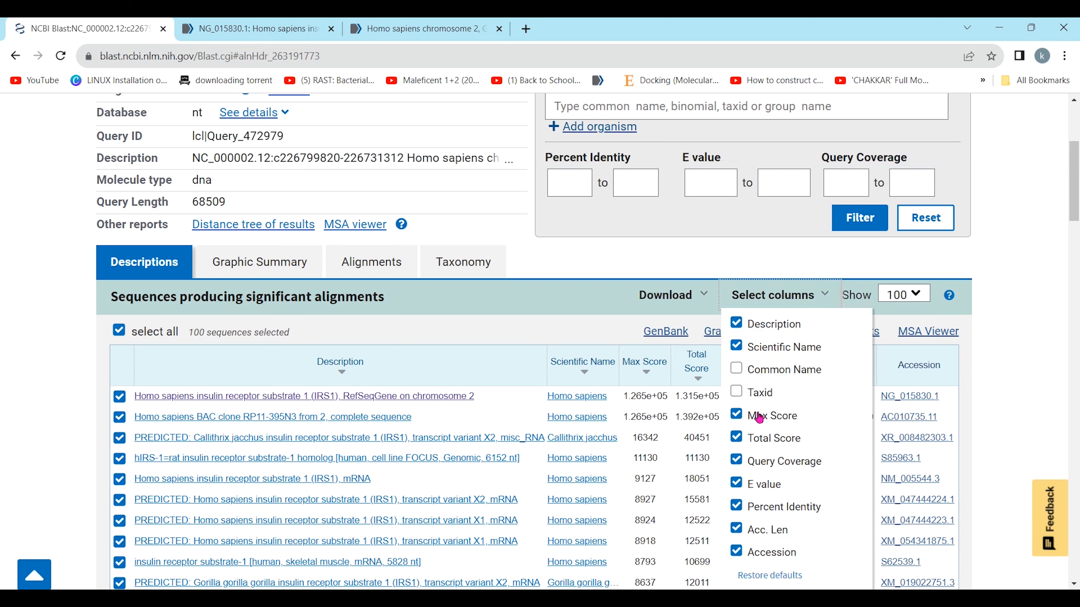
{"action": "left_click", "coordinate": [736, 416]}
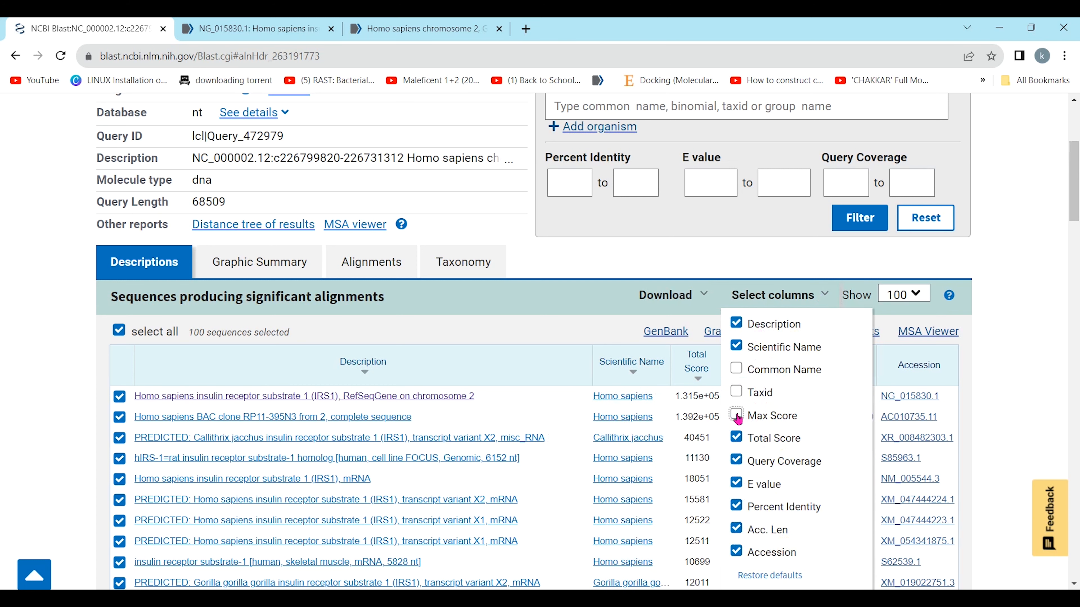
{"action": "left_click", "coordinate": [737, 438]}
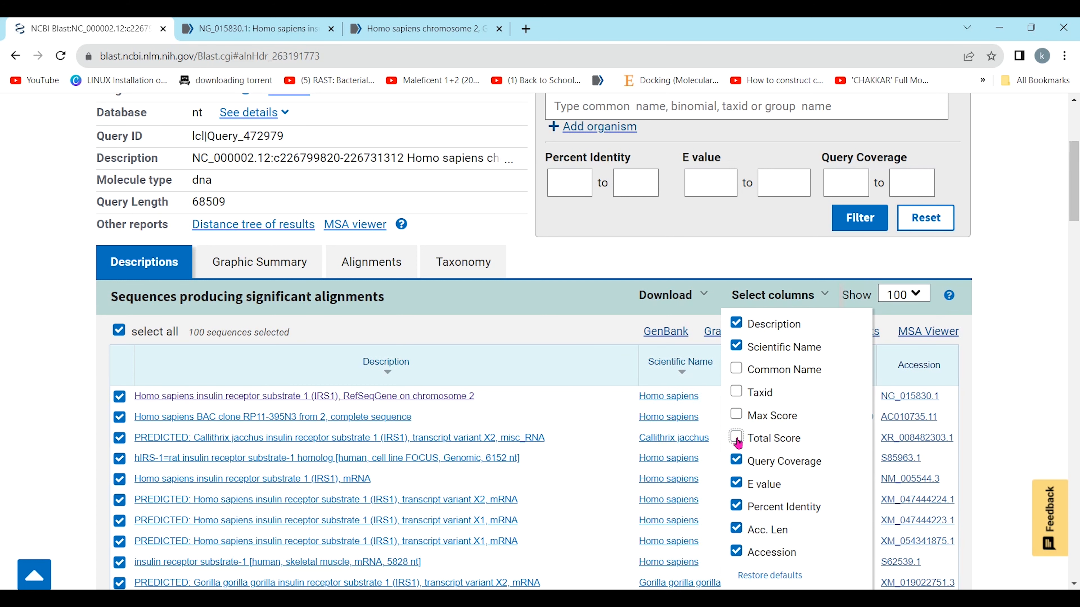
{"action": "left_click", "coordinate": [736, 483]}
{"action": "left_click", "coordinate": [821, 269]}
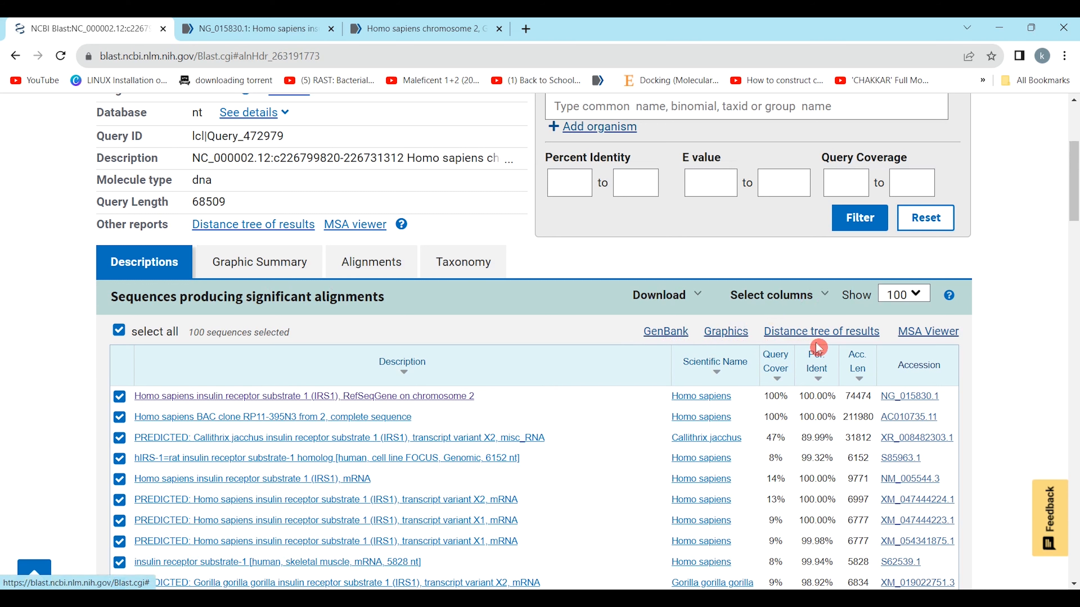
Open the distance tree of results for all selected sequences and examine its branches and color legend.
{"action": "left_click", "coordinate": [835, 335]}
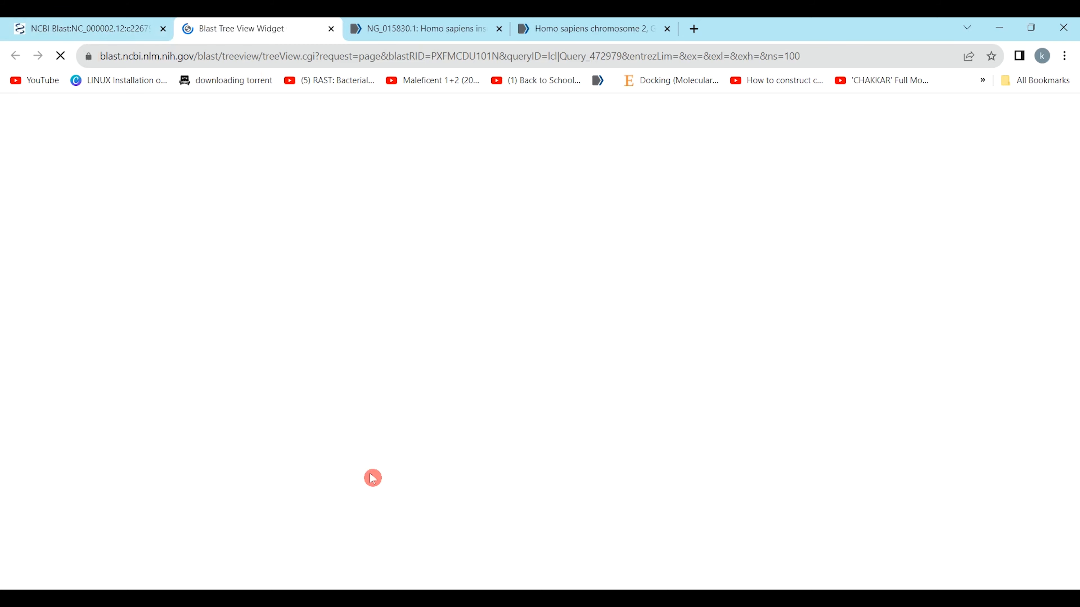
{"action": "left_click", "coordinate": [149, 24]}
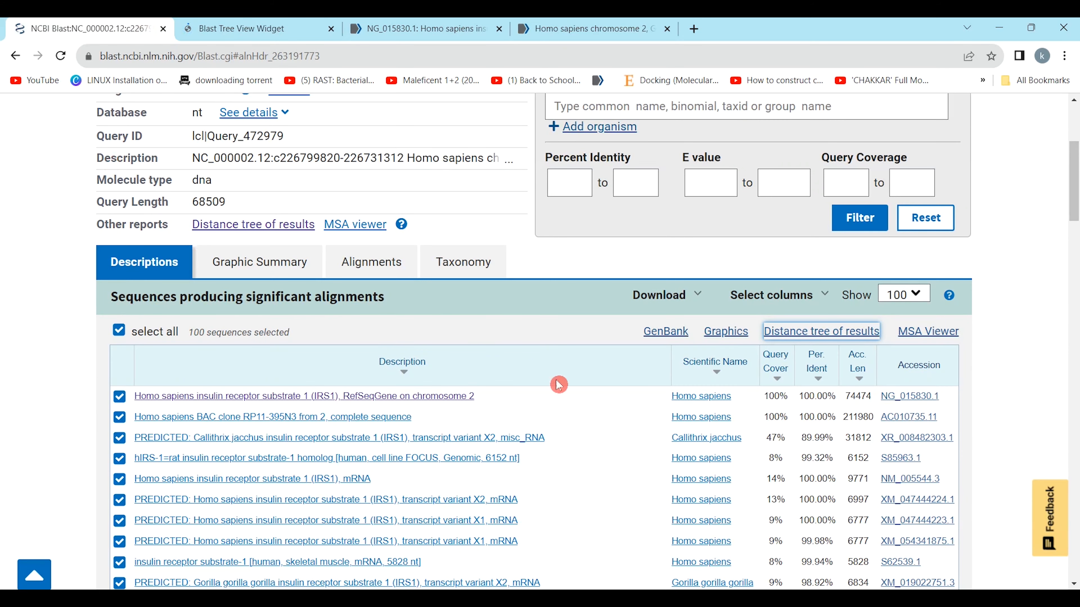
{"action": "scroll", "coordinate": [579, 400], "scroll_direction": "down", "scroll_amount": 3}
{"action": "scroll", "coordinate": [579, 401], "scroll_direction": "up", "scroll_amount": 5}
{"action": "scroll", "coordinate": [579, 402], "scroll_direction": "up", "scroll_amount": 3}
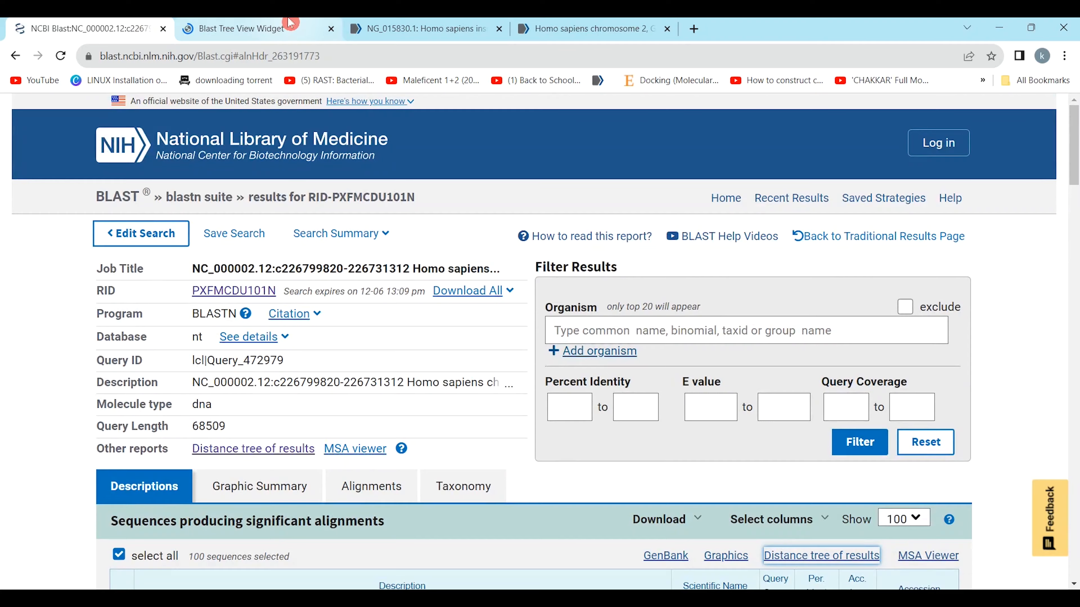
{"action": "key", "text": "ctrl+Tab"}
{"action": "scroll", "coordinate": [573, 263], "scroll_direction": "down", "scroll_amount": 5}
{"action": "scroll", "coordinate": [573, 265], "scroll_direction": "down", "scroll_amount": 3}
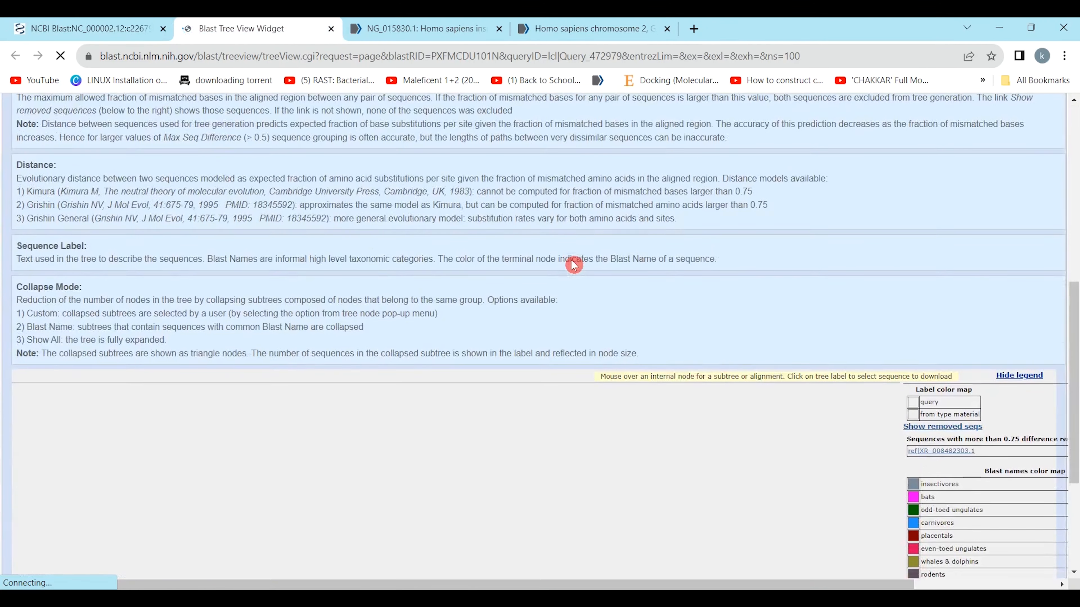
{"action": "scroll", "coordinate": [573, 265], "scroll_direction": "down", "scroll_amount": 3}
{"action": "scroll", "coordinate": [574, 264], "scroll_direction": "up", "scroll_amount": 3}
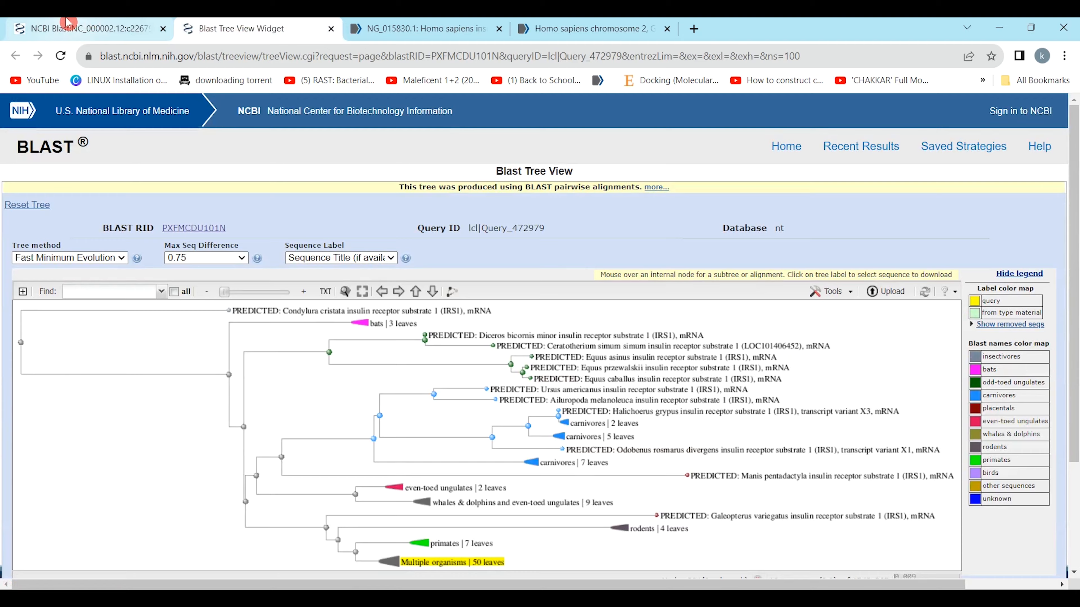
{"action": "left_click", "coordinate": [68, 22]}
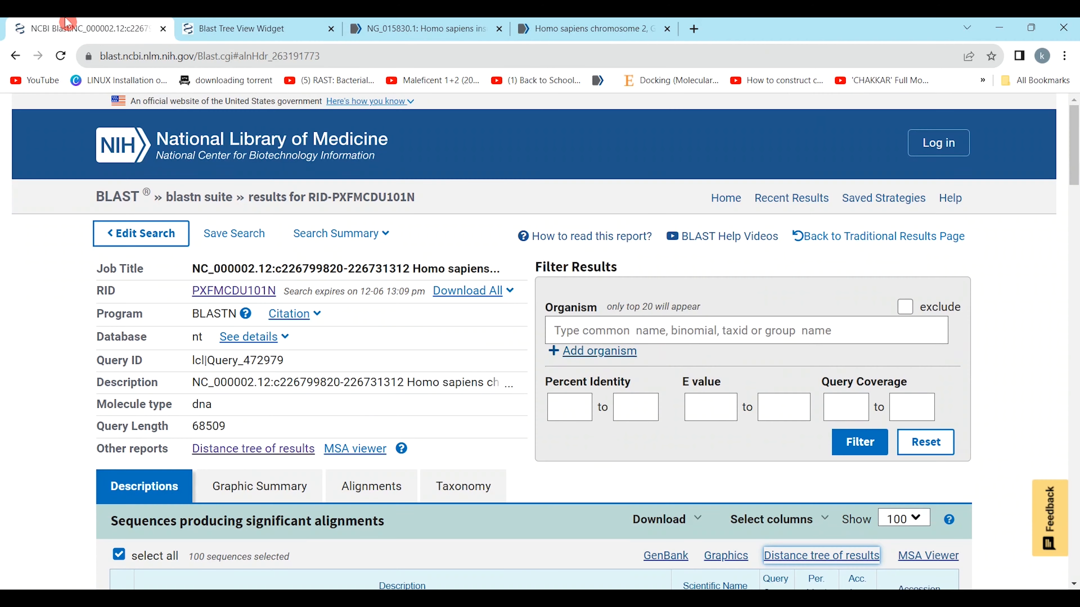
{"action": "left_click", "coordinate": [261, 25]}
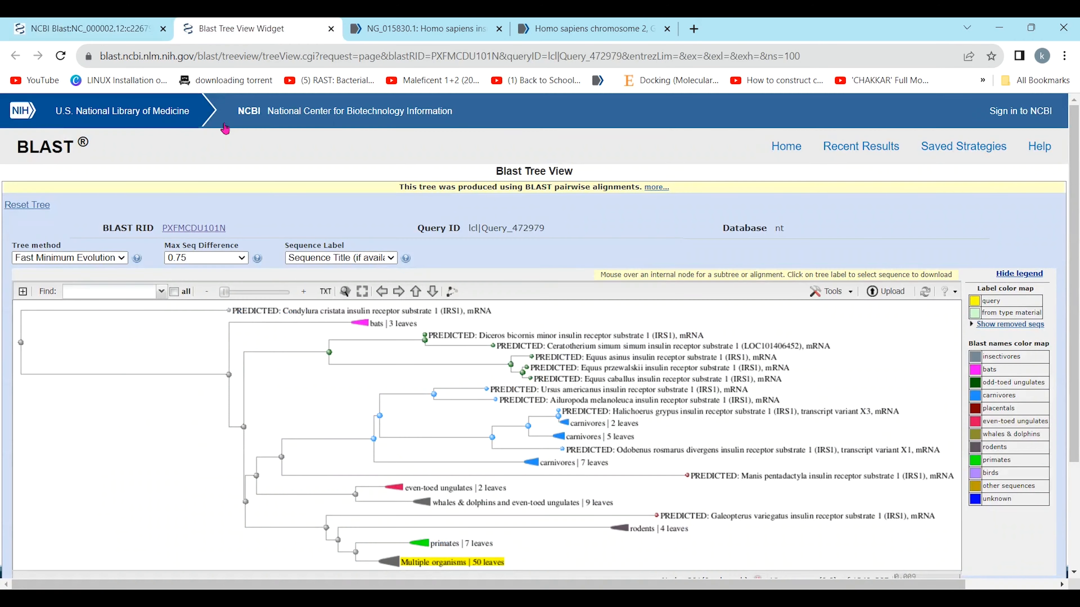
Return to the BLAST report and look through the list of matching sequences and their organisms.
{"action": "left_click", "coordinate": [93, 22]}
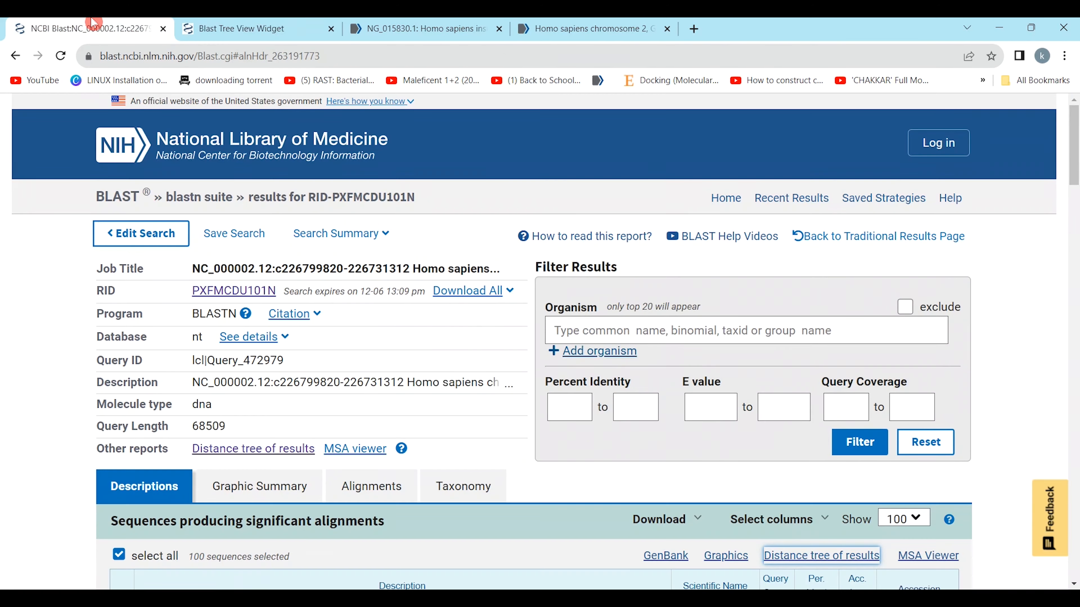
{"action": "scroll", "coordinate": [359, 284], "scroll_direction": "down", "scroll_amount": 10}
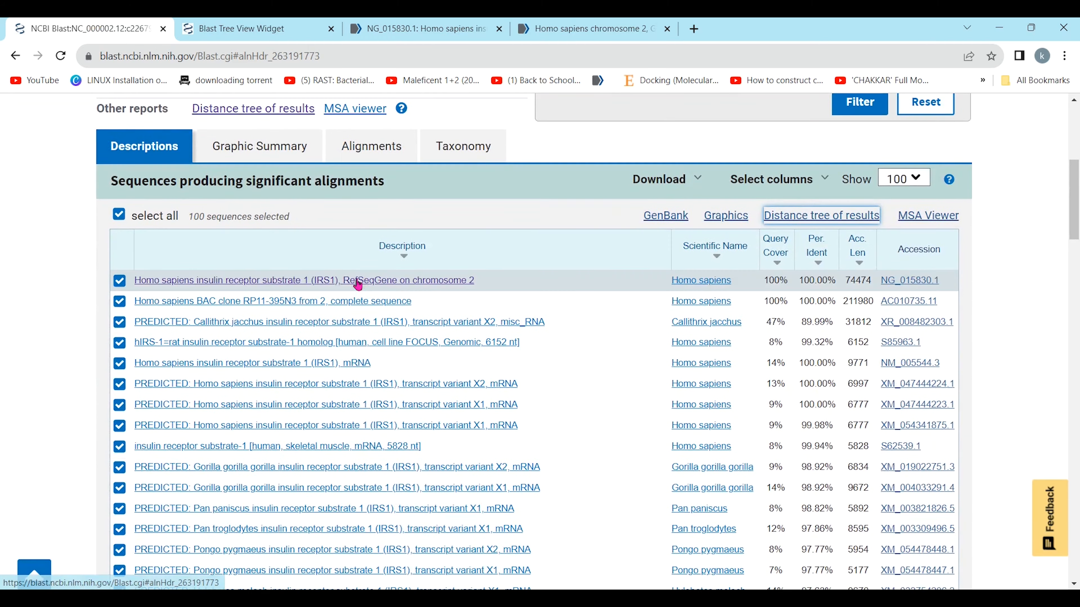
{"action": "scroll", "coordinate": [359, 284], "scroll_direction": "down", "scroll_amount": 15}
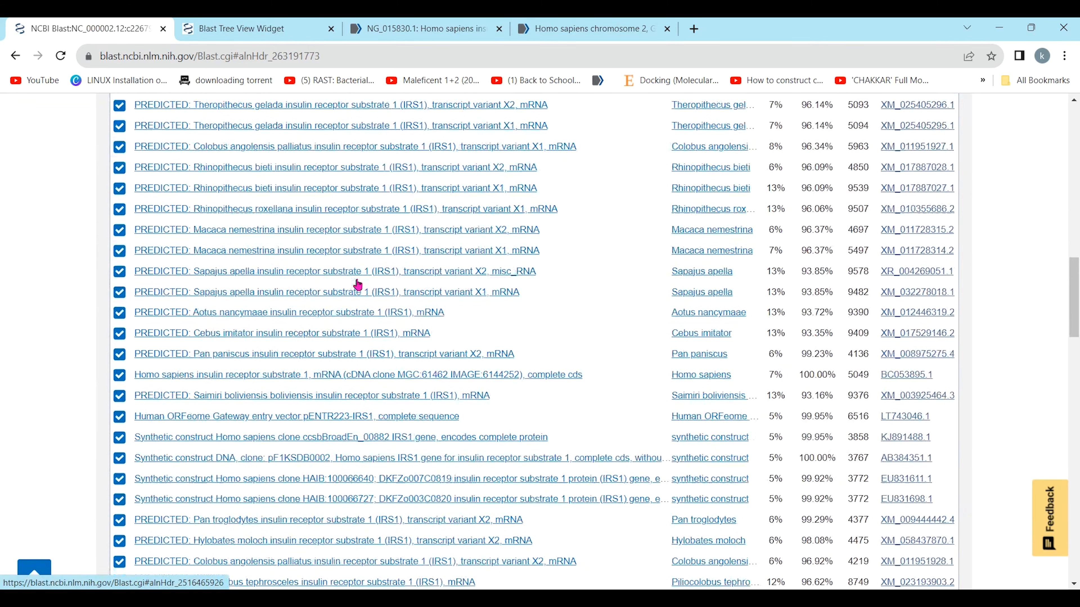
{"action": "key", "text": "Home"}
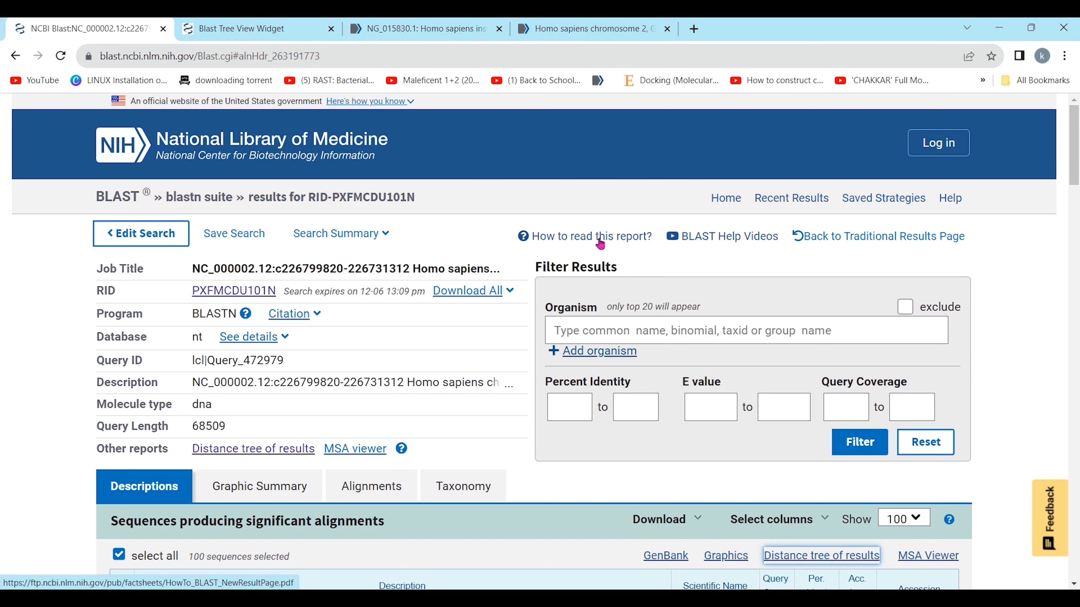
Open the guide on how to read the report in a new tab and review its filter, descriptions and alignments sections.
{"action": "right_click", "coordinate": [618, 239]}
{"action": "left_click", "coordinate": [634, 245]}
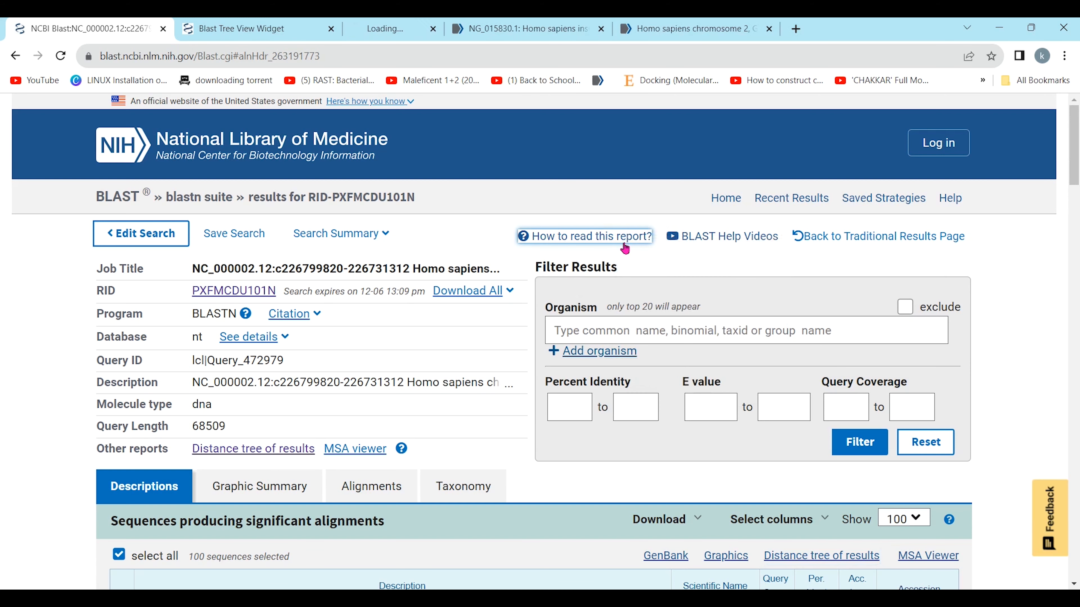
{"action": "left_click", "coordinate": [464, 23]}
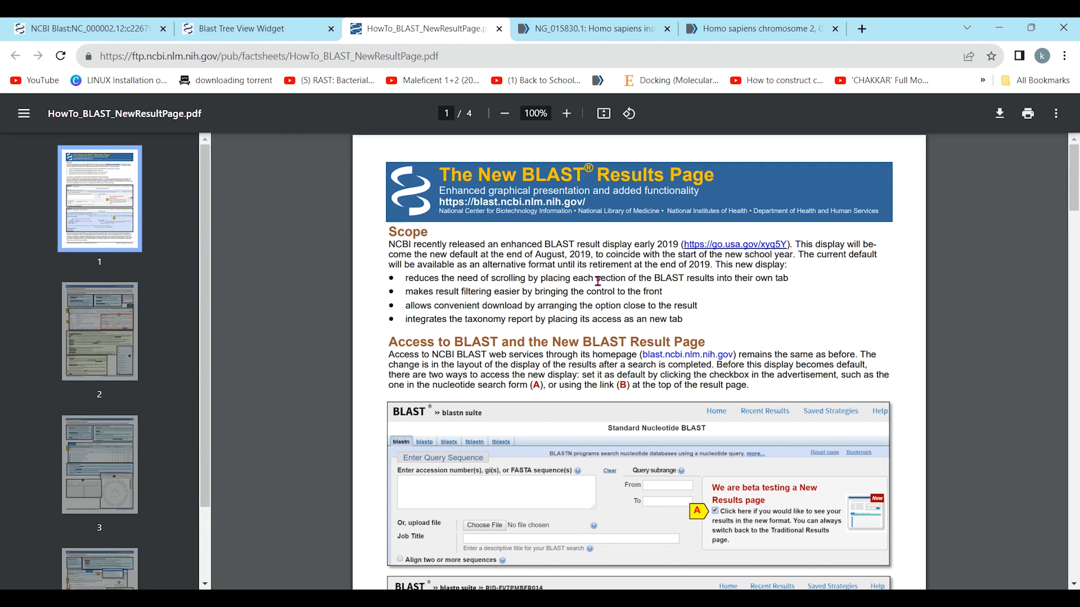
{"action": "scroll", "coordinate": [508, 387], "scroll_direction": "down", "scroll_amount": 5}
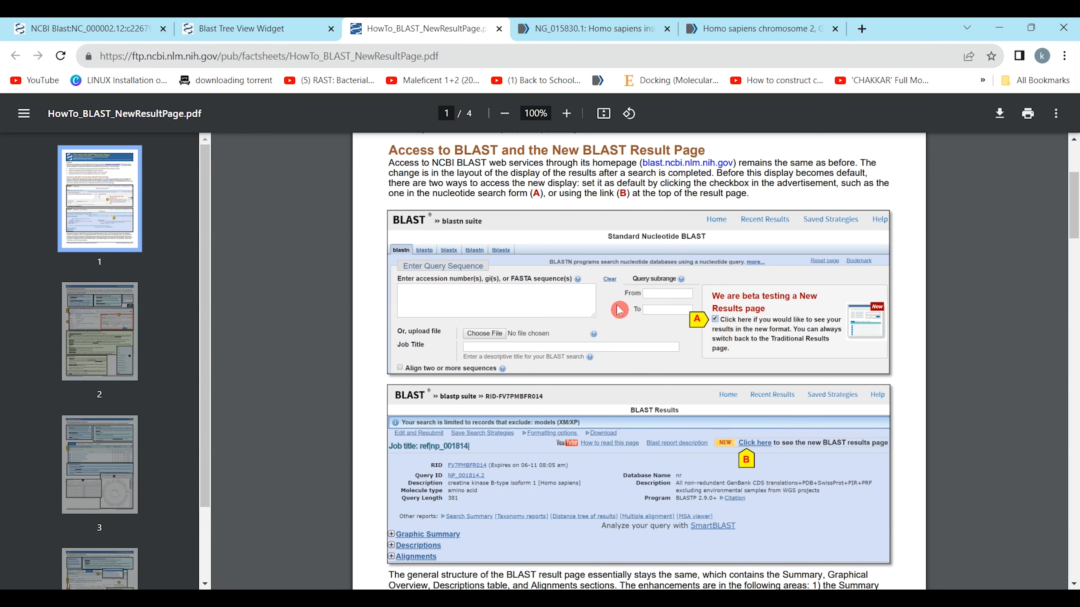
{"action": "scroll", "coordinate": [619, 310], "scroll_direction": "down", "scroll_amount": 20}
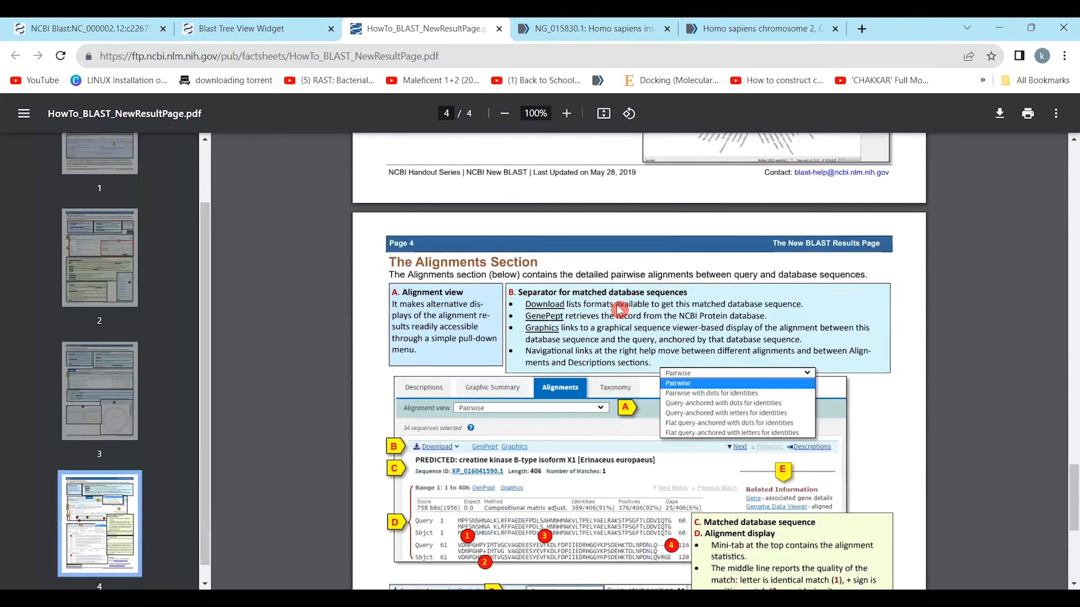
{"action": "scroll", "coordinate": [619, 310], "scroll_direction": "up", "scroll_amount": 20}
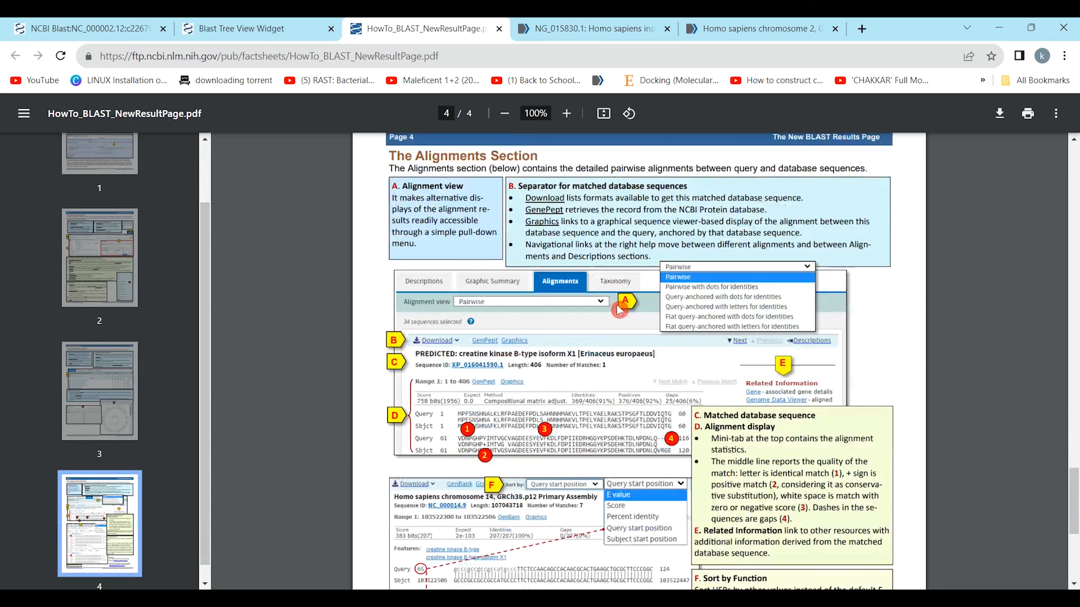
{"action": "scroll", "coordinate": [618, 310], "scroll_direction": "up", "scroll_amount": 20}
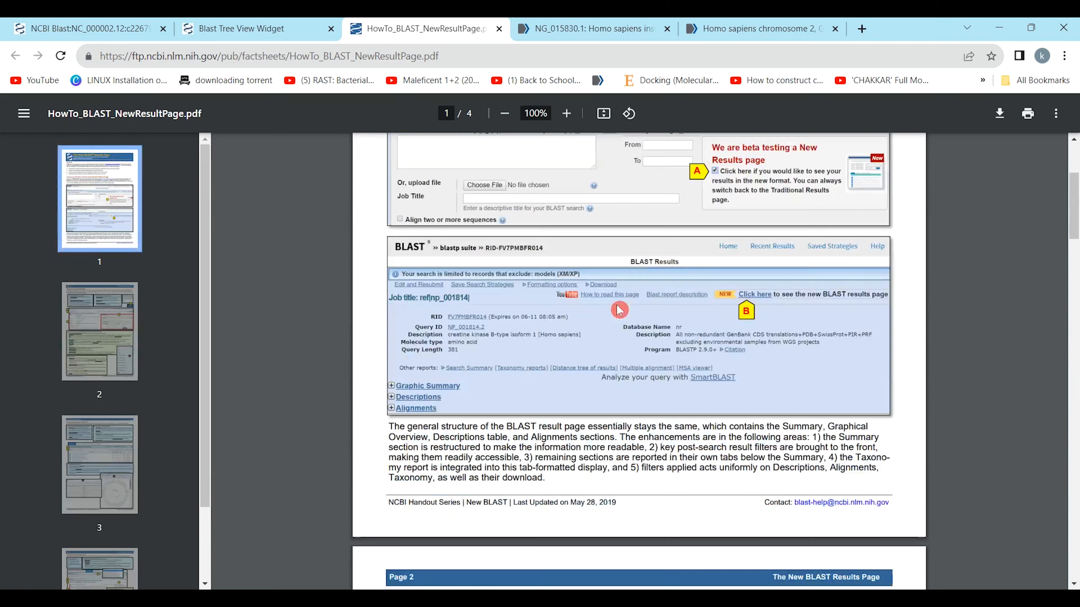
{"action": "scroll", "coordinate": [619, 310], "scroll_direction": "down", "scroll_amount": 20}
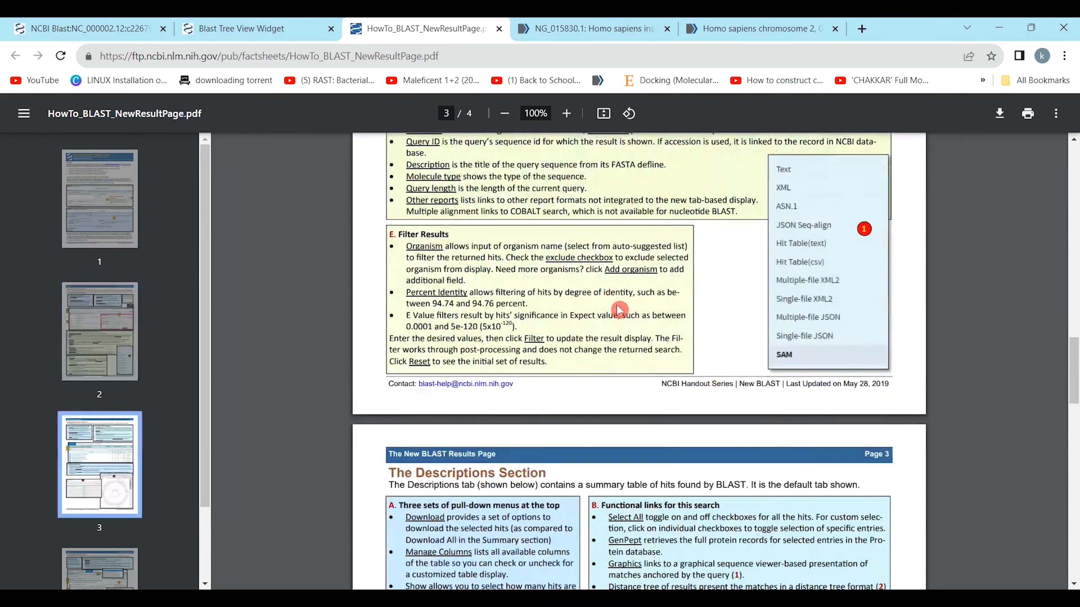
{"action": "scroll", "coordinate": [619, 309], "scroll_direction": "up", "scroll_amount": 8}
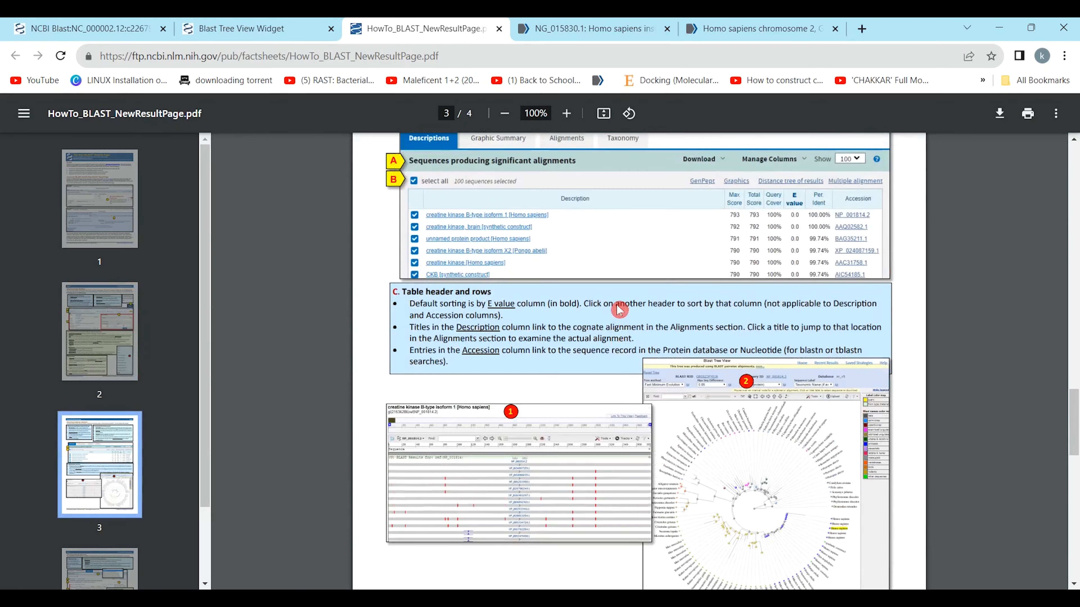
{"action": "scroll", "coordinate": [618, 310], "scroll_direction": "down", "scroll_amount": 5}
{"action": "scroll", "coordinate": [618, 310], "scroll_direction": "down", "scroll_amount": 16}
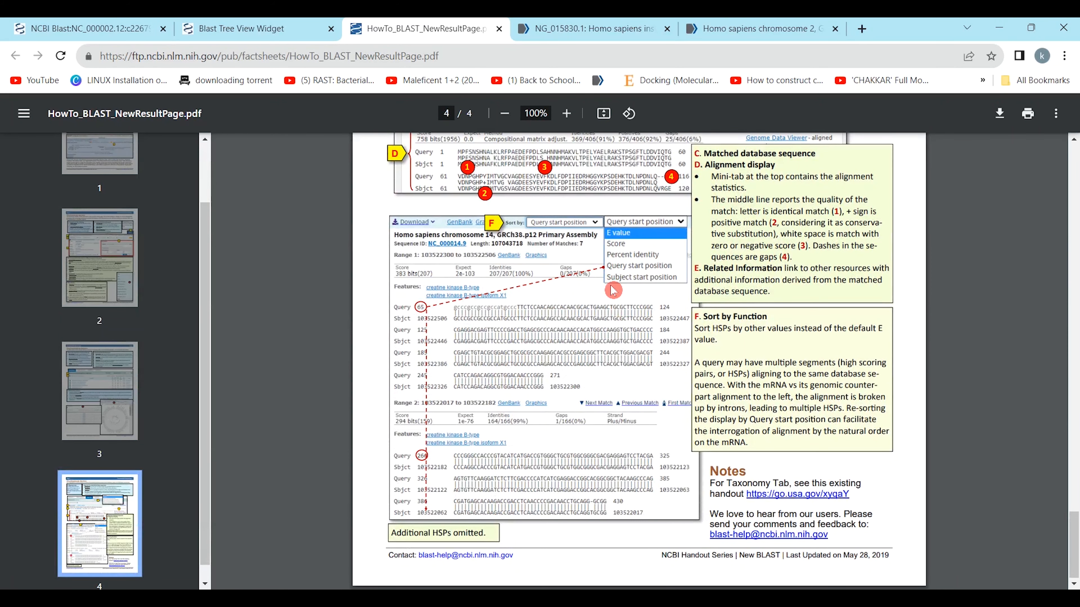
Return to the BLAST report, open the BLAST help videos in a new tab and look through the tutorial playlist.
{"action": "left_click", "coordinate": [261, 22]}
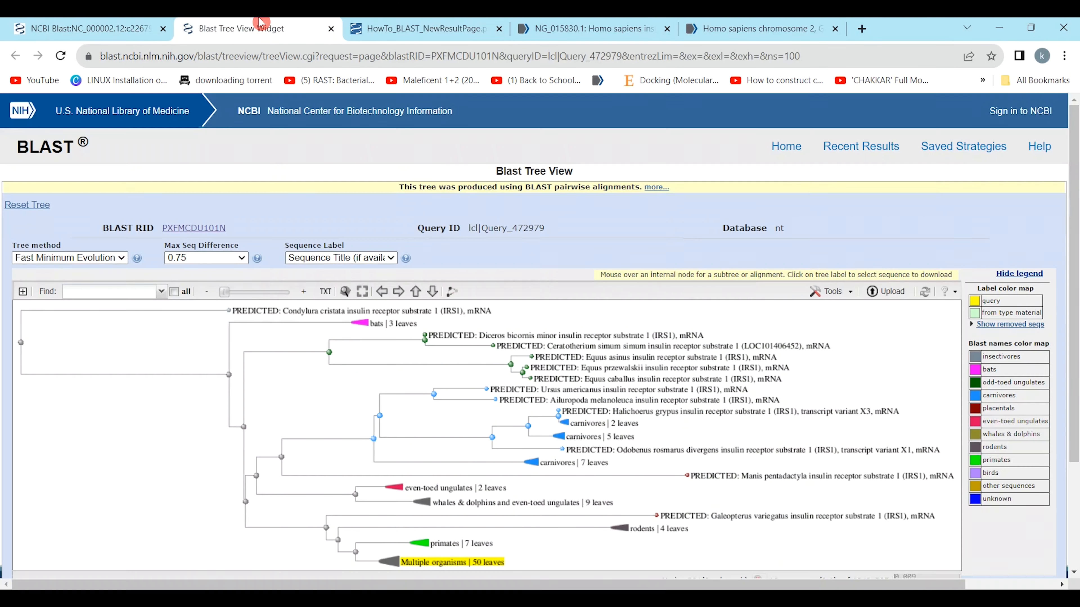
{"action": "left_click", "coordinate": [464, 26]}
{"action": "left_click", "coordinate": [150, 23]}
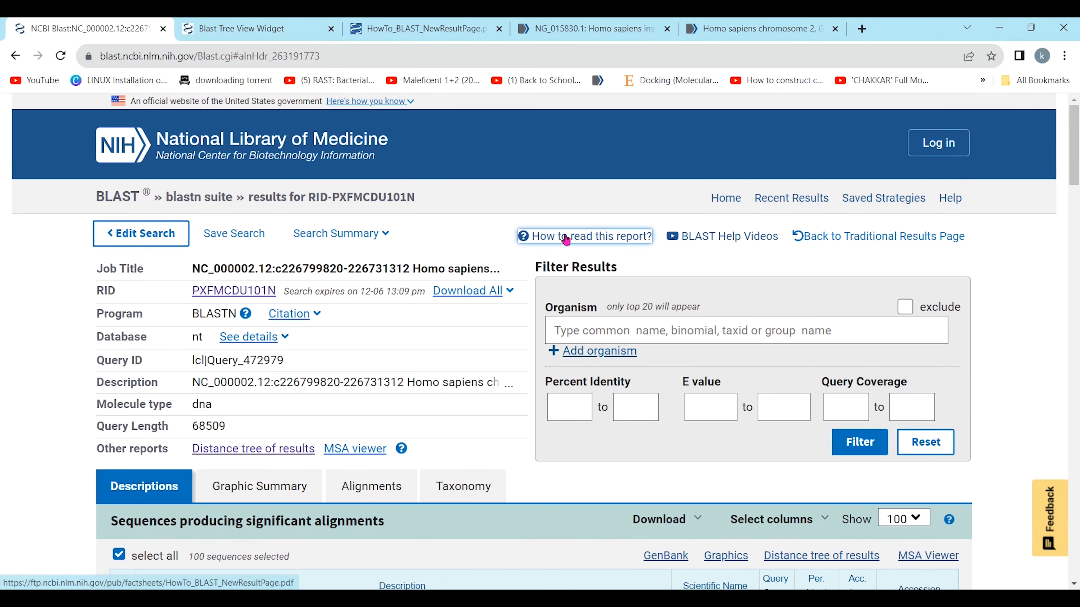
{"action": "right_click", "coordinate": [711, 238]}
{"action": "left_click", "coordinate": [739, 250]}
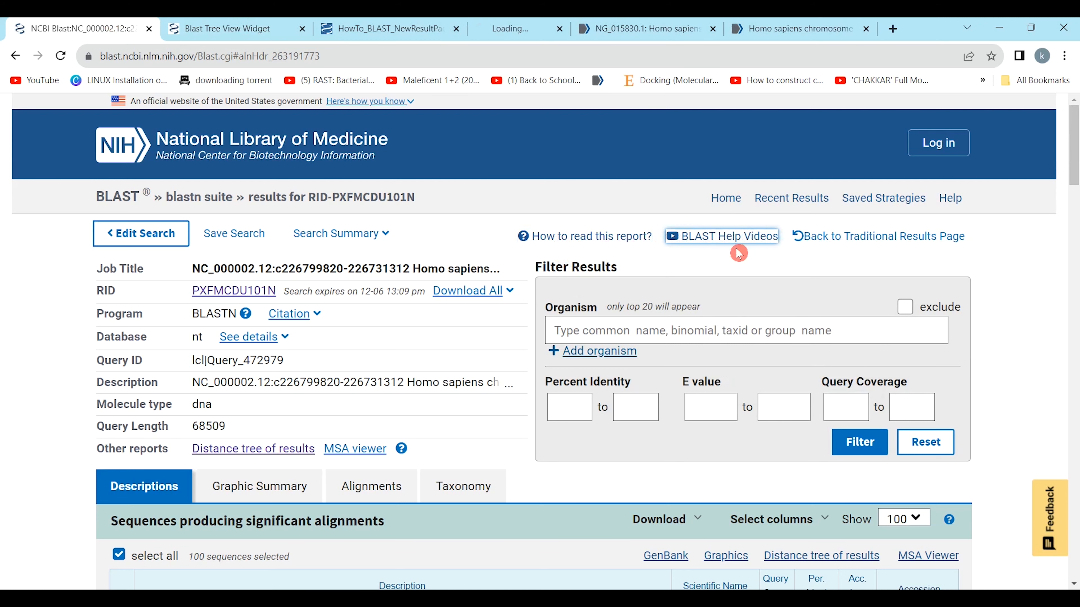
{"action": "left_click", "coordinate": [519, 28]}
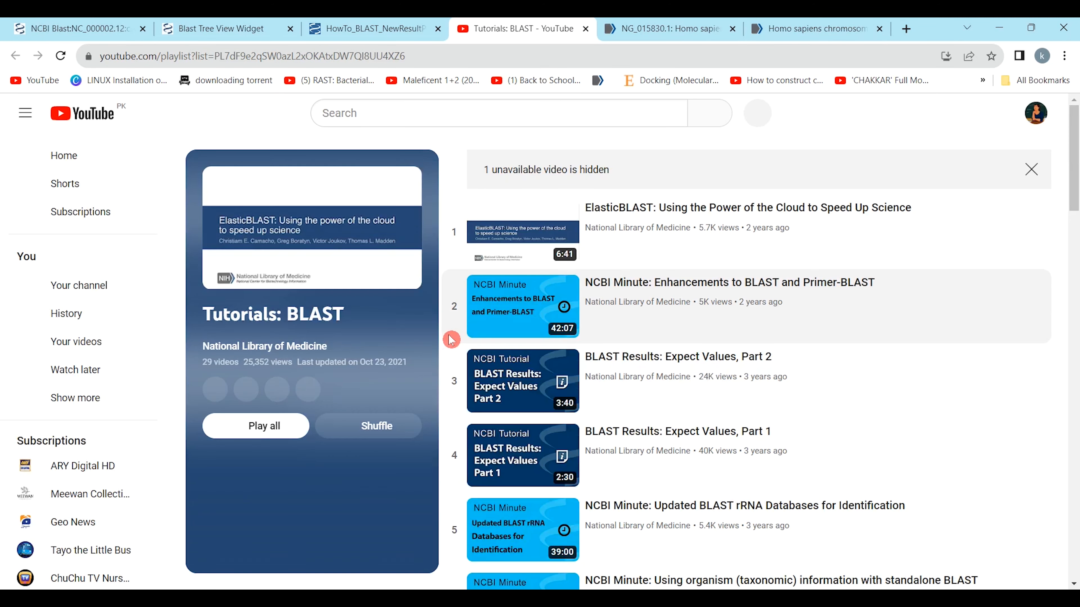
{"action": "scroll", "coordinate": [686, 436], "scroll_direction": "down", "scroll_amount": 15}
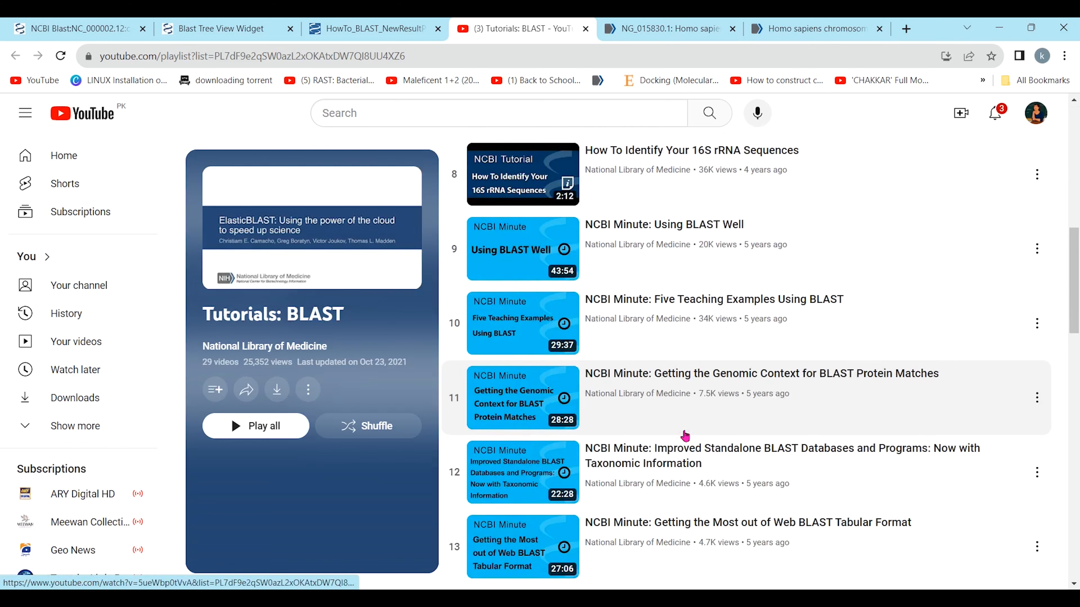
{"action": "scroll", "coordinate": [685, 436], "scroll_direction": "down", "scroll_amount": 10}
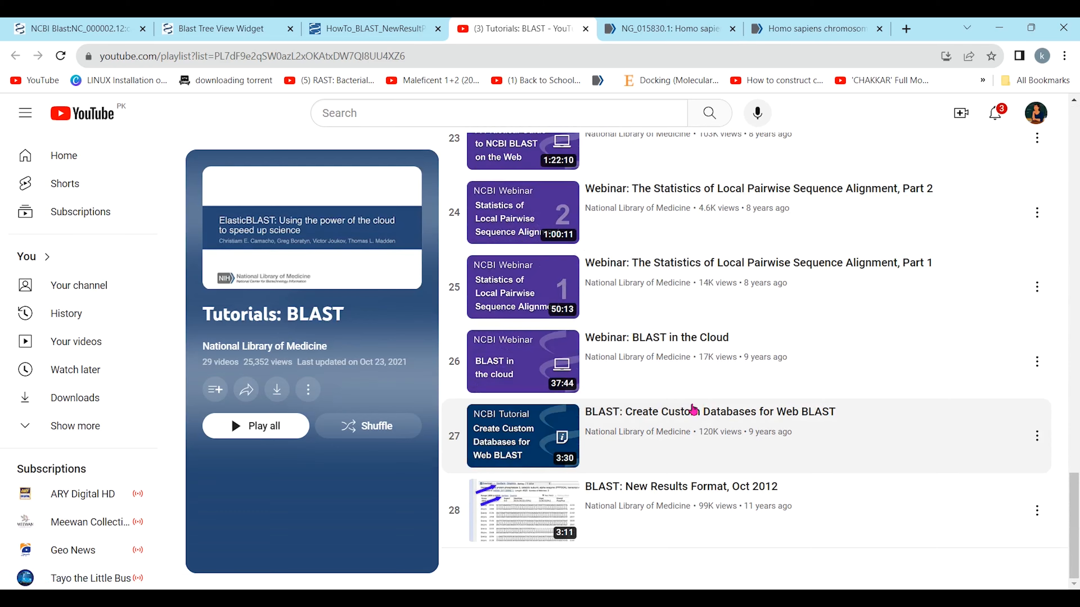
{"action": "scroll", "coordinate": [685, 436], "scroll_direction": "up", "scroll_amount": 20}
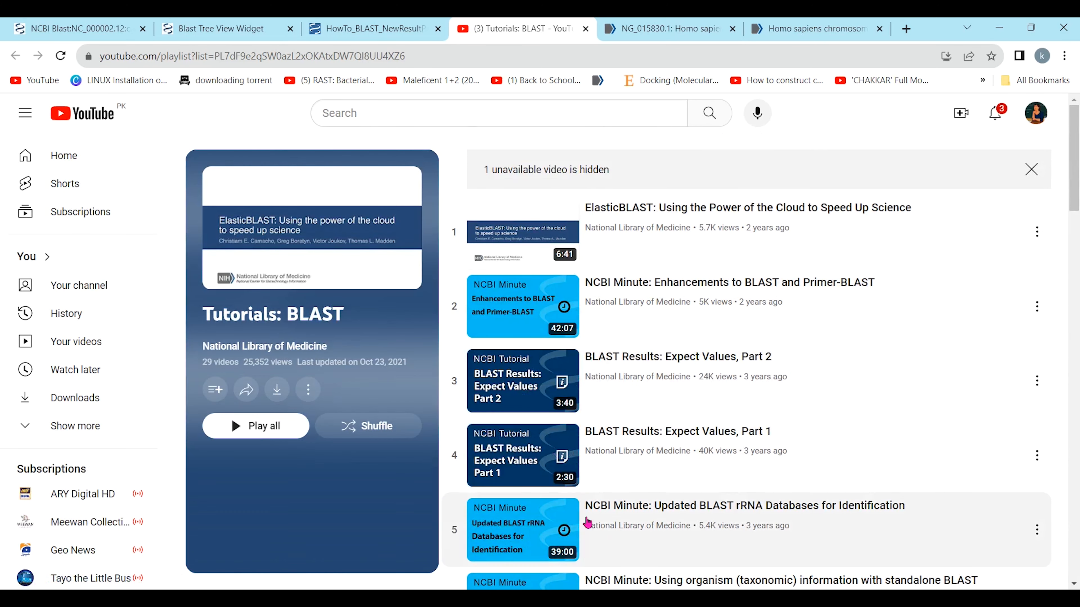
Revisit the report-reading guide and the distance tree, ending on the BLAST report.
{"action": "left_click", "coordinate": [379, 23]}
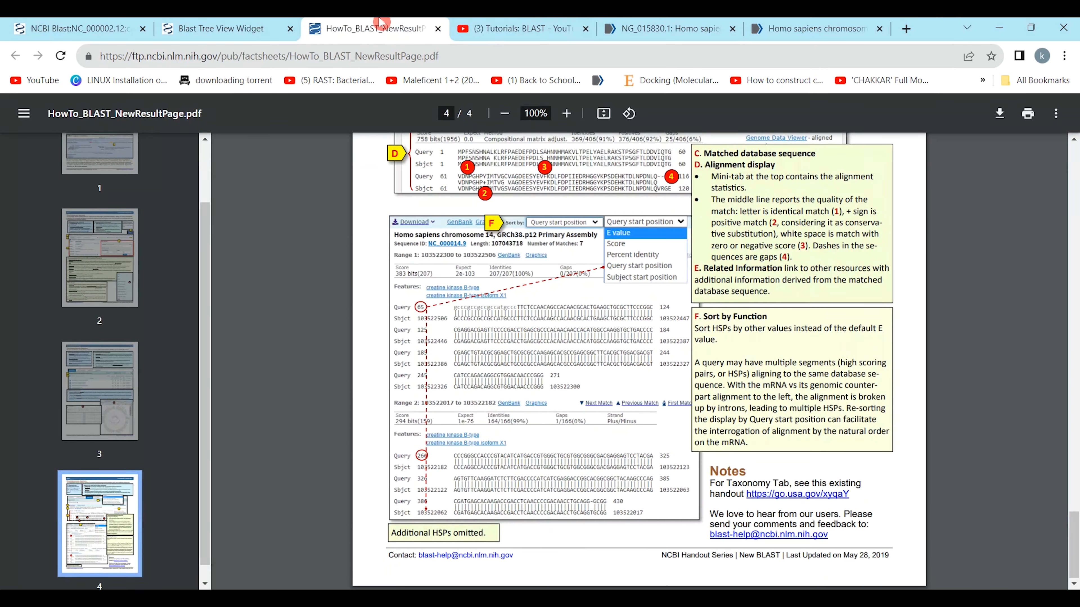
{"action": "left_click", "coordinate": [223, 23]}
{"action": "left_click", "coordinate": [103, 26]}
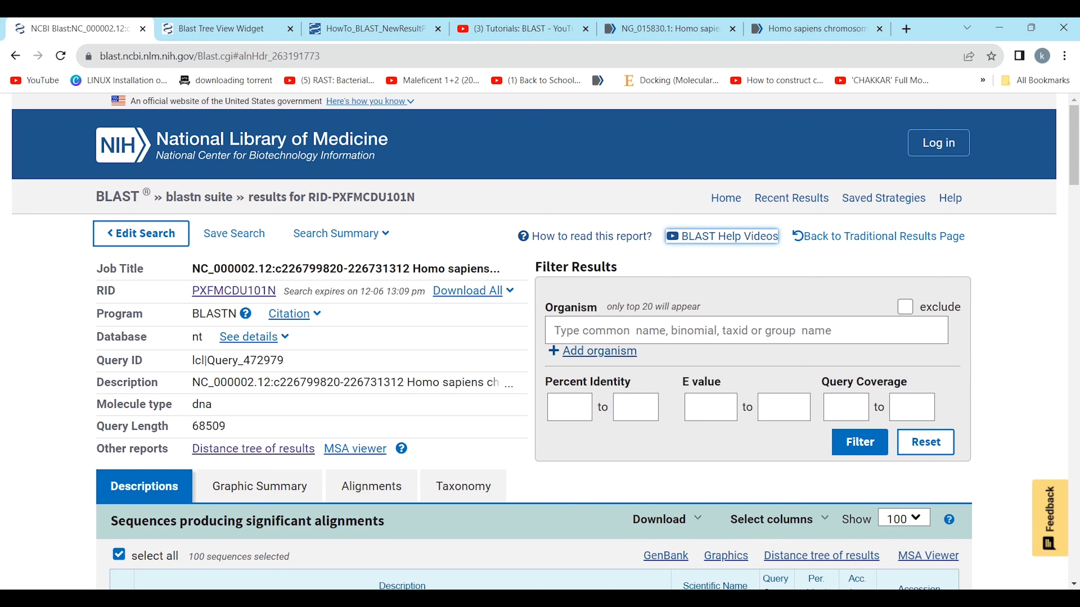
{"action": "mouse_move", "coordinate": [804, 604]}
{"action": "left_click", "coordinate": [526, 602]}
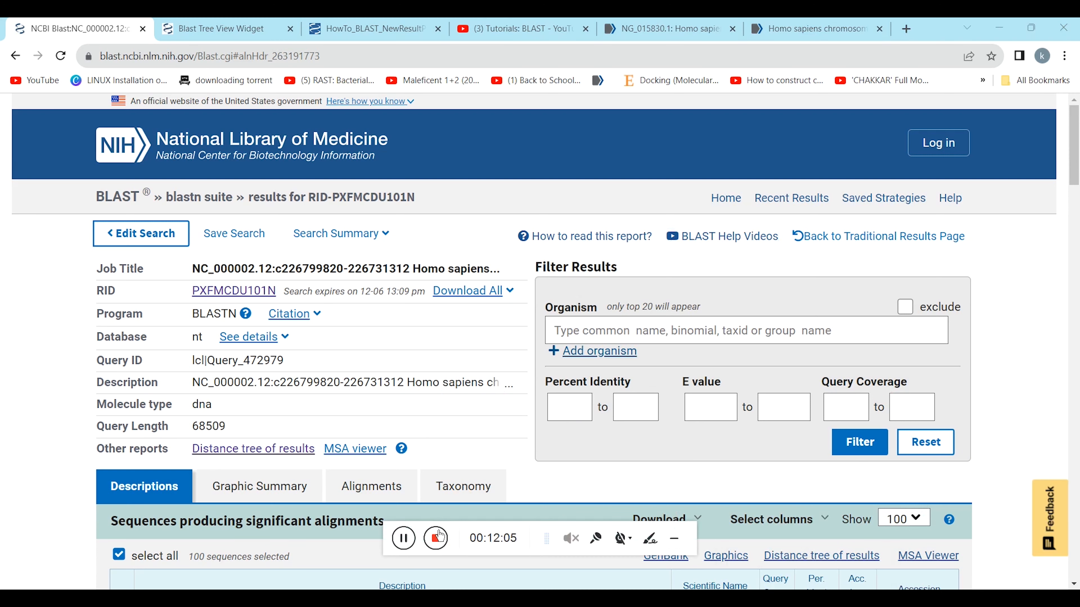